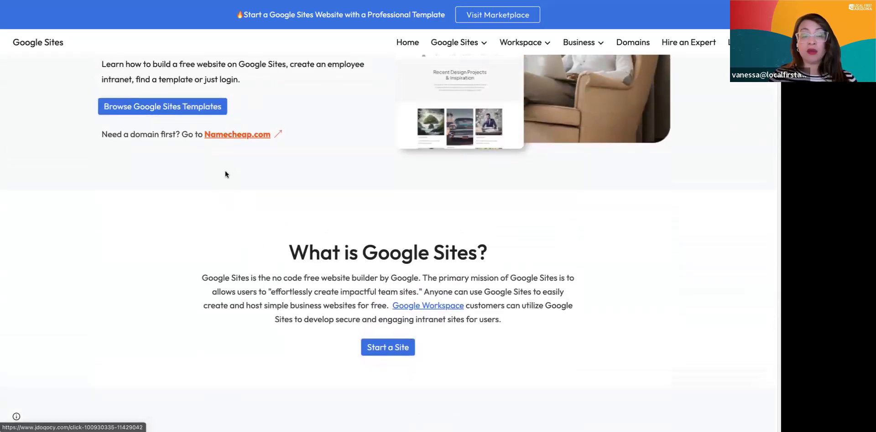
Step: Look over the Google Sites introduction and top website examples, and open the Google Sites templates marketplace
scroll(226, 172, up, 2)
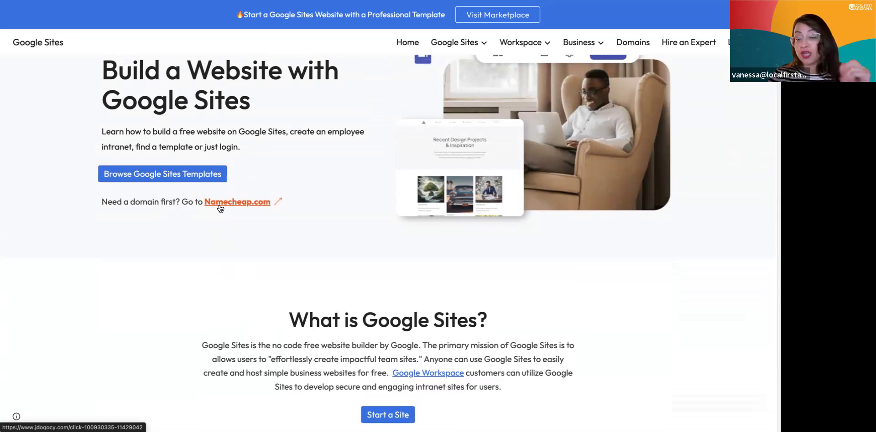
scroll(220, 207, down, 8)
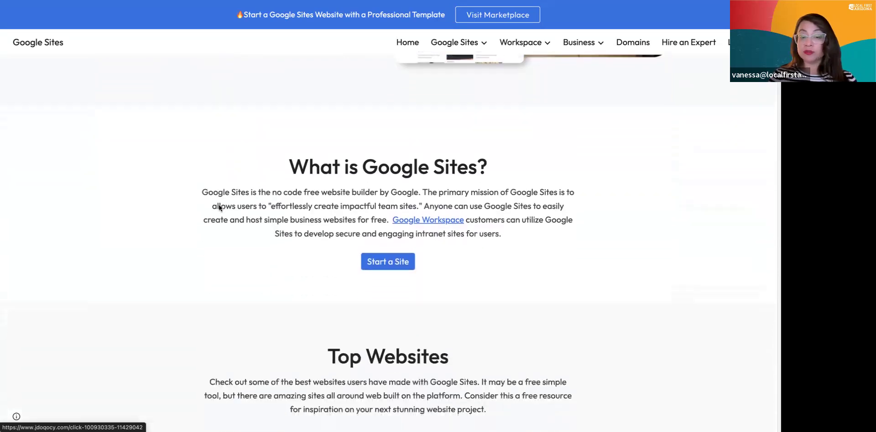
scroll(220, 206, down, 2)
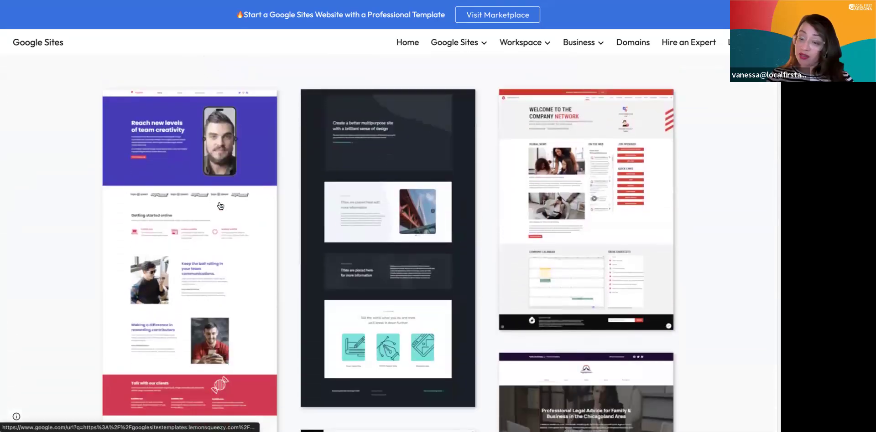
scroll(220, 206, up, 4)
scroll(220, 205, down, 3)
scroll(220, 206, down, 2)
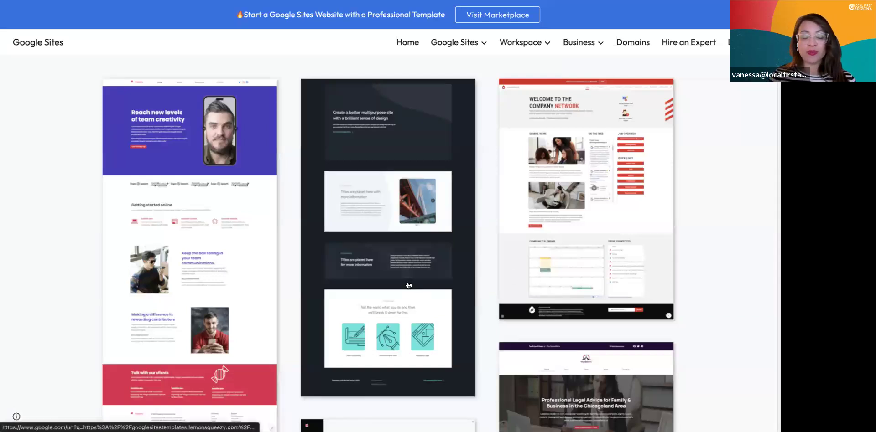
scroll(240, 240, up, 10)
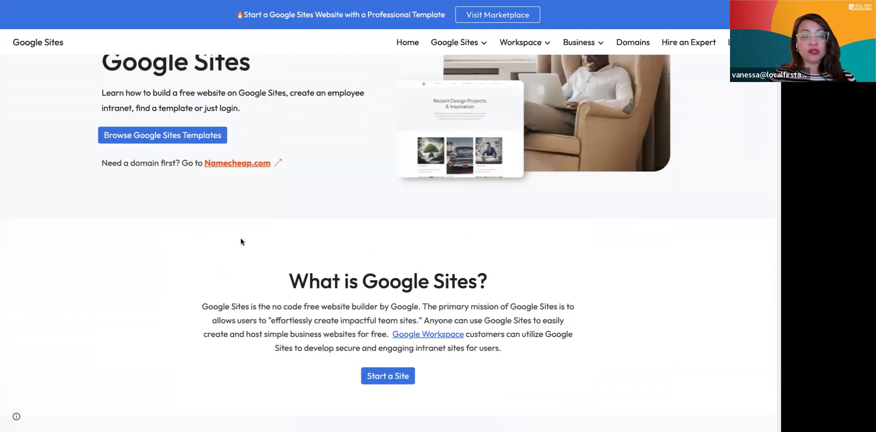
click(168, 137)
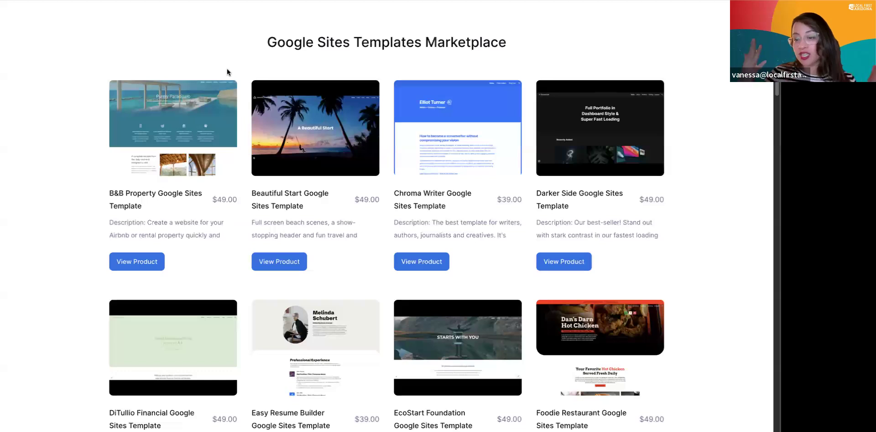
Step: Browse the marketplace templates and open the product page of The 35+ Basic Google Sites Templates Package
scroll(245, 155, down, 1)
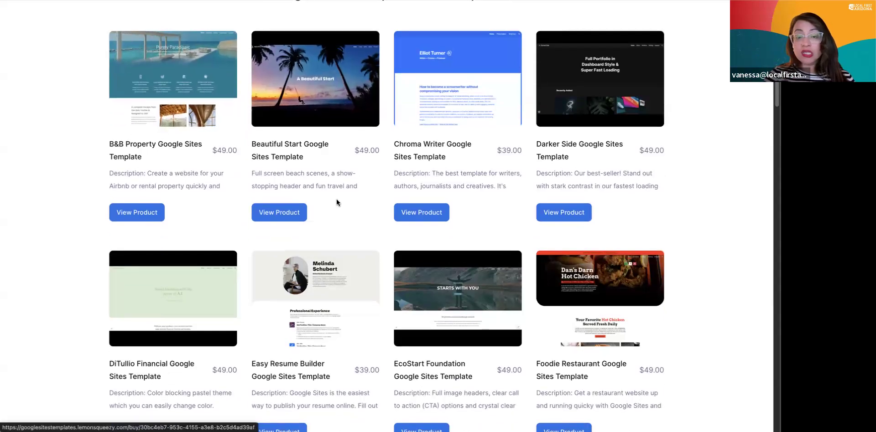
scroll(336, 200, down, 9)
scroll(337, 202, down, 12)
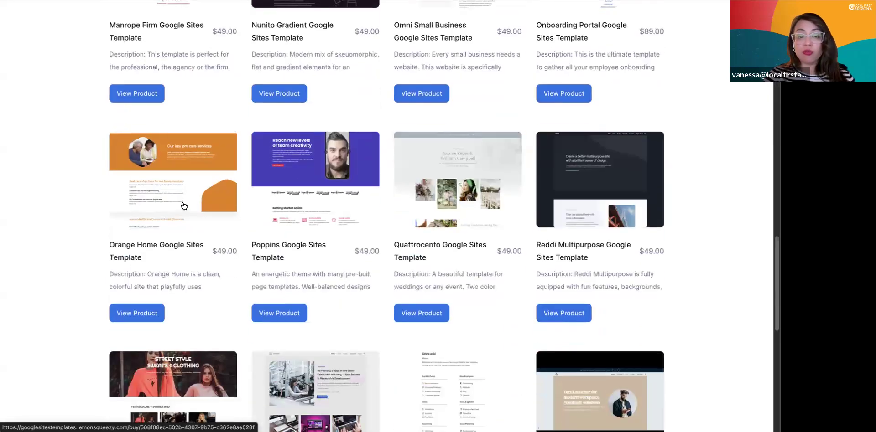
scroll(261, 206, down, 8)
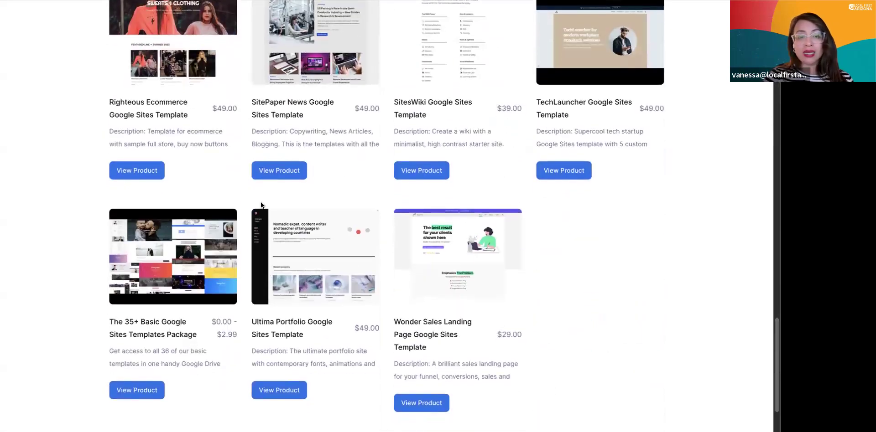
scroll(261, 204, down, 3)
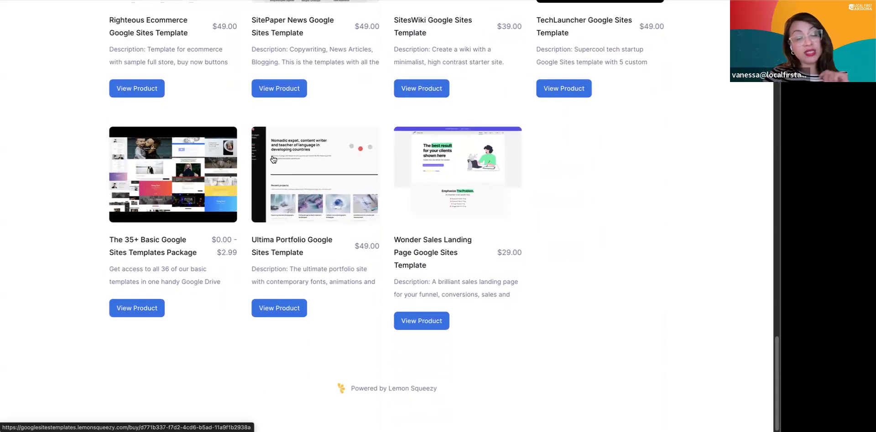
click(177, 162)
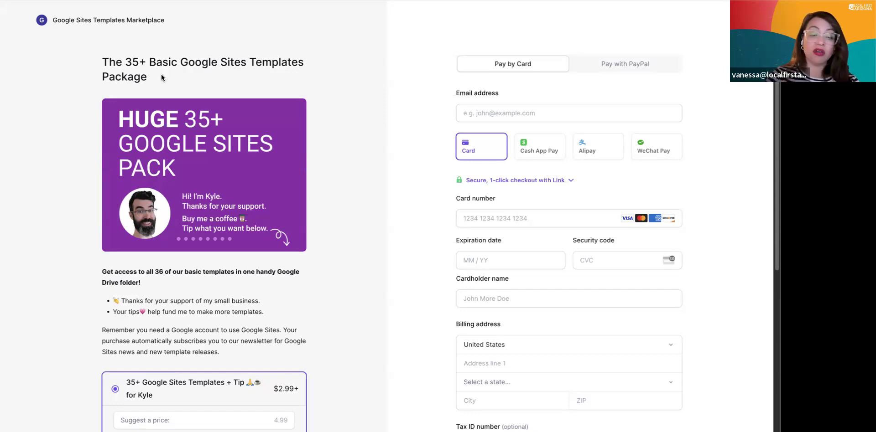
Step: Select the 35+ Google Sites Templates - No Tip option at $0.00 and check the free order's email field, leaving it empty
scroll(161, 77, down, 3)
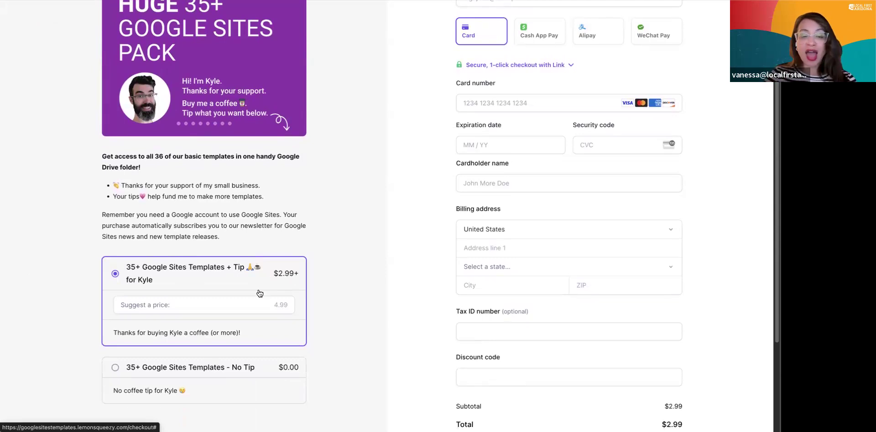
scroll(207, 329, down, 2)
click(145, 271)
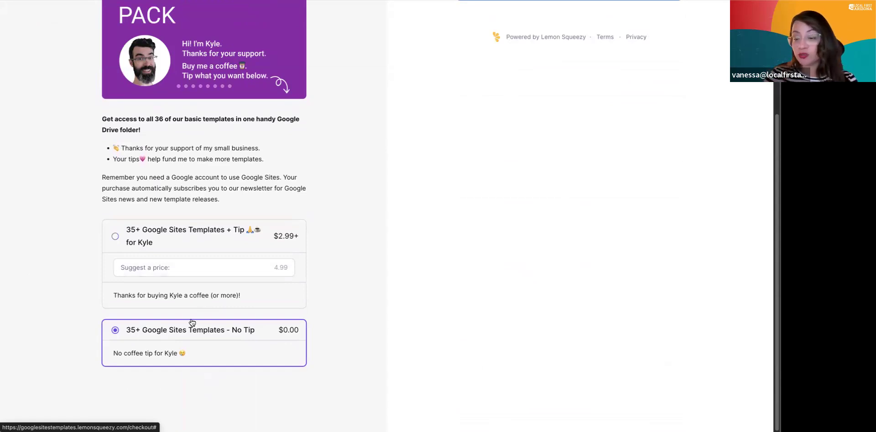
scroll(552, 196, up, 3)
click(501, 90)
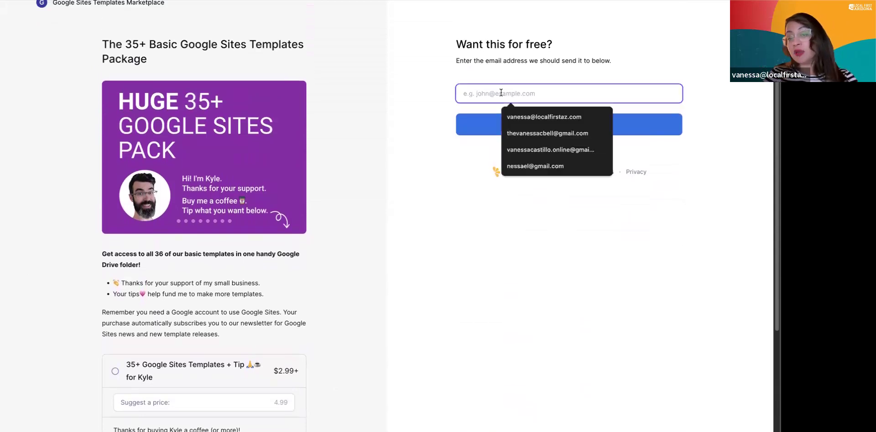
click(478, 178)
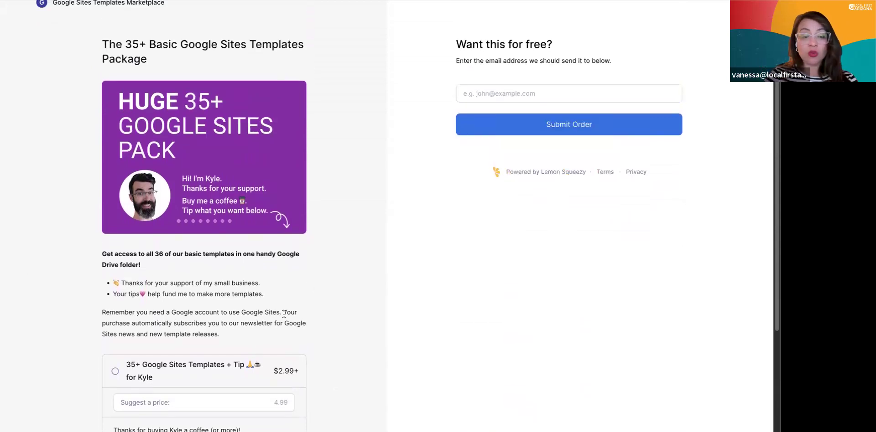
Step: Select the 35+ Google Sites Templates + Tip option at $2.99+ and look through its payment form
scroll(284, 314, down, 3)
click(220, 261)
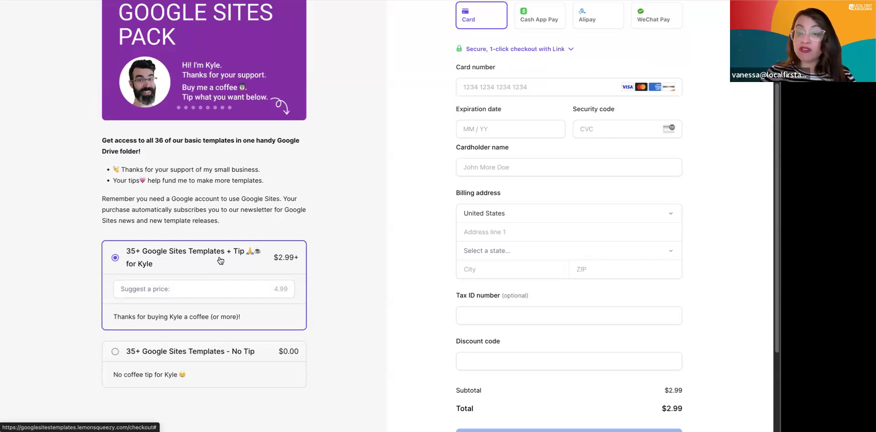
scroll(398, 163, down, 1)
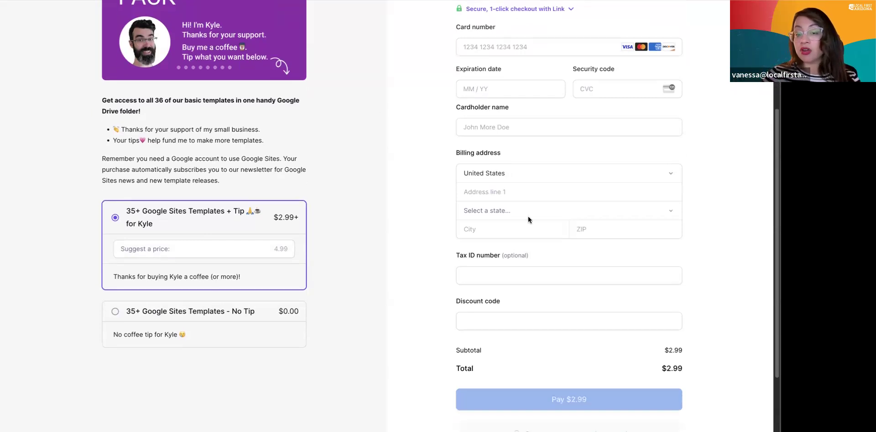
scroll(521, 209, down, 2)
scroll(521, 209, up, 6)
scroll(522, 212, down, 1)
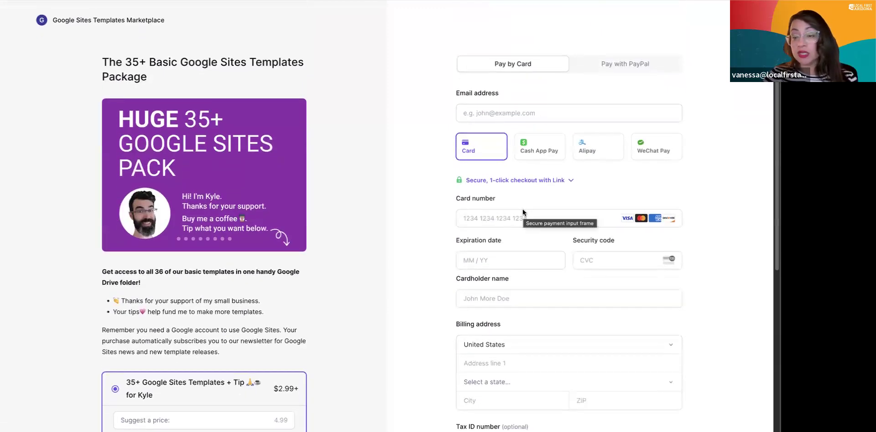
scroll(320, 246, down, 5)
Step: Switch the order back to the No Tip option and review the package description and free order form
click(229, 233)
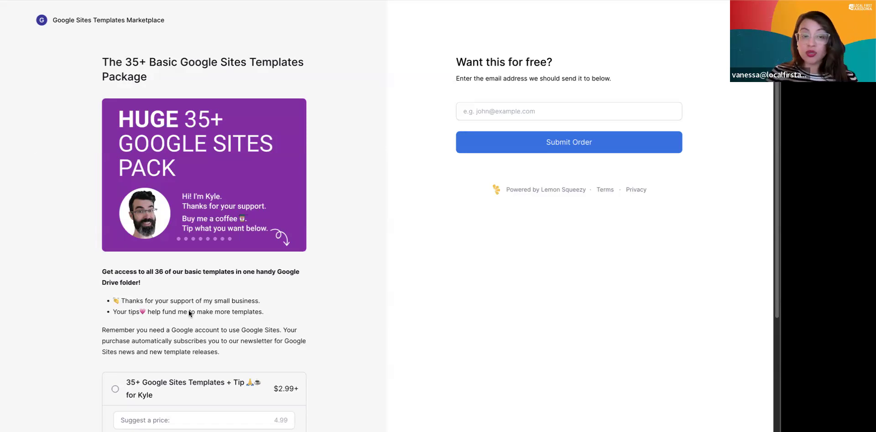
scroll(116, 136, down, 3)
scroll(117, 136, up, 3)
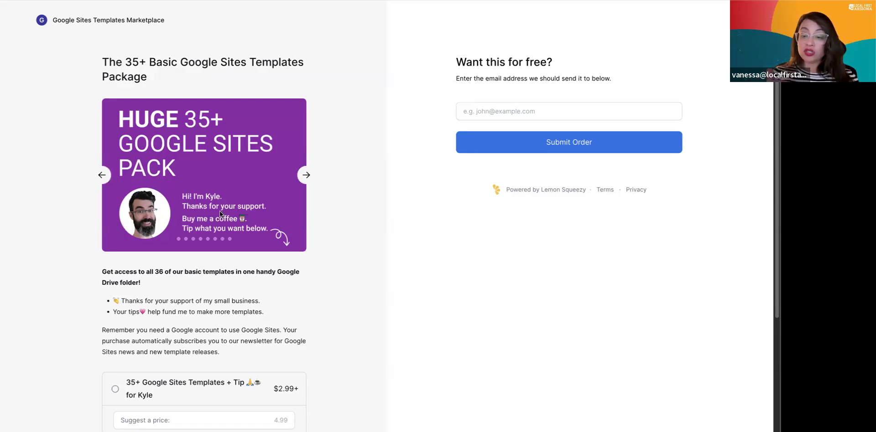
scroll(219, 213, down, 3)
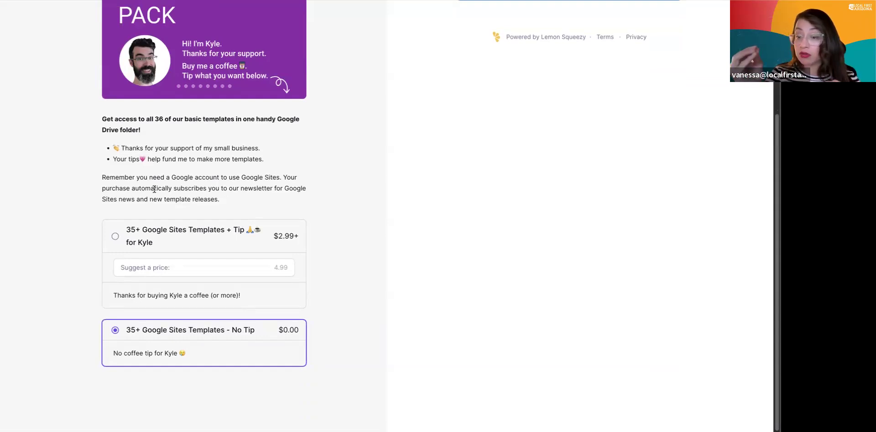
scroll(303, 91, up, 1)
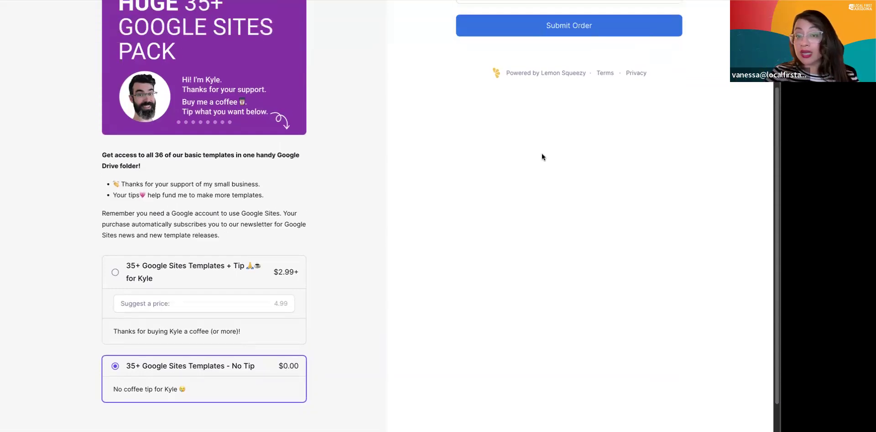
scroll(541, 153, up, 3)
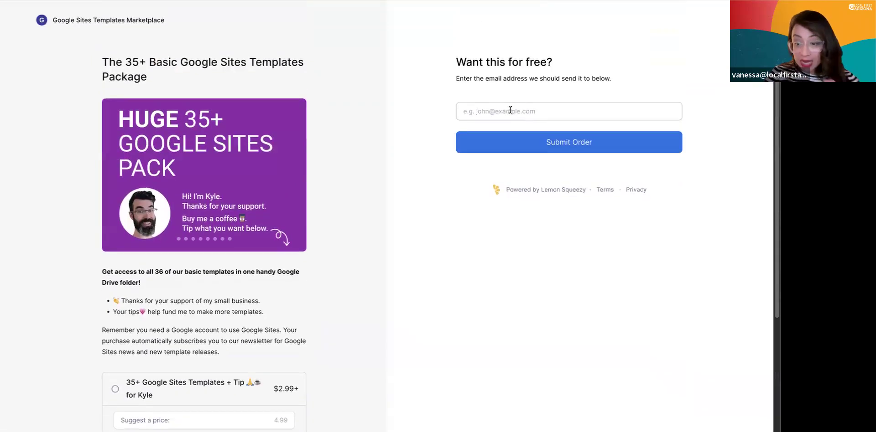
scroll(480, 283, down, 2)
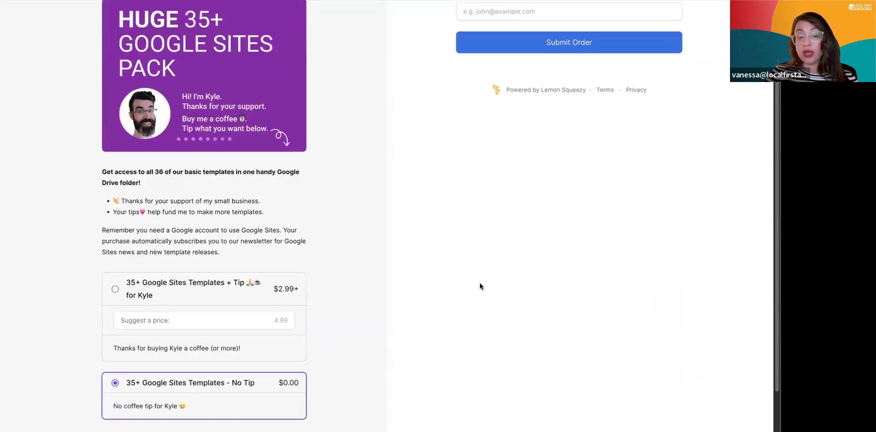
scroll(479, 283, down, 2)
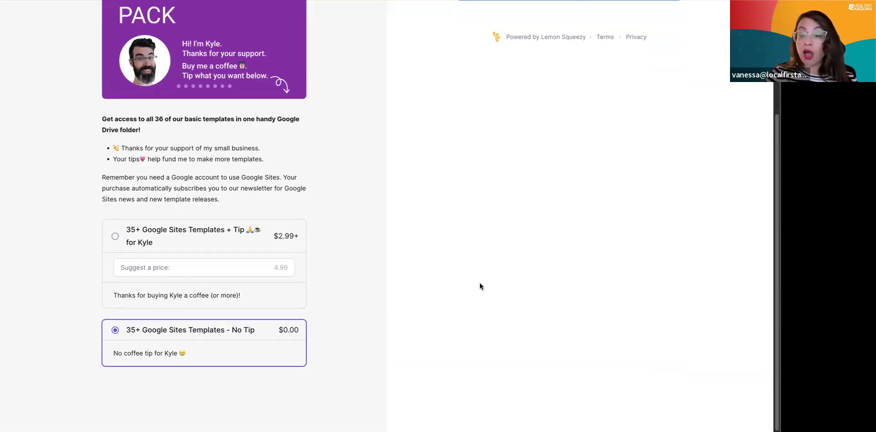
Step: Return to the Google Sites home page and open the recent Family Update site with the "Hire Me Today" header
key(ctrl+Tab)
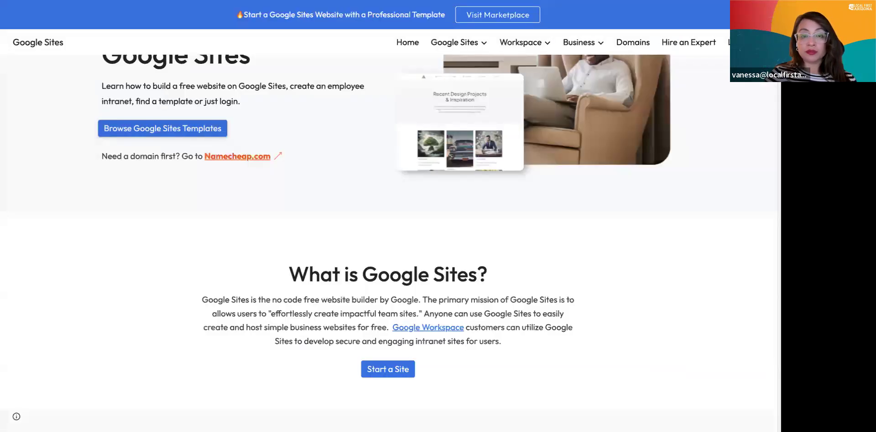
key(ctrl+shift+Tab)
key(ctrl+shift+Tab)
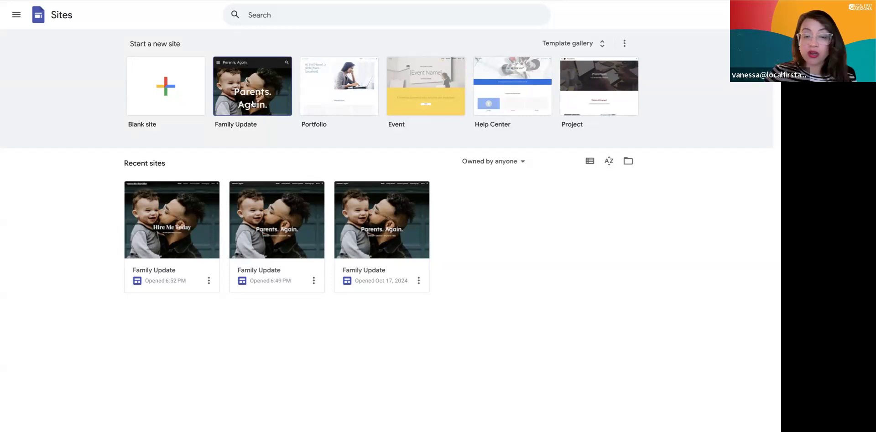
click(161, 228)
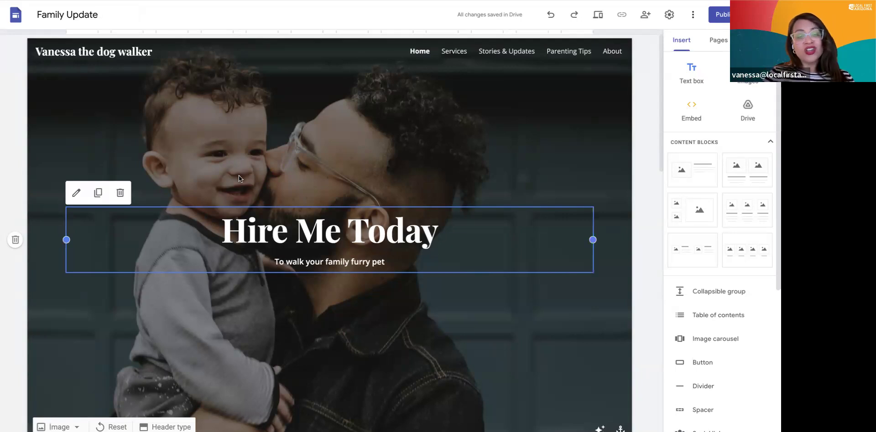
Step: Replace the home page header title with "Hire the Best Dog Walker in Arizona"
triple_click(285, 235)
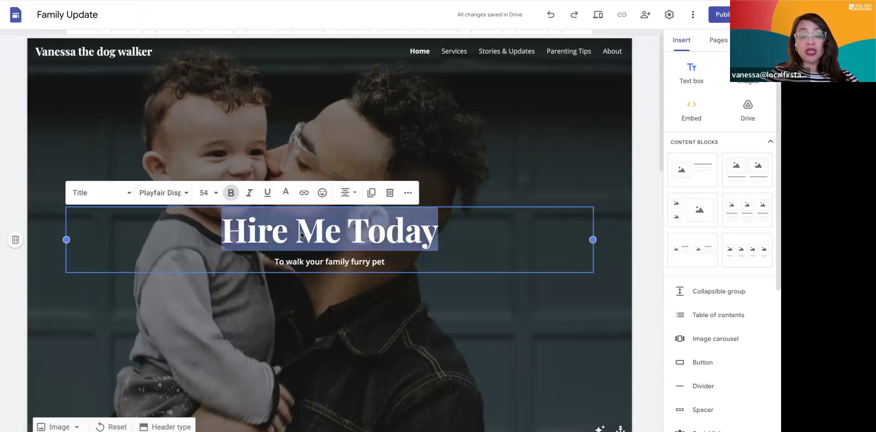
text(He)
key(BackSpace)
key(BackSpace)
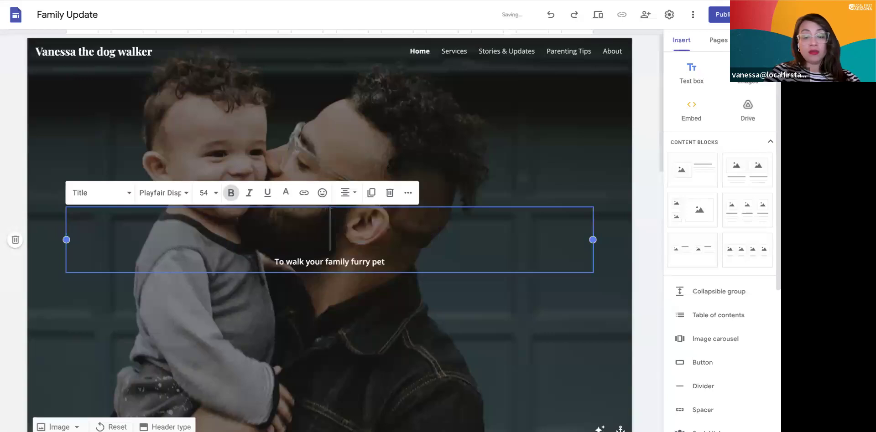
text(Hie)
key(BackSpace)
text(re)
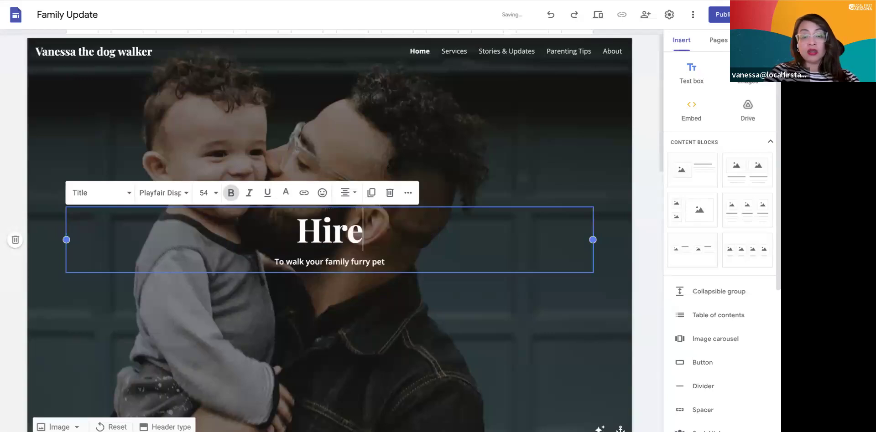
text( the Best Dog Walk)
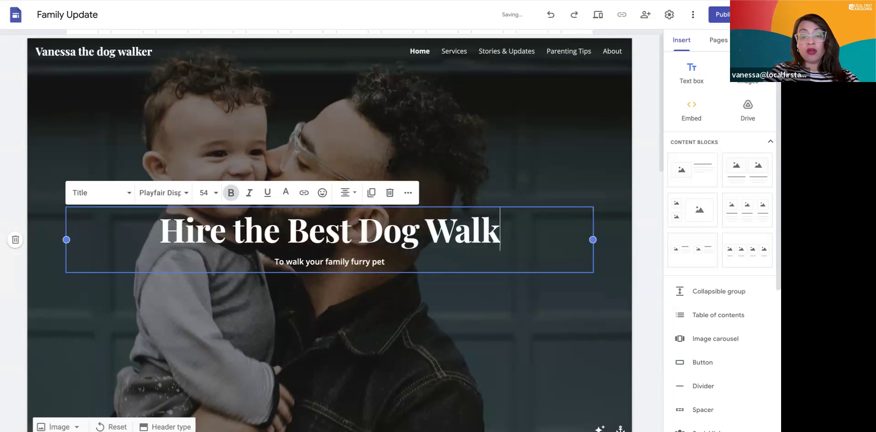
text(er in Arizona)
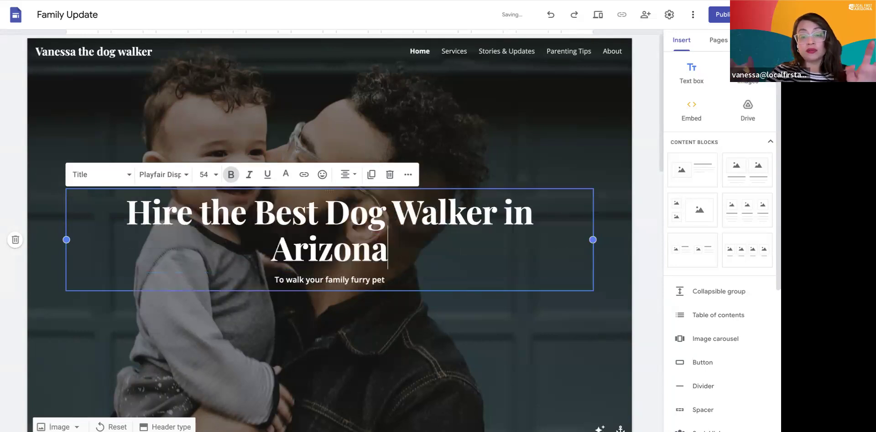
Step: Replace the site name in the home page header with "Dog walker"
click(287, 280)
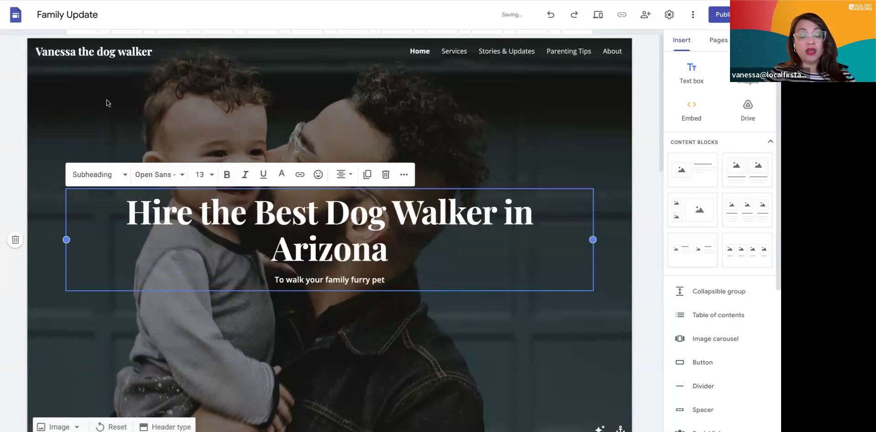
click(82, 57)
triple_click(82, 57)
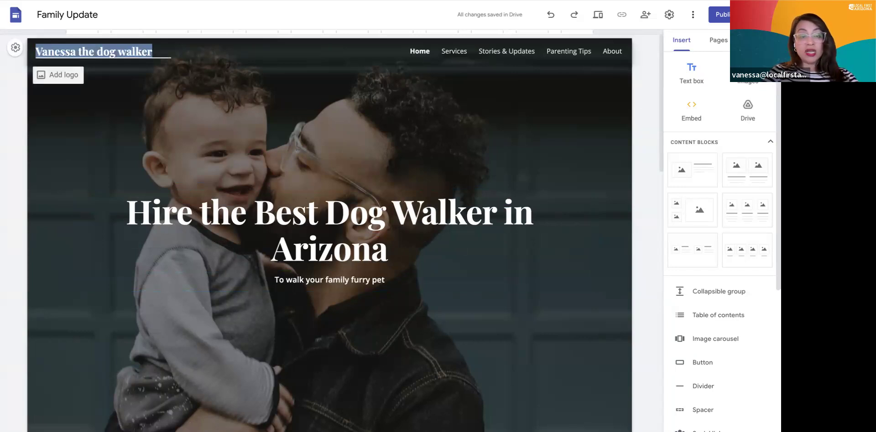
text(Dog walker)
click(361, 337)
Step: Look over the header image options, the intro text and the remaining home page sections down to the footer
scroll(360, 327, down, 3)
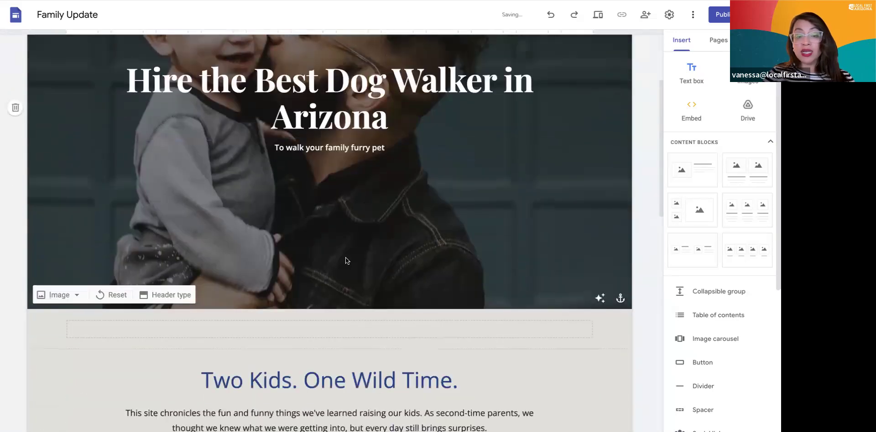
click(75, 299)
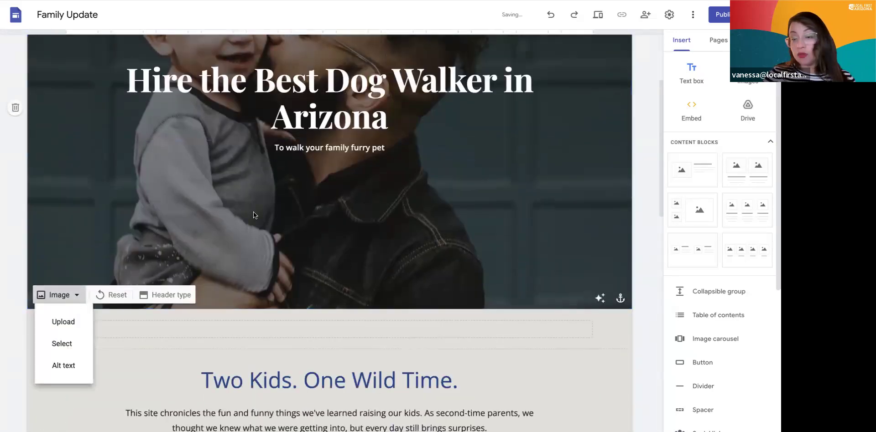
scroll(355, 275, down, 5)
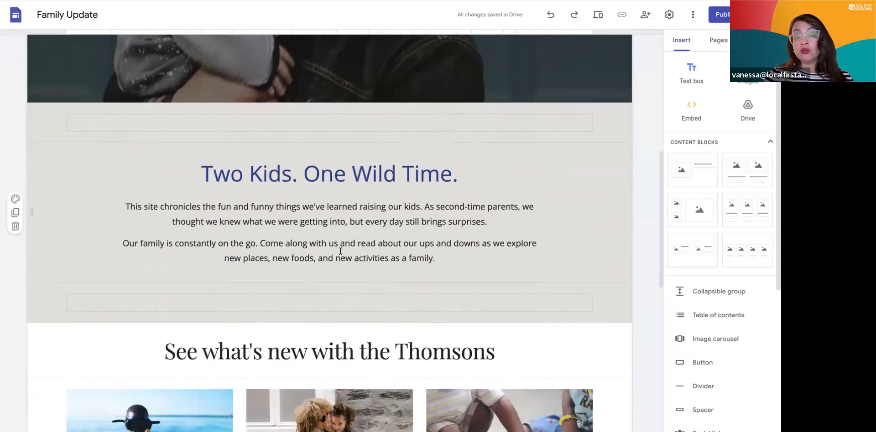
click(275, 157)
double_click(274, 173)
click(292, 230)
key(ctrl+shift+Right)
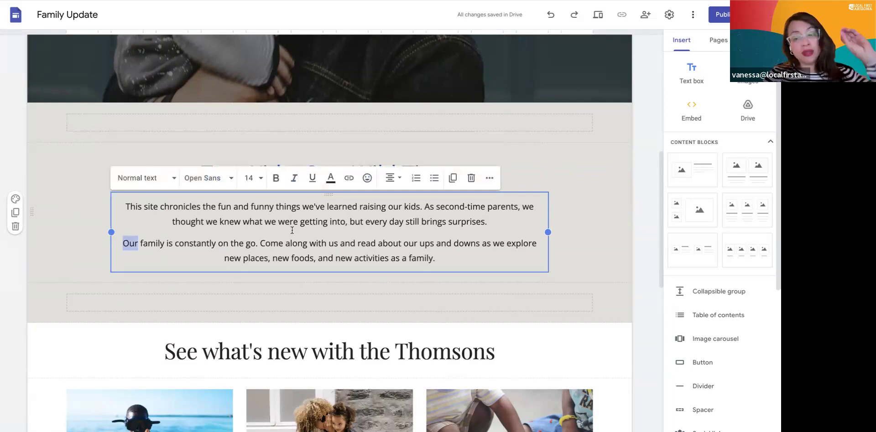
scroll(292, 225, down, 8)
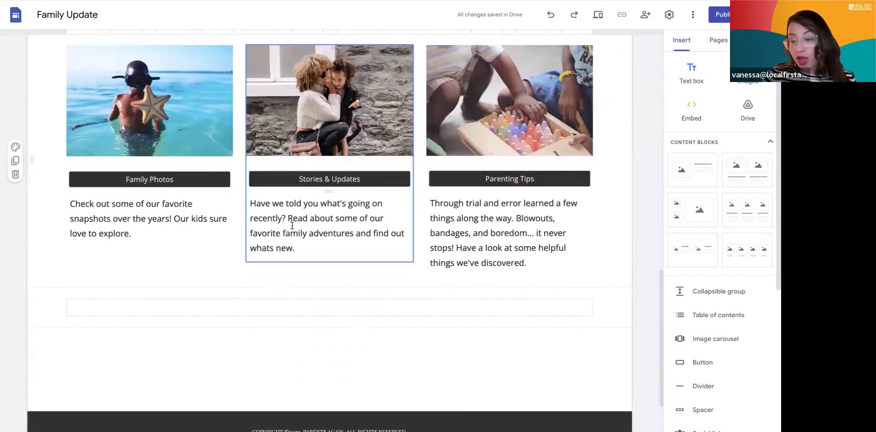
scroll(292, 226, down, 2)
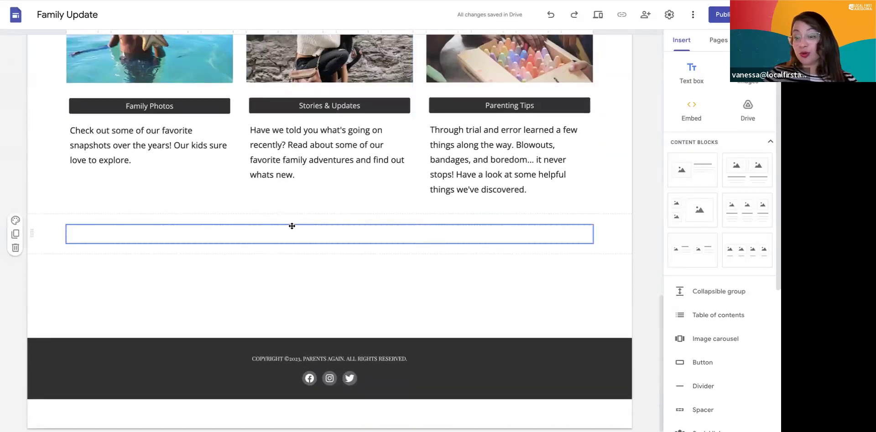
scroll(292, 226, up, 10)
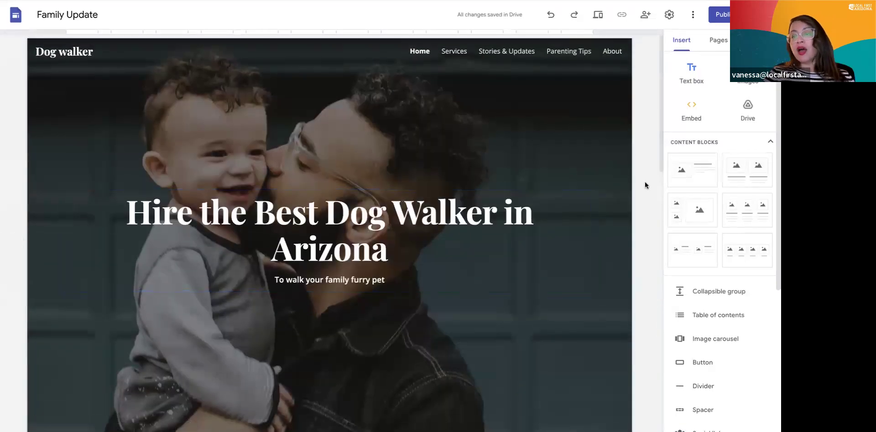
Step: Try adding a content block with two captioned images to the end of the home page and undo the insertion
click(743, 174)
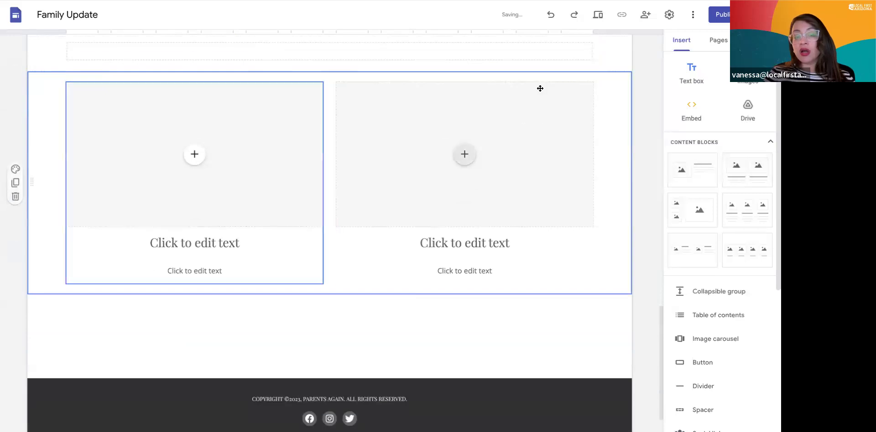
scroll(440, 206, up, 4)
scroll(440, 205, up, 6)
scroll(440, 201, down, 9)
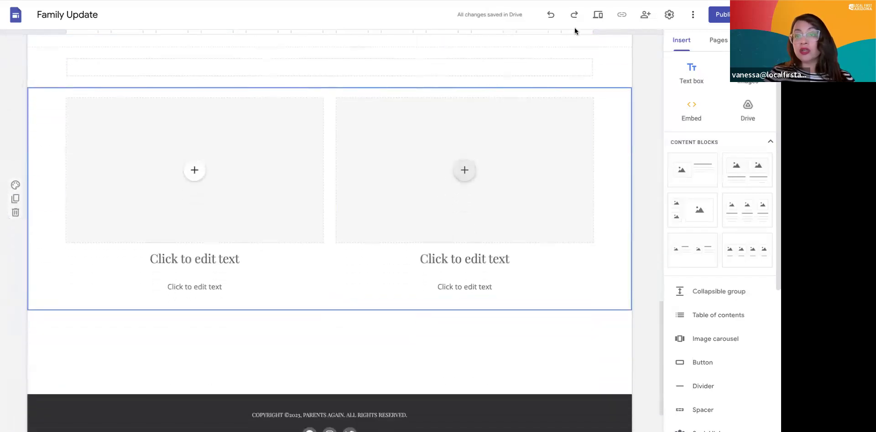
click(550, 14)
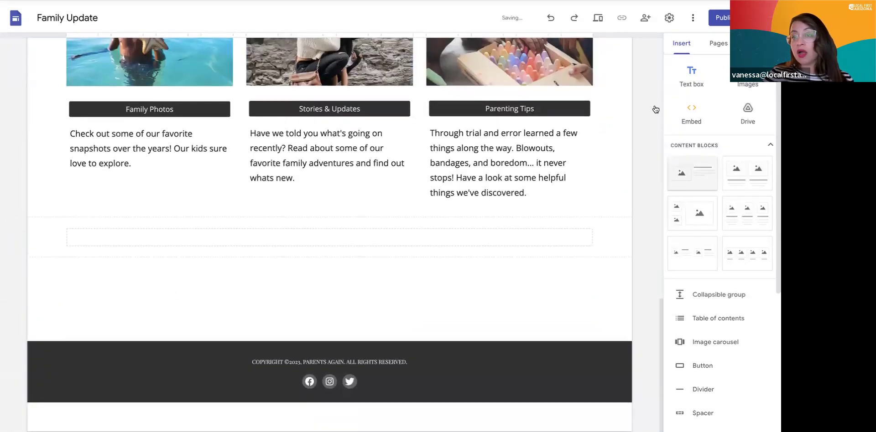
Step: Rename the Services page as "About Me" in its page properties
click(727, 39)
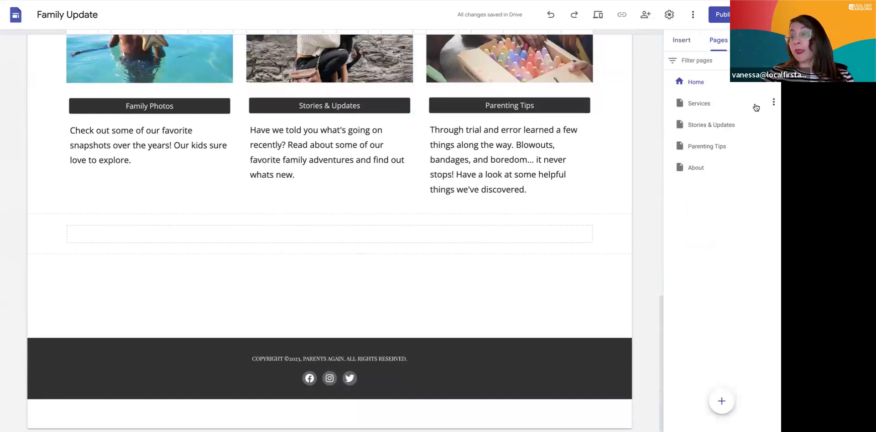
click(773, 102)
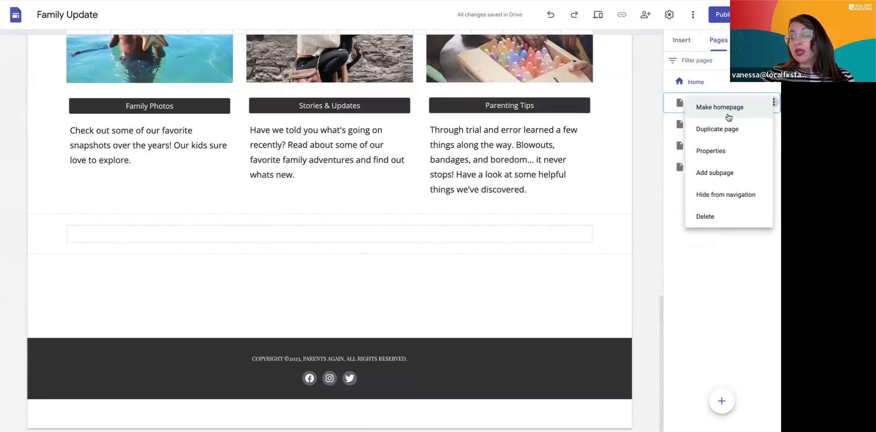
click(719, 141)
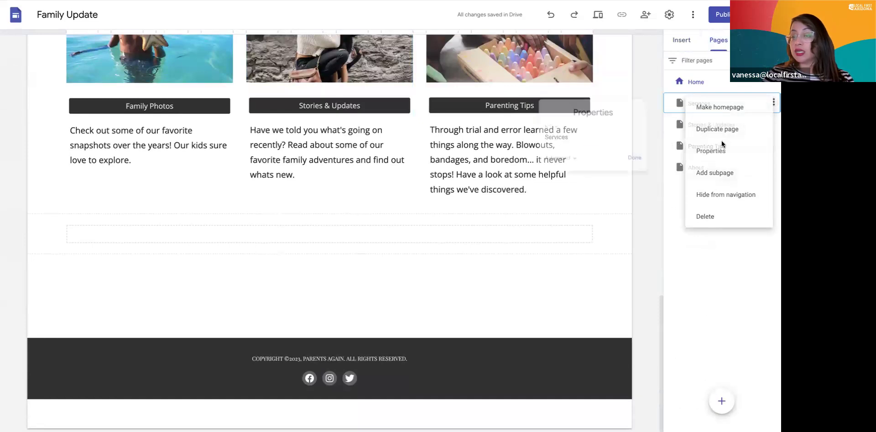
double_click(571, 137)
text(About Me)
click(639, 162)
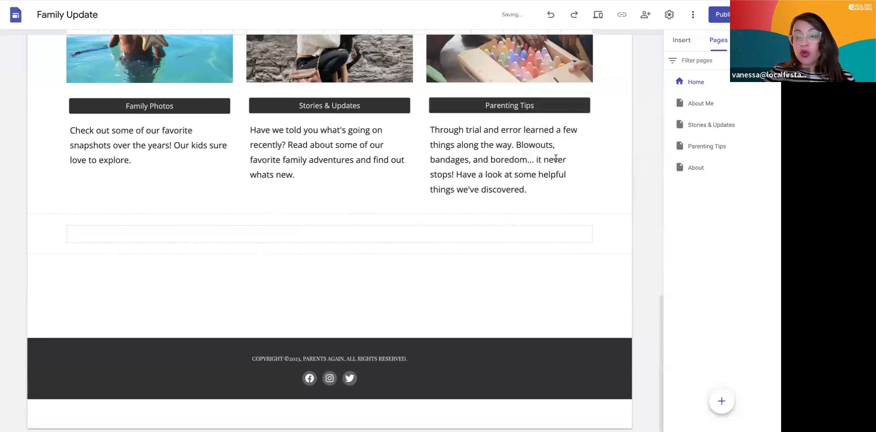
Step: Open the About Me page and replace its "Family Photos" header title with "About Me"
click(701, 113)
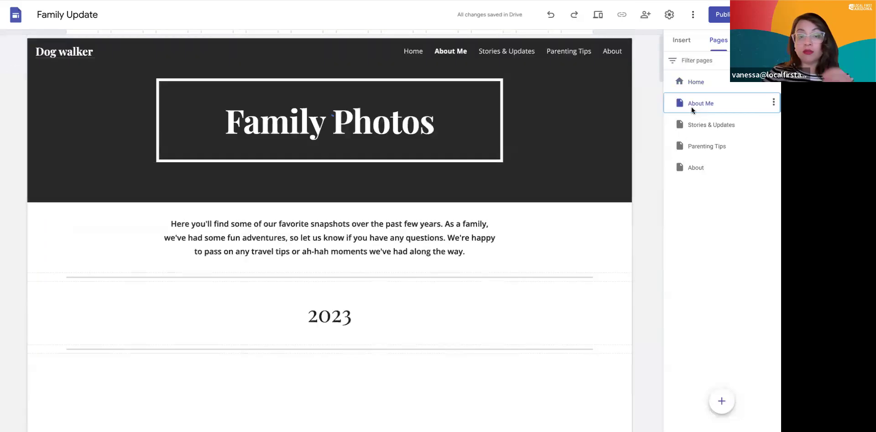
triple_click(286, 120)
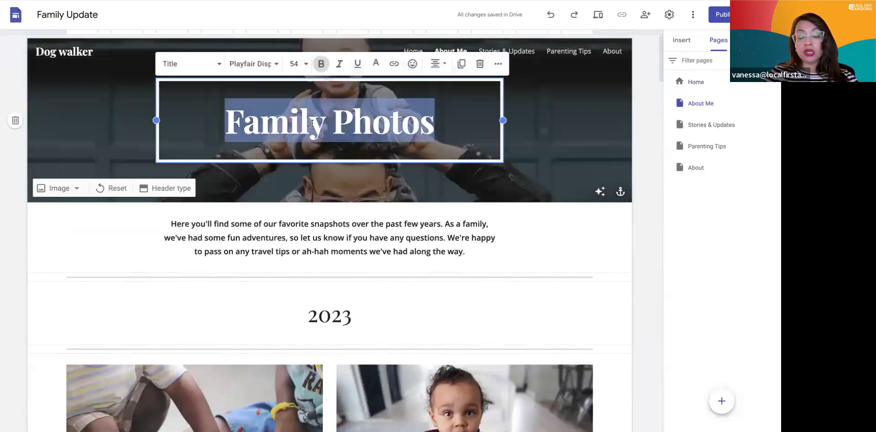
text(About Me)
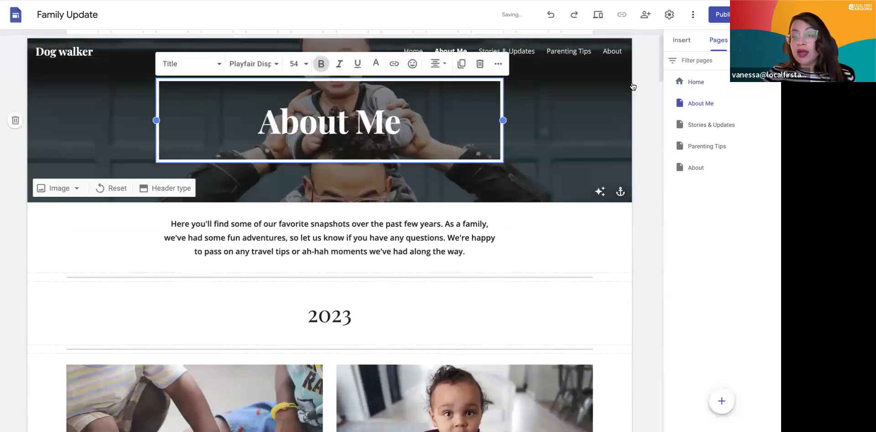
Step: Try out the Simple, Parent Blog, Diplomat and Impression themes on the site
click(753, 40)
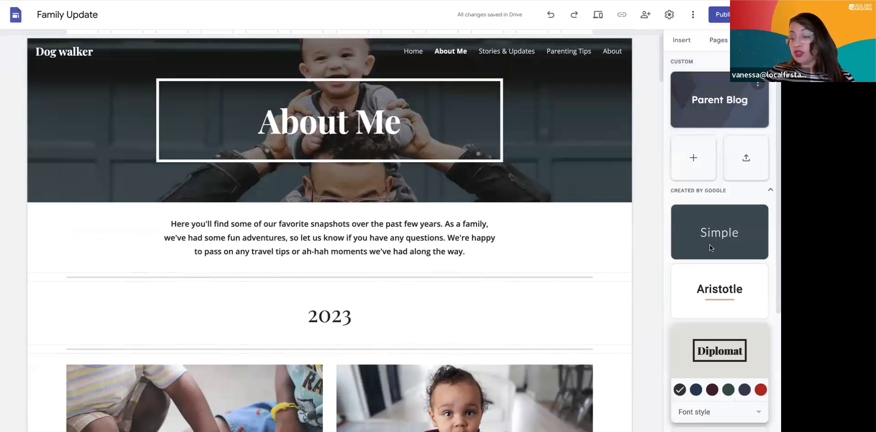
click(710, 244)
click(728, 120)
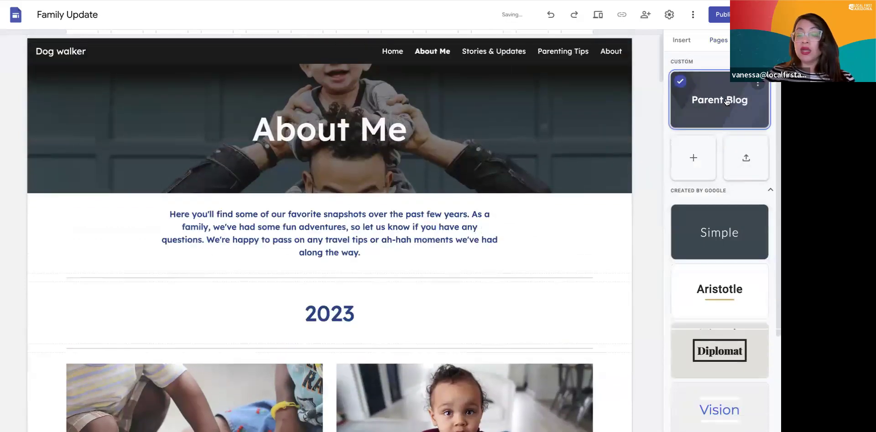
scroll(734, 182, down, 3)
click(738, 218)
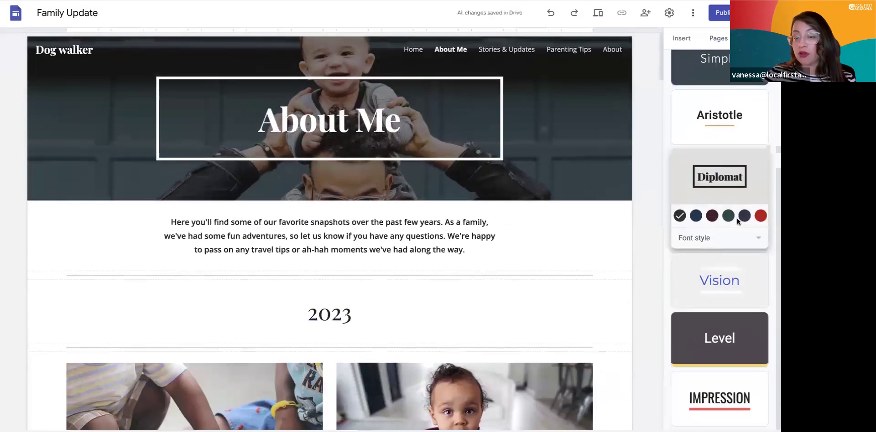
click(724, 399)
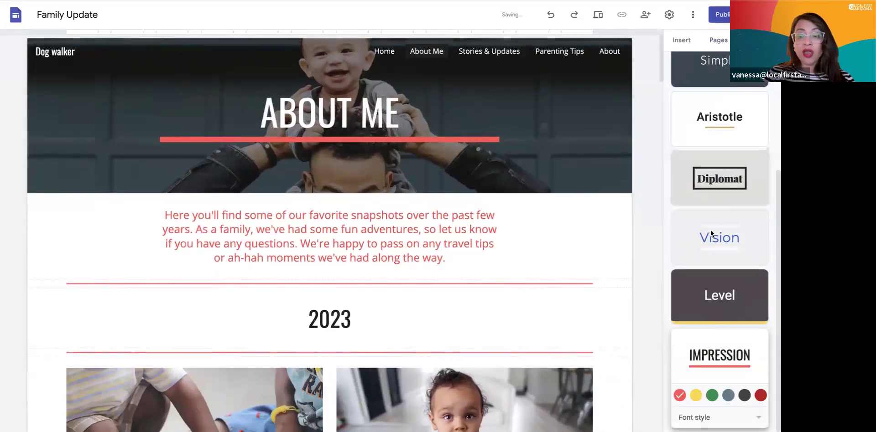
Step: Apply the Vision theme to the site, trying red and settling on the purple color
click(711, 234)
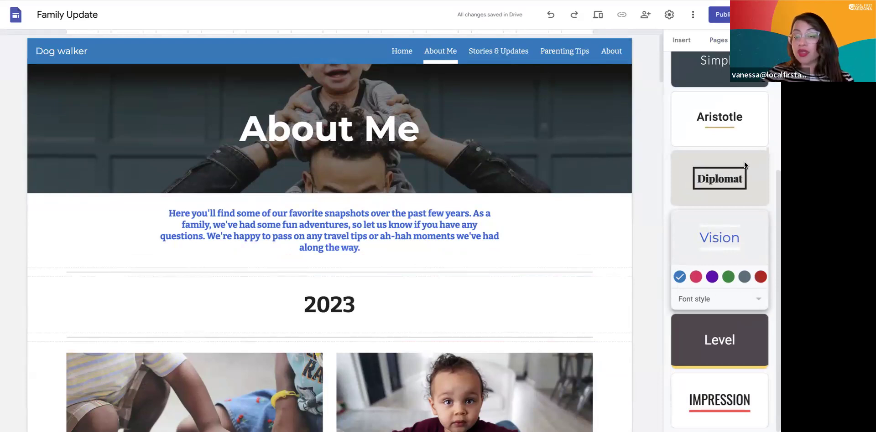
click(760, 279)
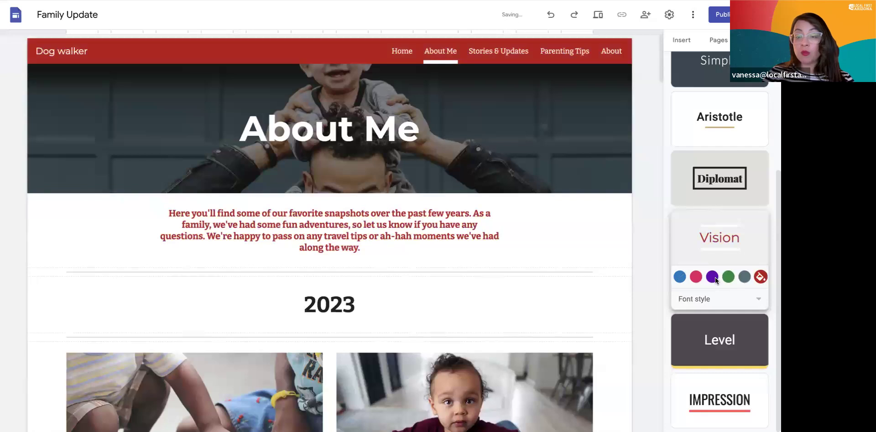
click(714, 278)
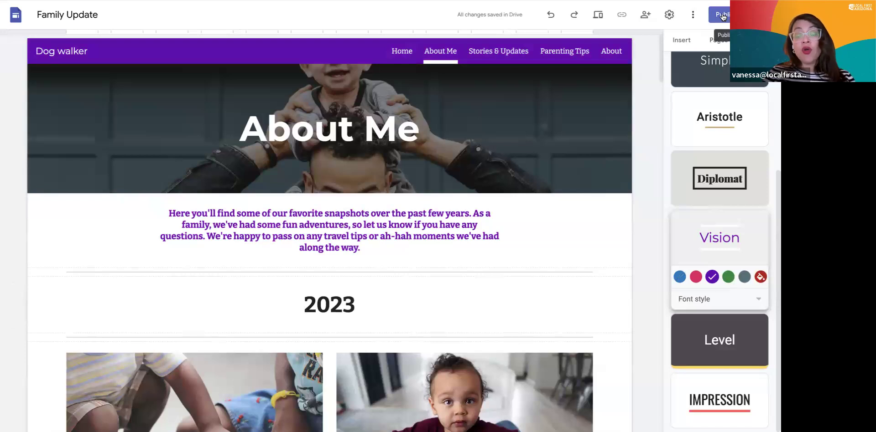
Step: Start publishing the site and enter dogwalkerinarizona as its web address, after trying dogwalker
click(692, 17)
click(723, 18)
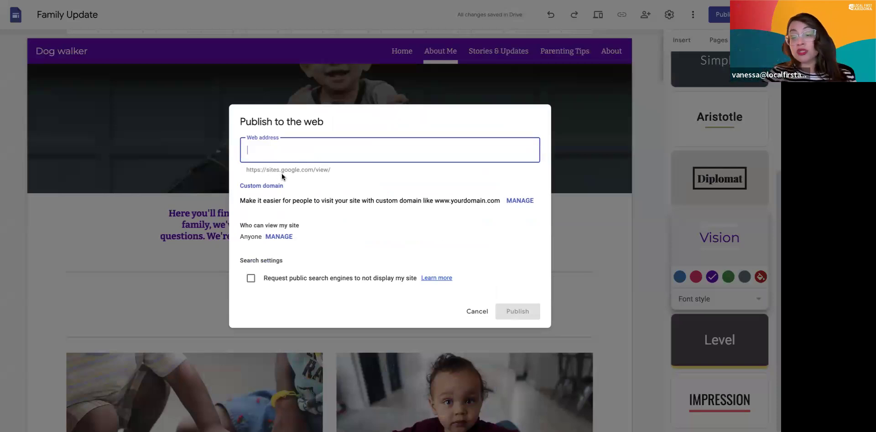
text(dogwalk)
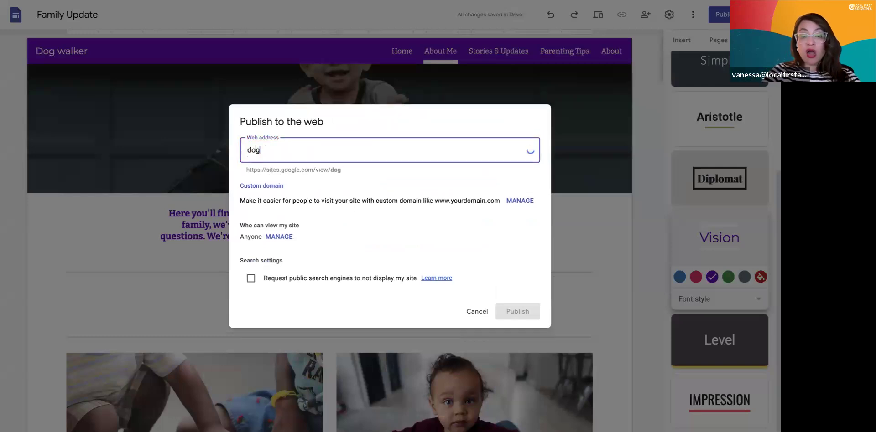
key(BackSpace)
key(BackSpace)
key(BackSpace)
key(BackSpace)
text(awal)
key(BackSpace)
key(BackSpace)
key(BackSpace)
key(BackSpace)
text(walker)
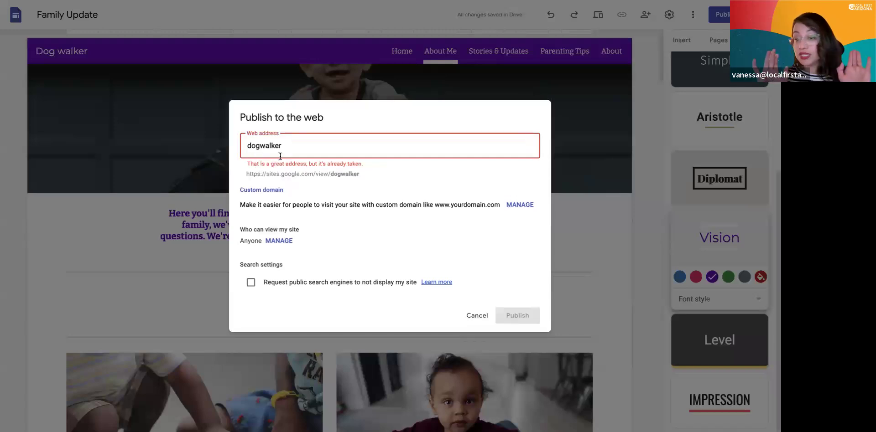
text(in)
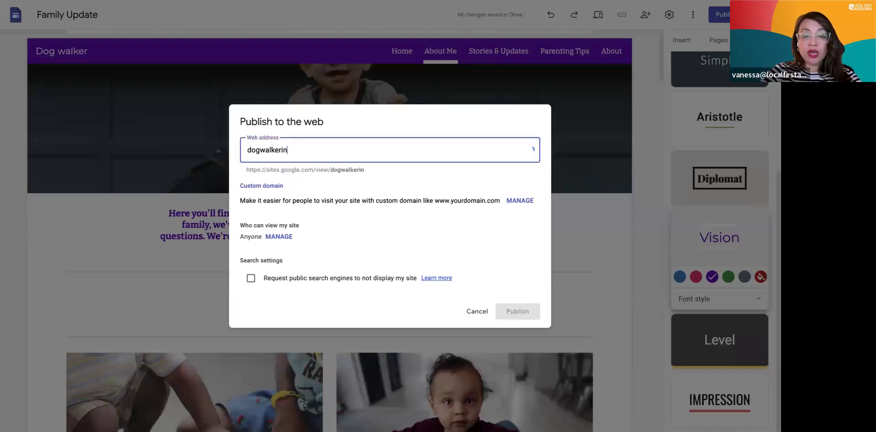
text(arizona)
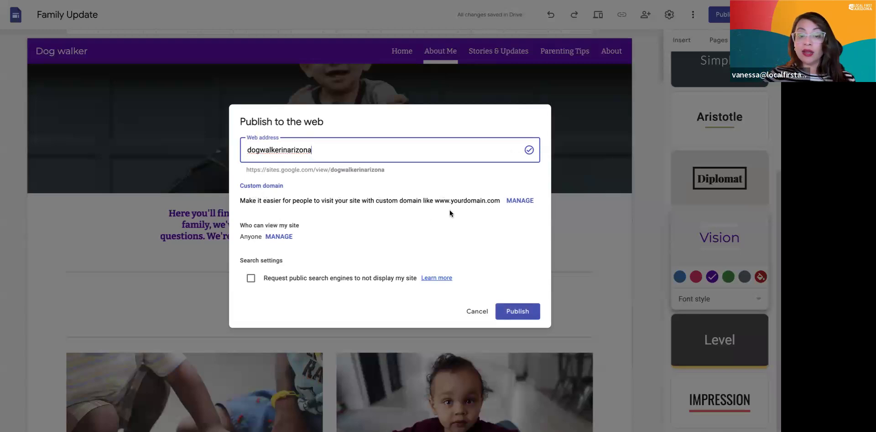
click(514, 202)
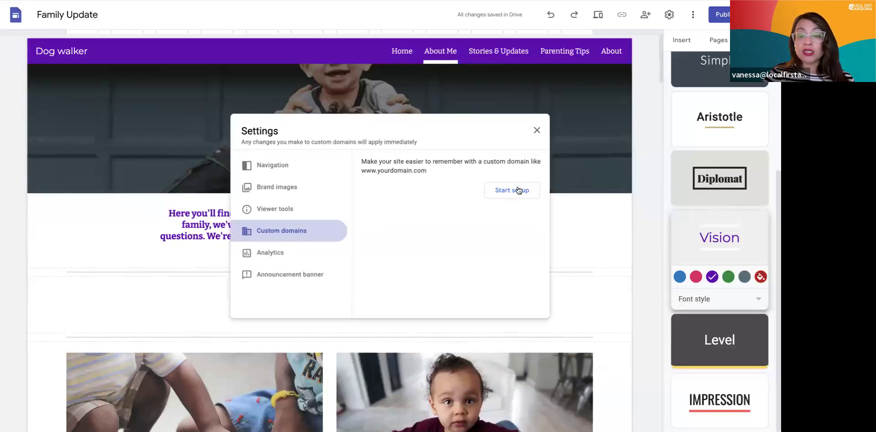
click(519, 191)
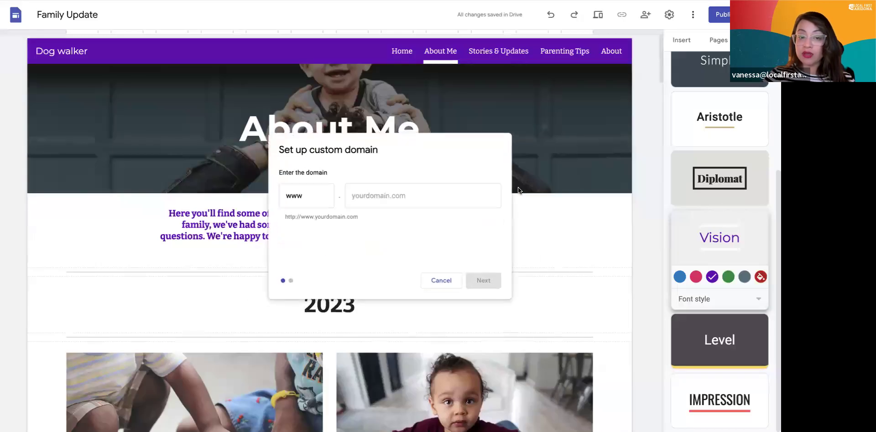
click(396, 195)
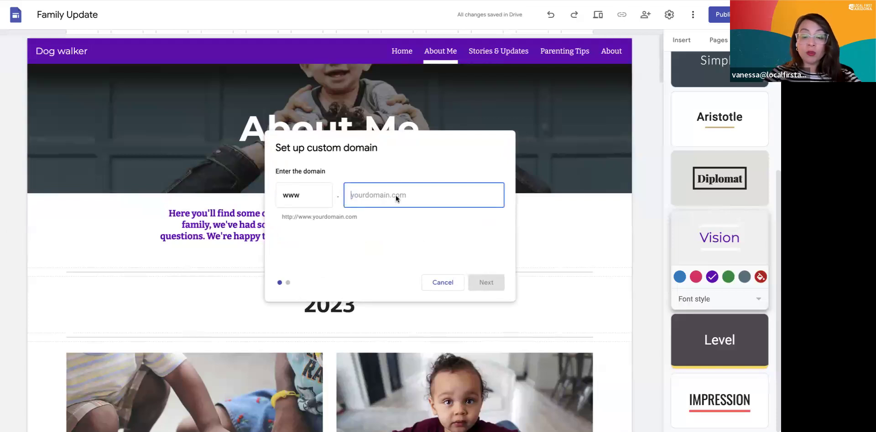
text(dogwalker)
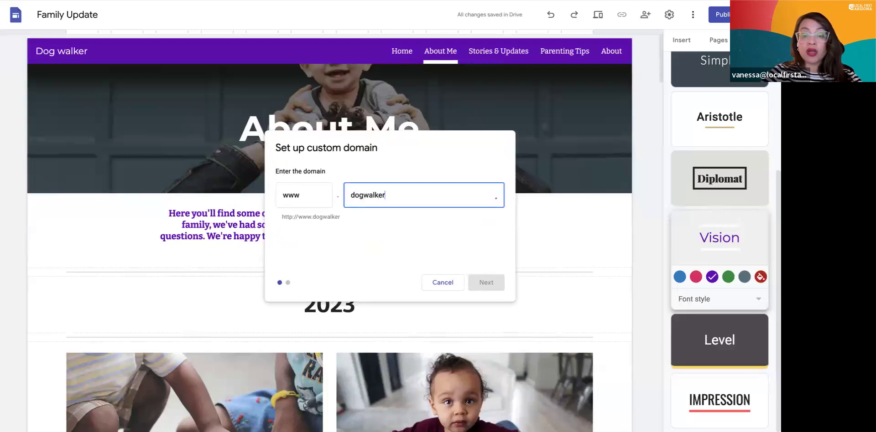
text(arizona.com)
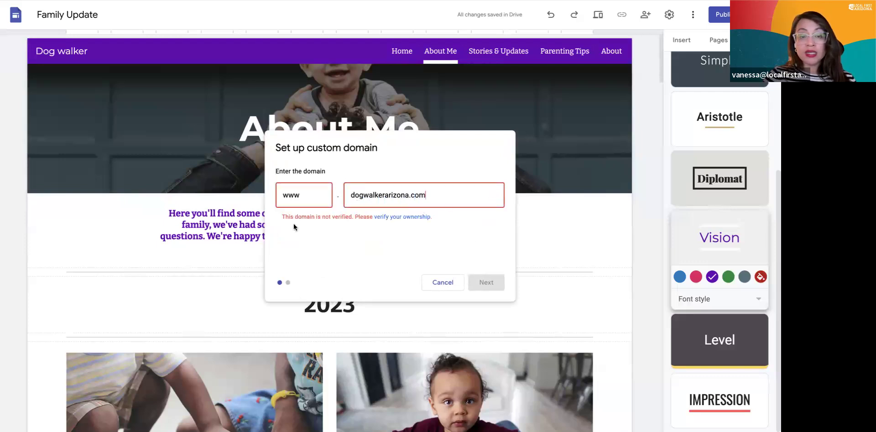
click(303, 196)
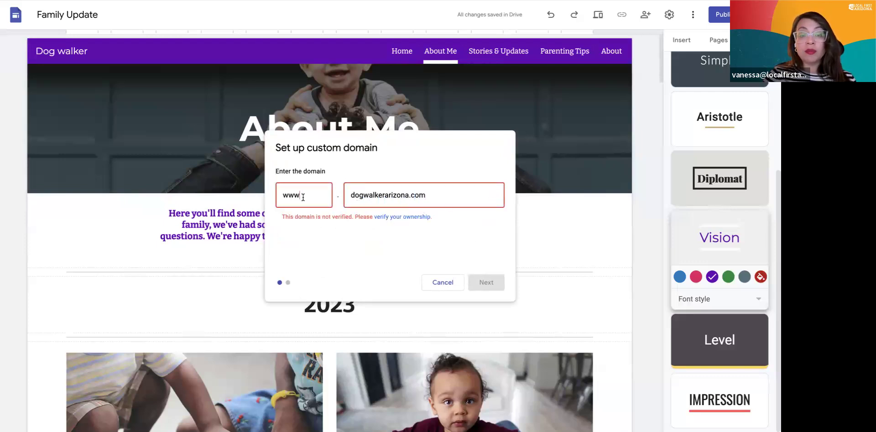
click(423, 218)
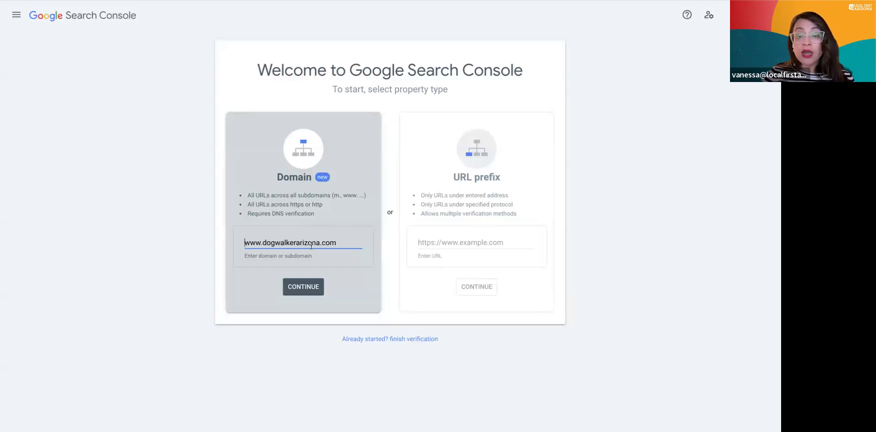
click(473, 154)
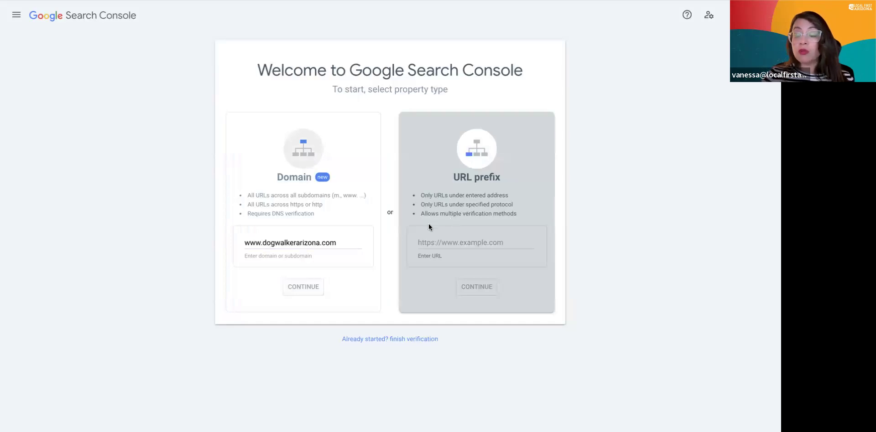
click(428, 243)
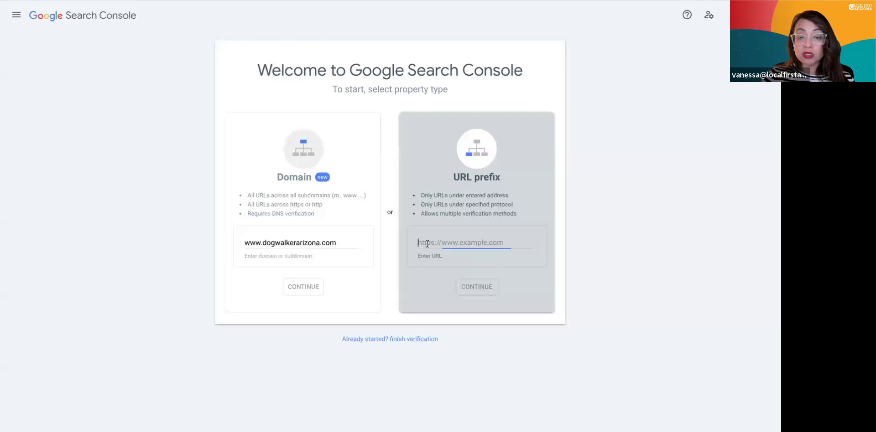
text(www.thedogalk)
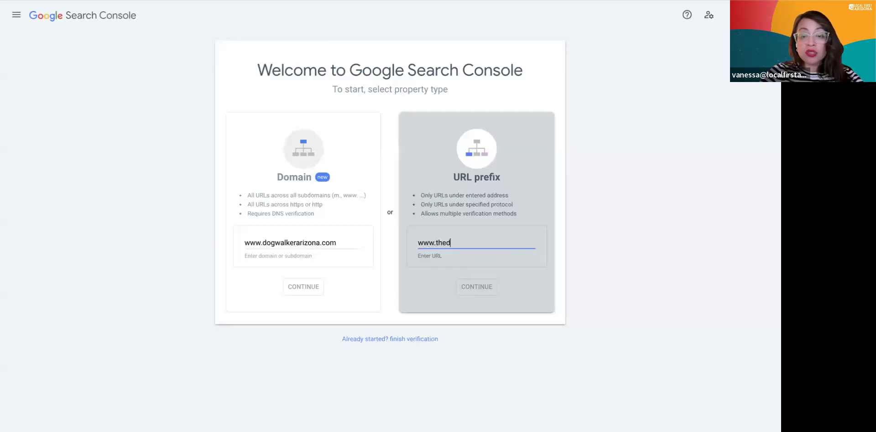
key(BackSpace)
key(BackSpace)
key(BackSpace)
text(walkerarizona.com)
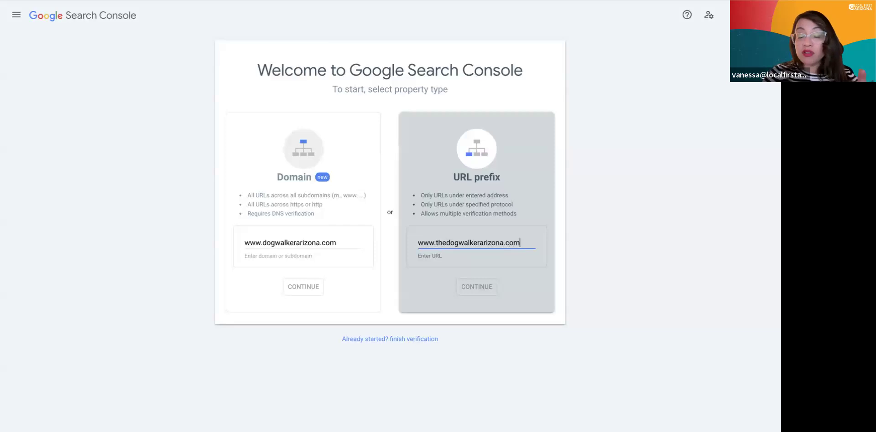
click(485, 289)
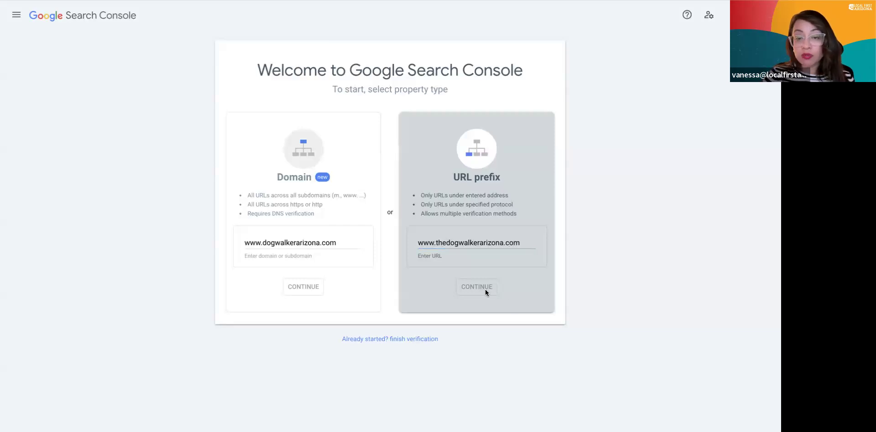
click(428, 240)
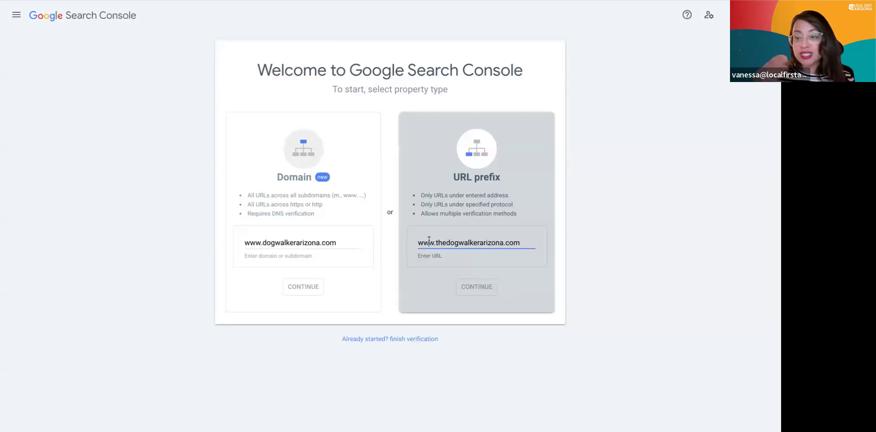
click(240, 241)
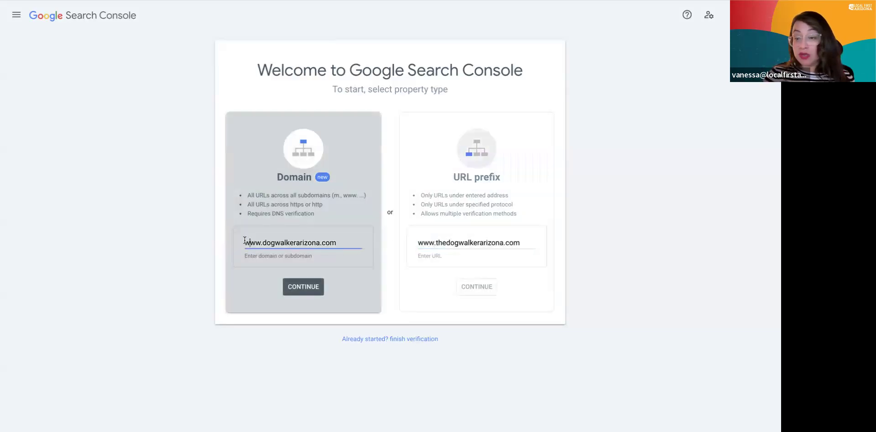
click(305, 288)
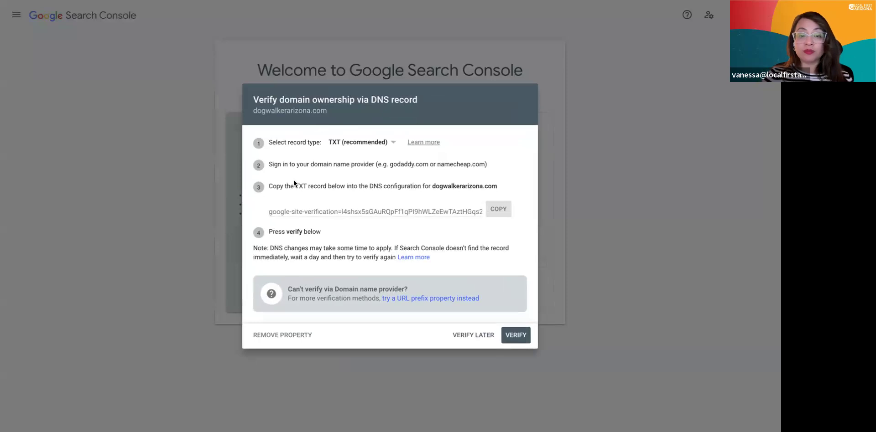
click(308, 216)
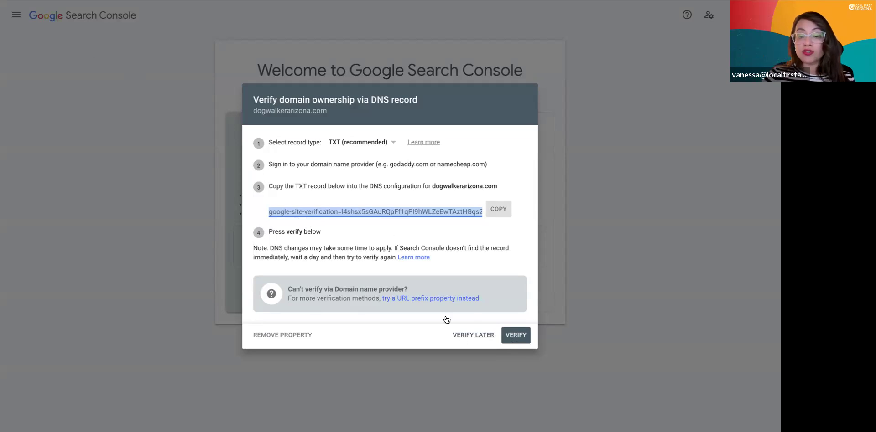
click(468, 338)
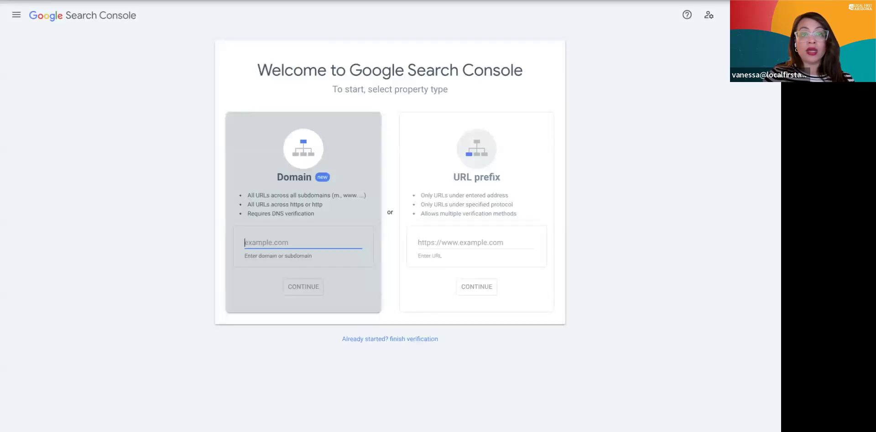
Step: Return to Google Sites, cancel the custom domain setup and open the site's Analytics settings
click(55, 1)
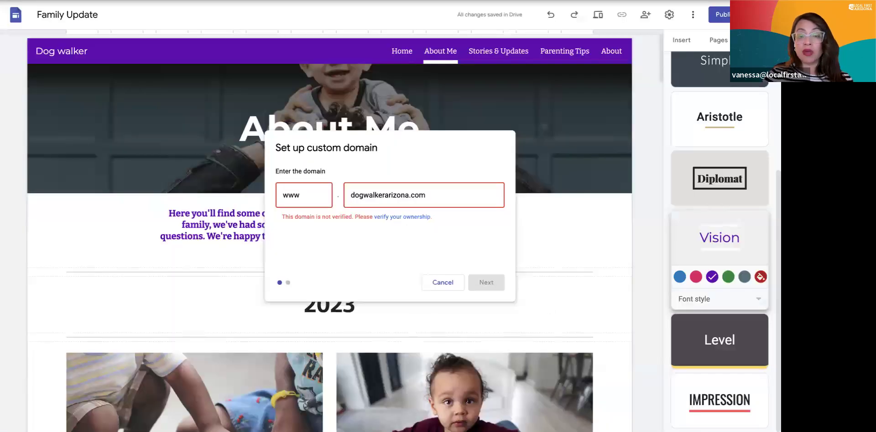
click(444, 283)
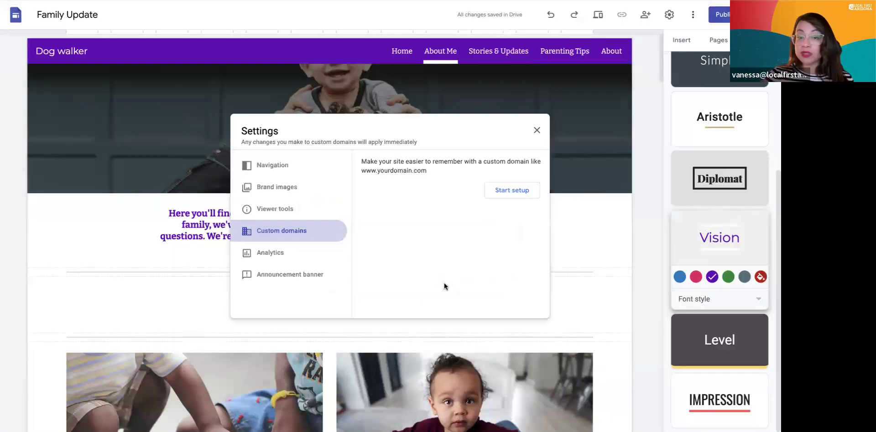
click(279, 257)
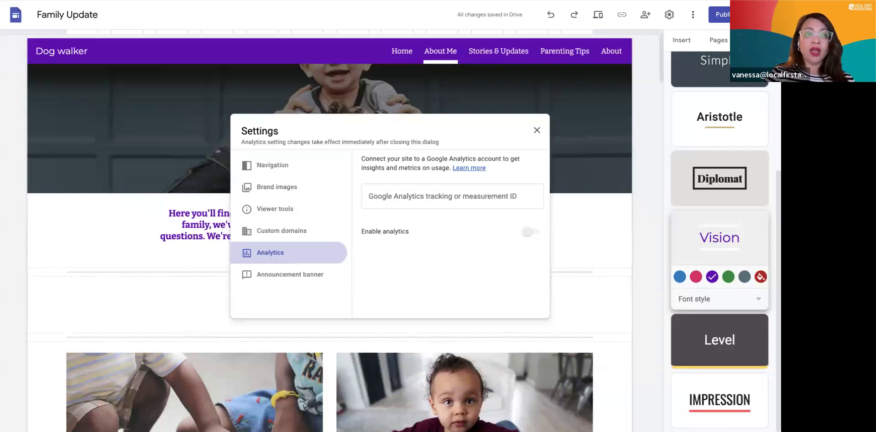
Step: Open the Google Sites guide linked in the presentation, close it and advance to the Overview of Wix slide
key(Right)
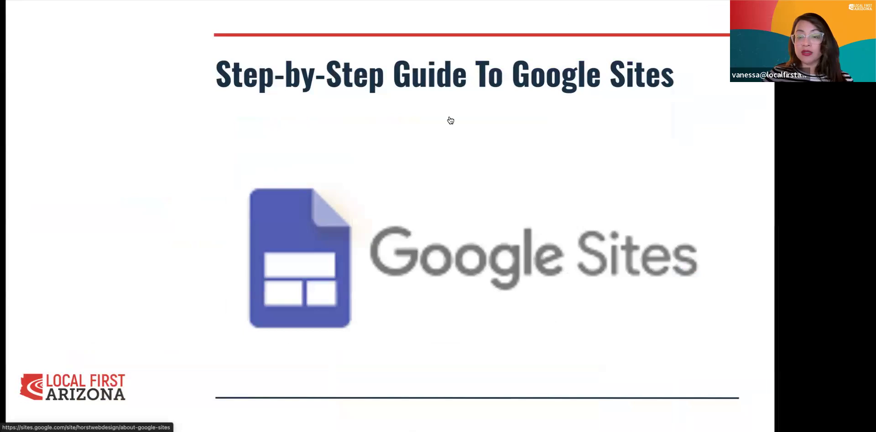
click(682, 267)
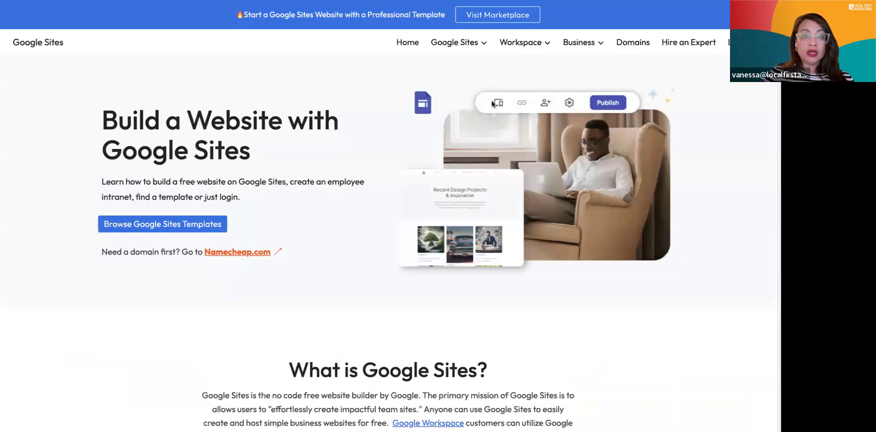
key(super+w)
key(Right)
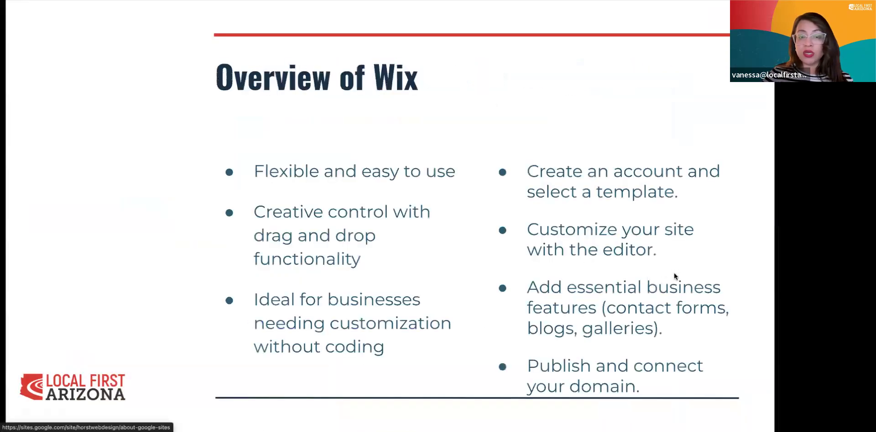
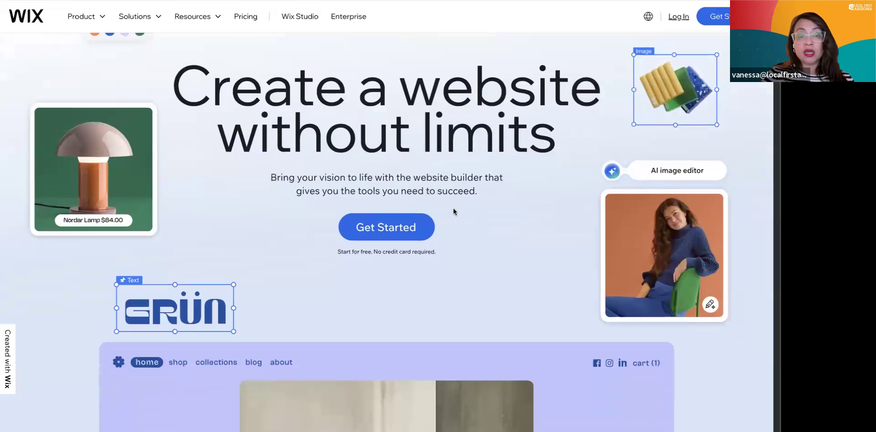
Step: Examine Wix's pricing plans and browse its homepage from the AI website builder to the professionally crafted templates
click(249, 20)
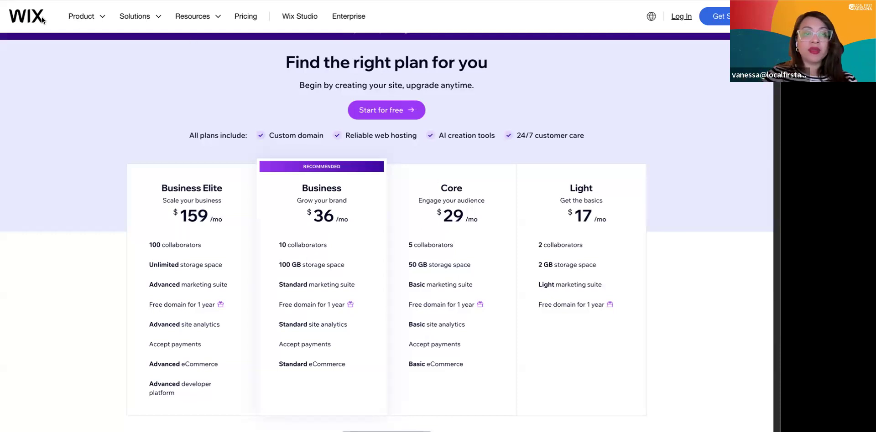
scroll(393, 222, down, 5)
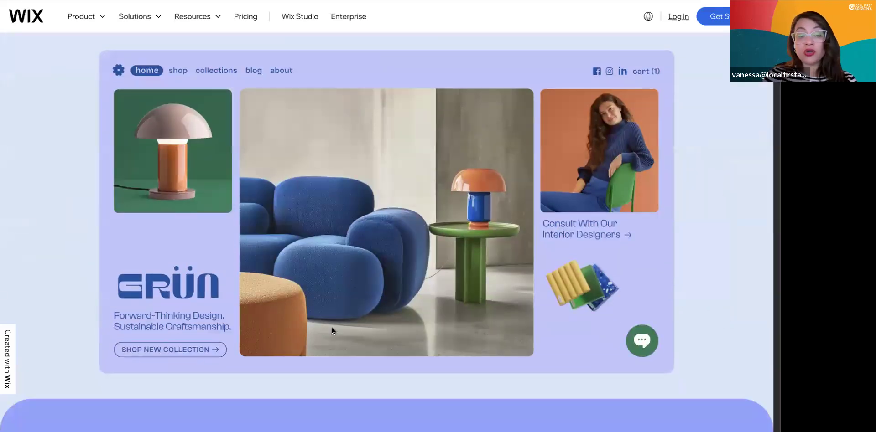
scroll(332, 328, down, 6)
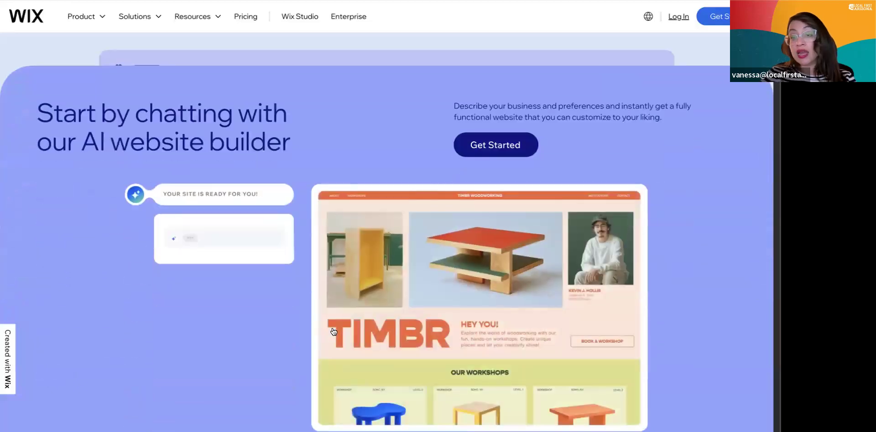
scroll(333, 331, down, 2)
scroll(334, 332, down, 5)
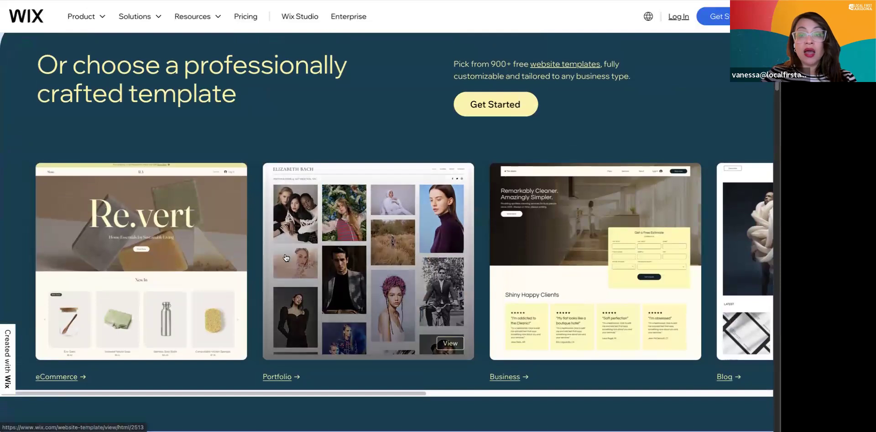
Step: Get started in Wix Studio by choosing to start from a template and browse the responsive and inspirational templates
click(461, 109)
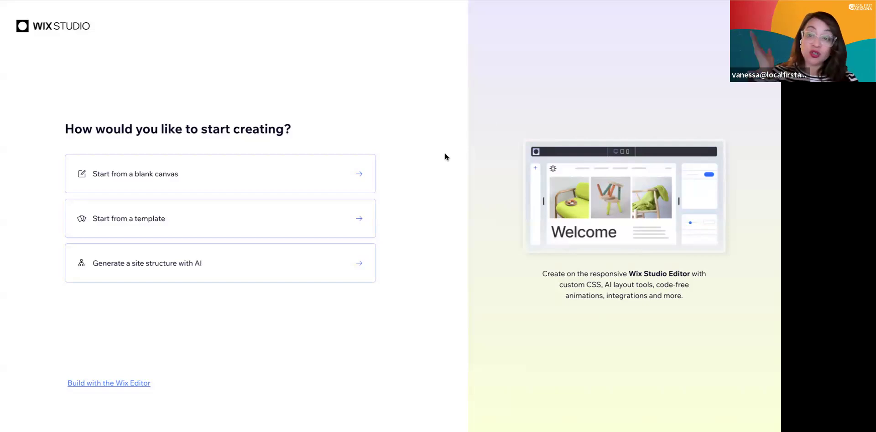
click(155, 233)
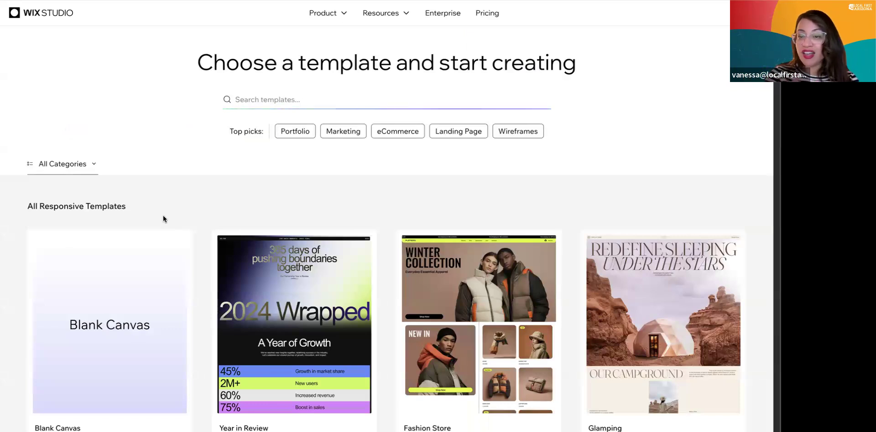
mouse_move(255, 321)
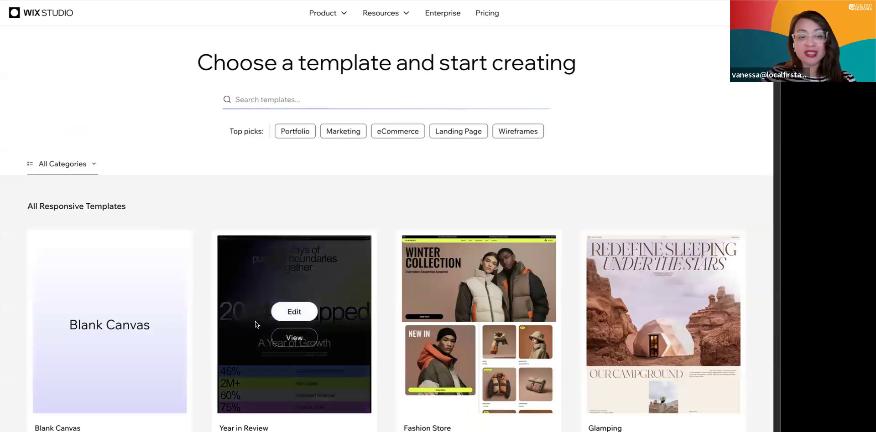
scroll(255, 321, down, 1)
scroll(255, 321, down, 1)
scroll(255, 321, up, 1)
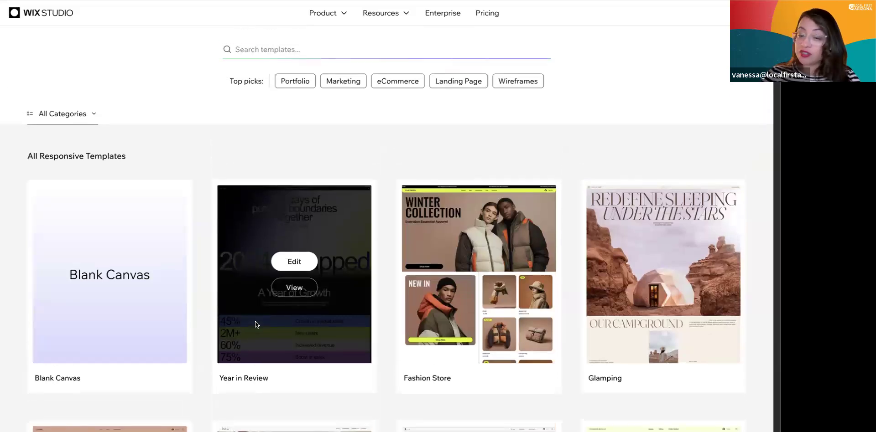
scroll(256, 321, down, 7)
scroll(256, 321, down, 1)
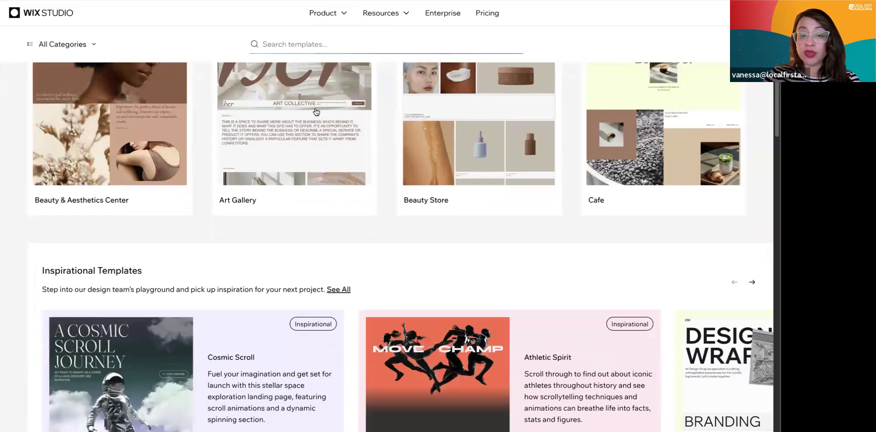
mouse_move(304, 126)
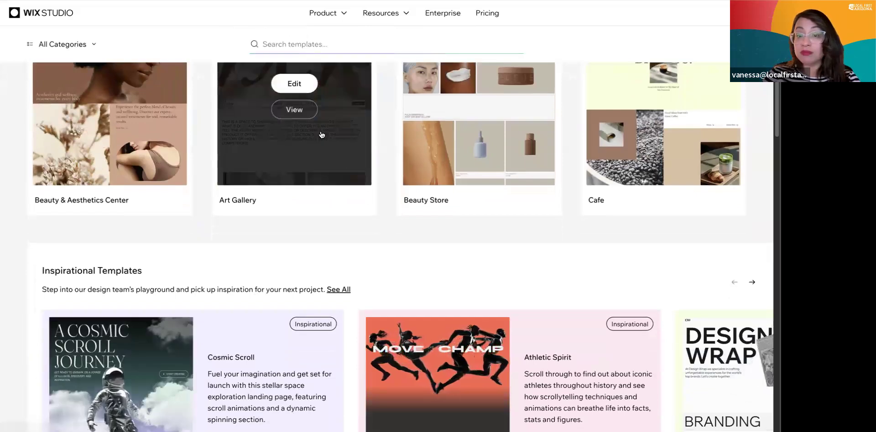
mouse_move(437, 157)
scroll(437, 157, up, 8)
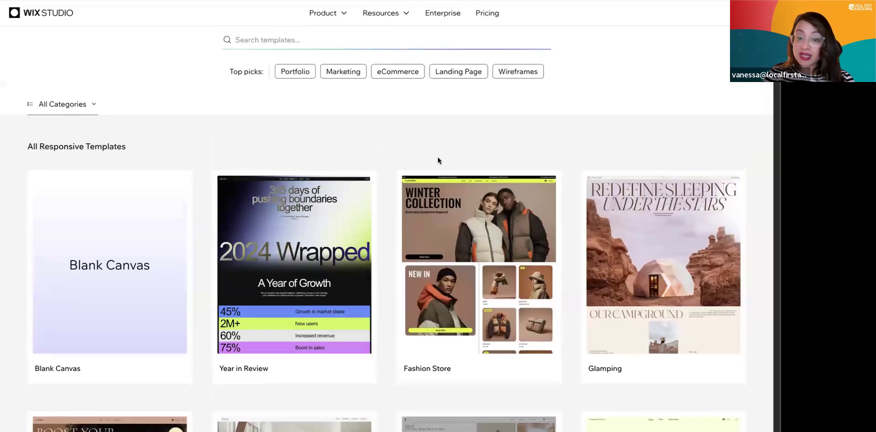
Step: Search the Wix Studio templates for "catering"
click(320, 61)
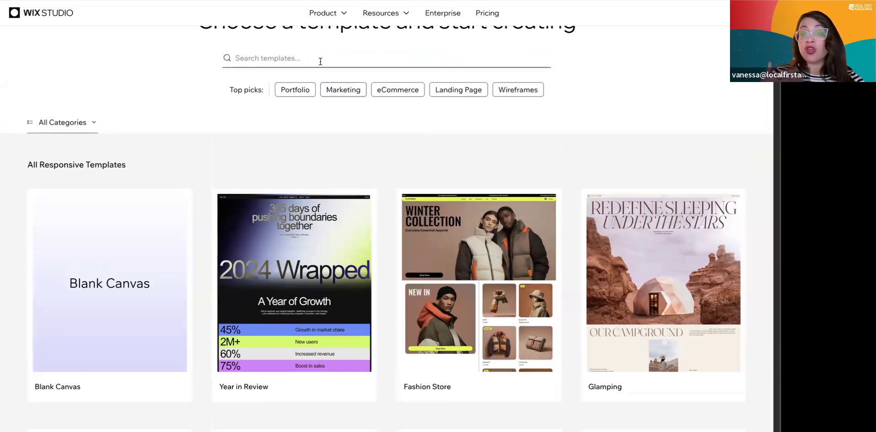
text(food)
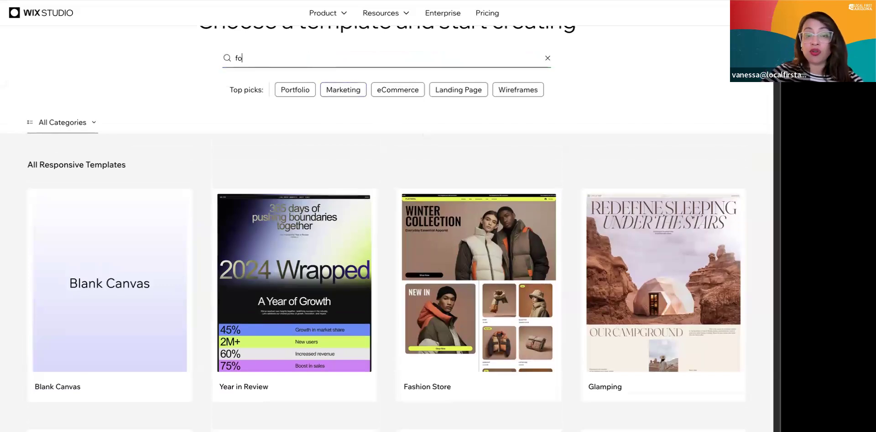
key(BackSpace)
key(BackSpace)
key(BackSpace)
key(BackSpace)
text(catering)
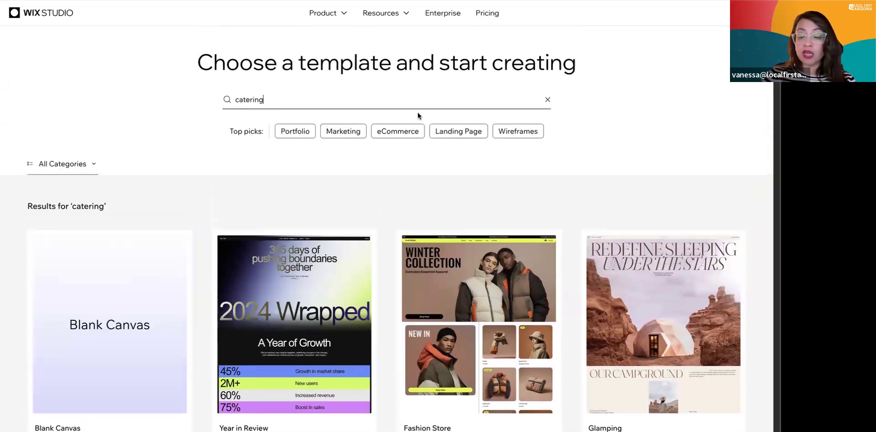
Step: Browse the catering template results and open the Fast Food Restaurant template for editing
mouse_move(291, 246)
scroll(291, 245, down, 3)
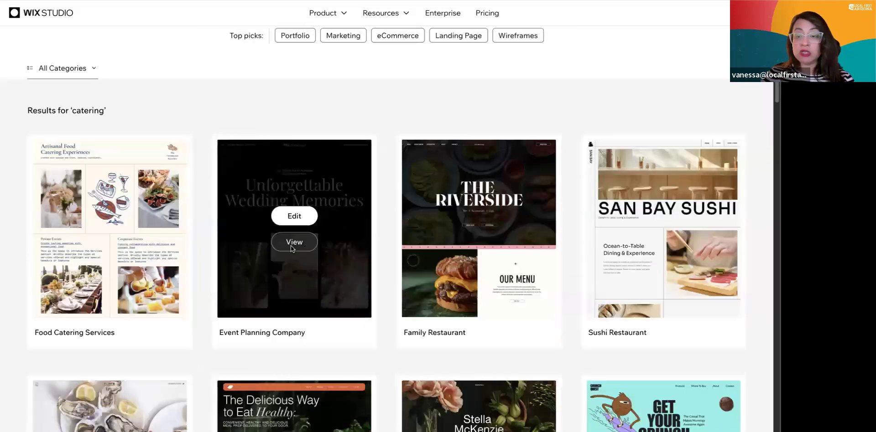
scroll(290, 245, down, 5)
scroll(291, 246, up, 2)
scroll(291, 245, down, 1)
scroll(291, 245, down, 2)
scroll(290, 245, up, 4)
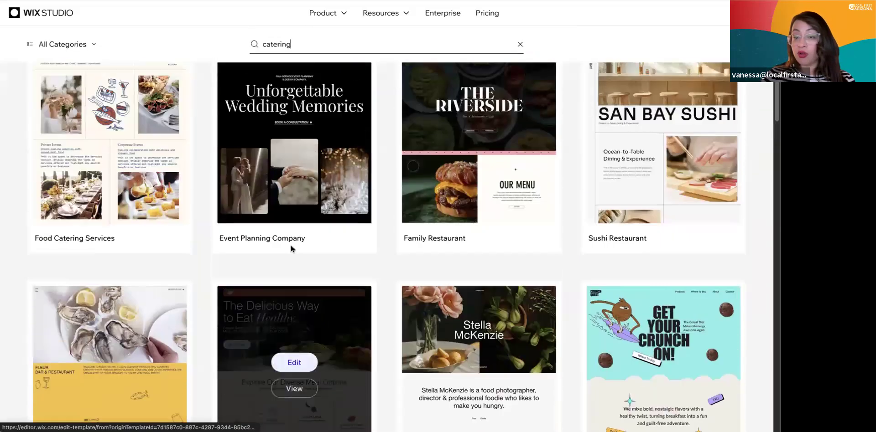
scroll(291, 248, up, 2)
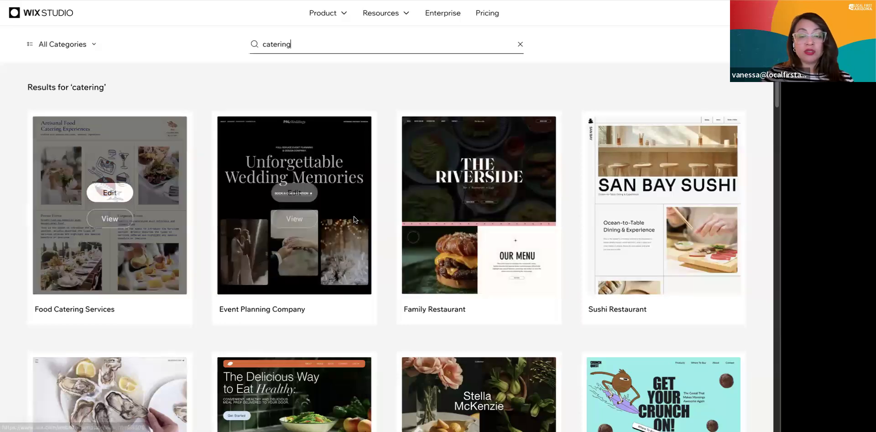
scroll(353, 213, down, 5)
scroll(352, 209, down, 5)
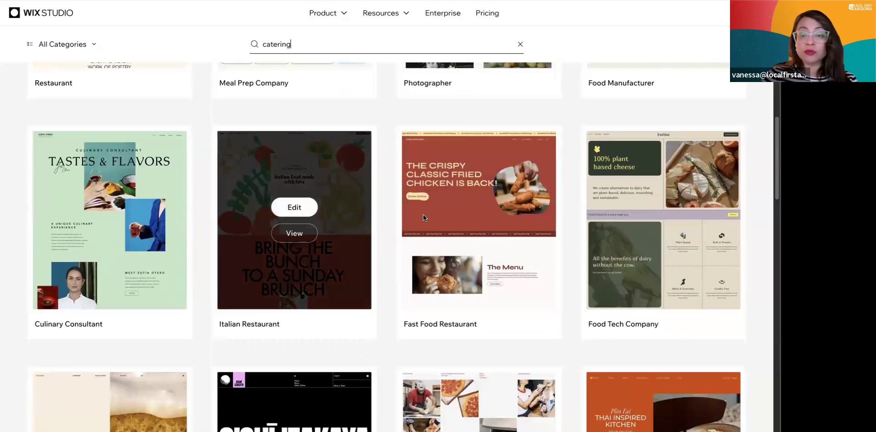
click(478, 207)
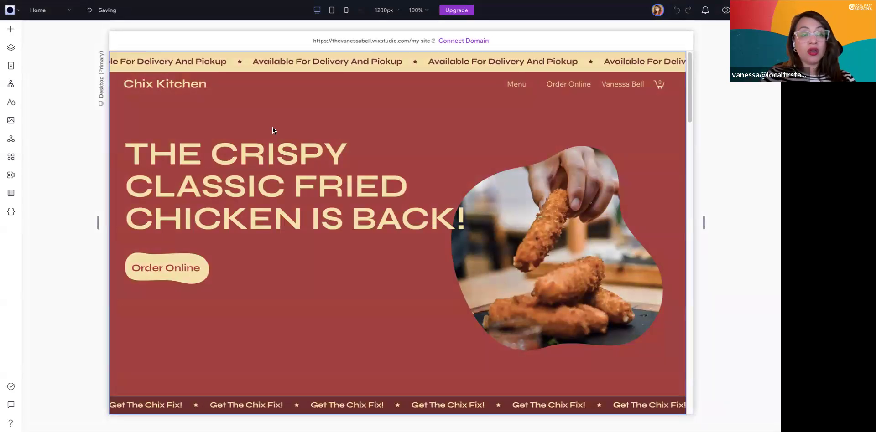
Step: Replace the home page's main heading with "Visit my New Restaurant in Arizona"
click(242, 155)
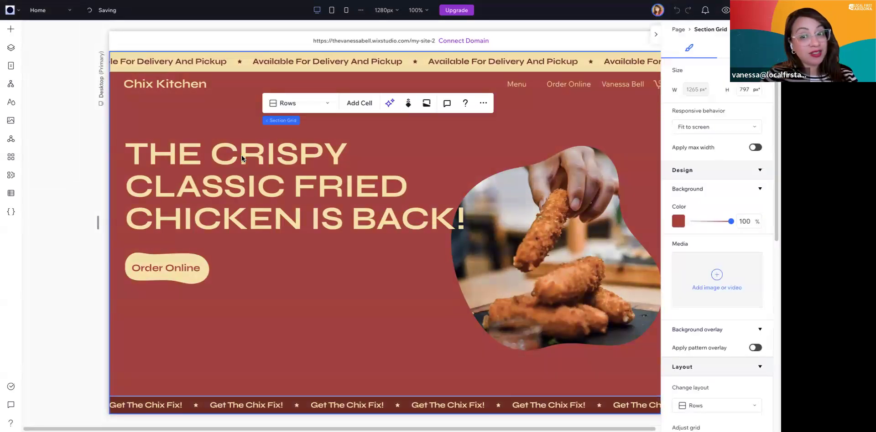
click(241, 155)
click(241, 155)
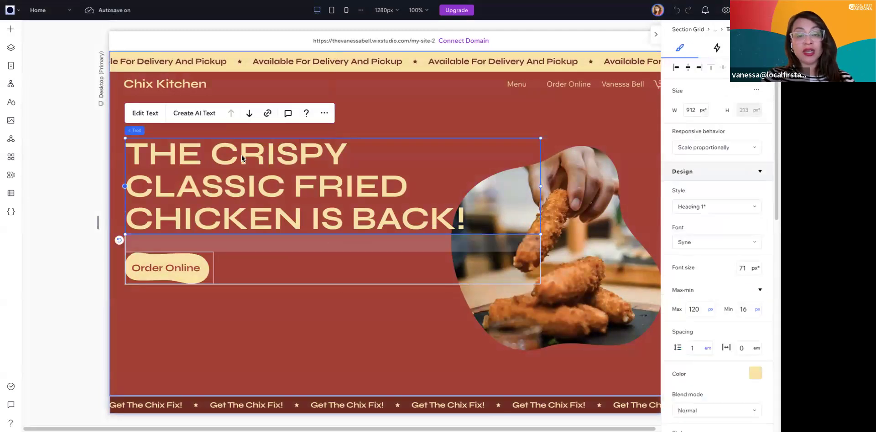
click(242, 155)
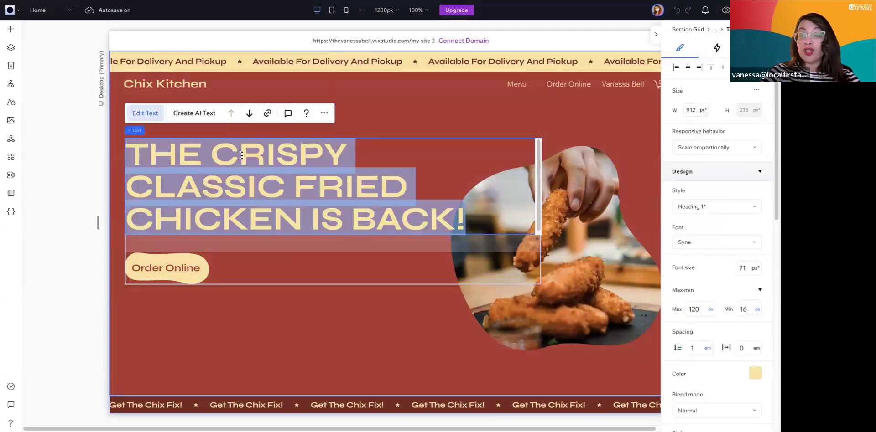
text(Vist My)
key(BackSpace)
key(BackSpace)
key(BackSpace)
key(BackSpace)
text(it my N)
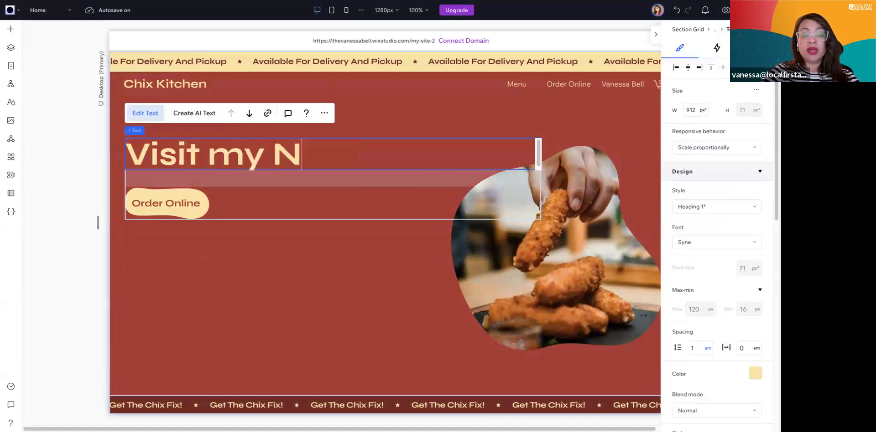
text(ew REsu)
key(BackSpace)
key(BackSpace)
key(BackSpace)
text(esta)
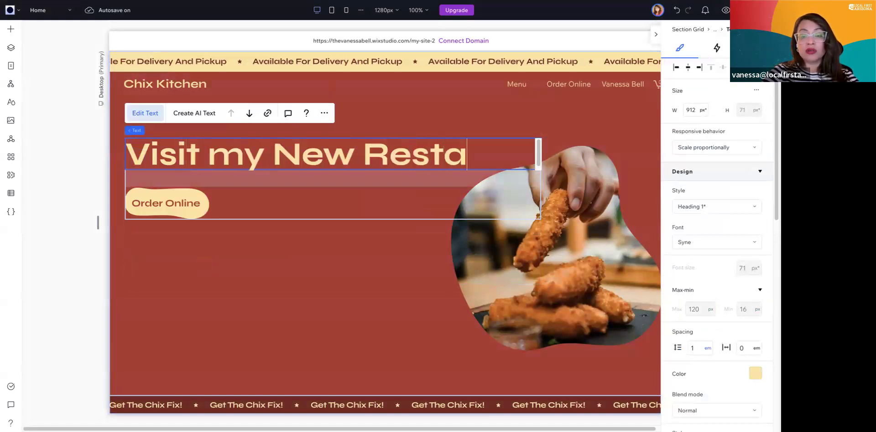
text(urant in Arizona)
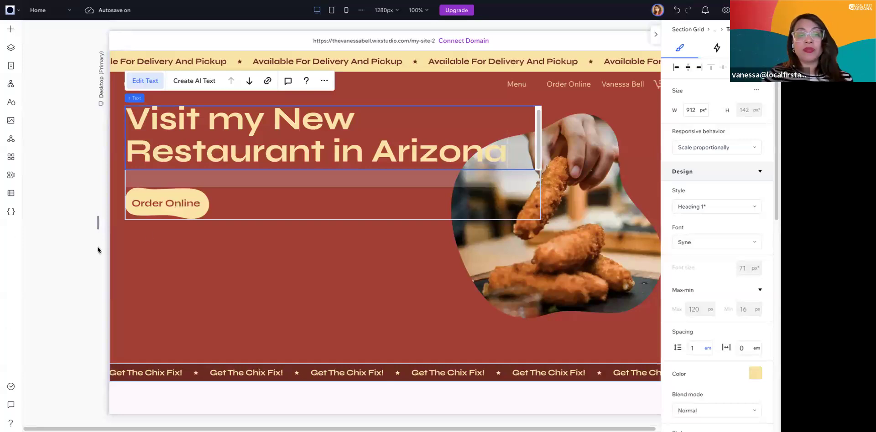
Step: Change the text of the Order Online button under the heading to "FIND ME"
click(165, 208)
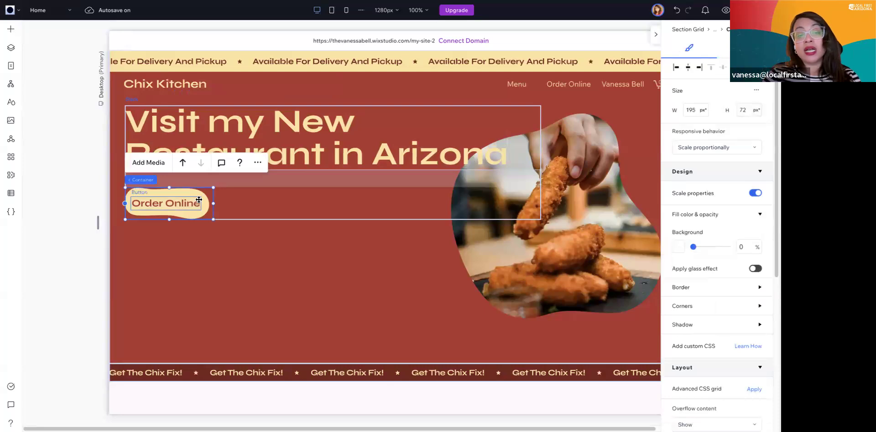
click(161, 208)
double_click(161, 208)
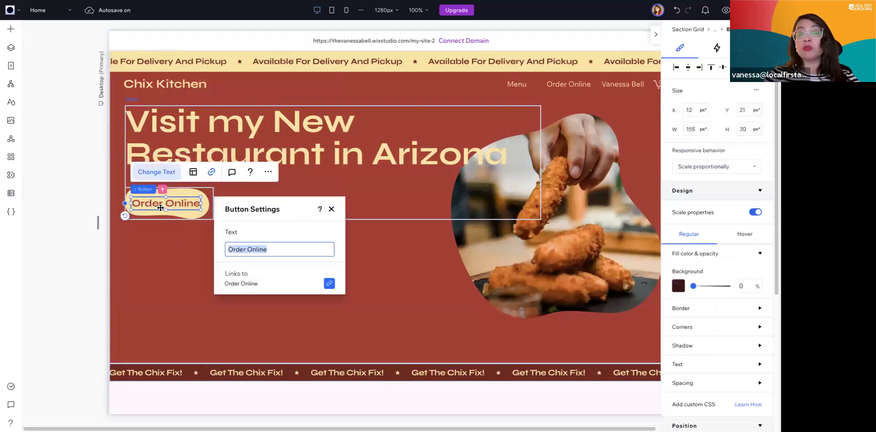
key(BackSpace)
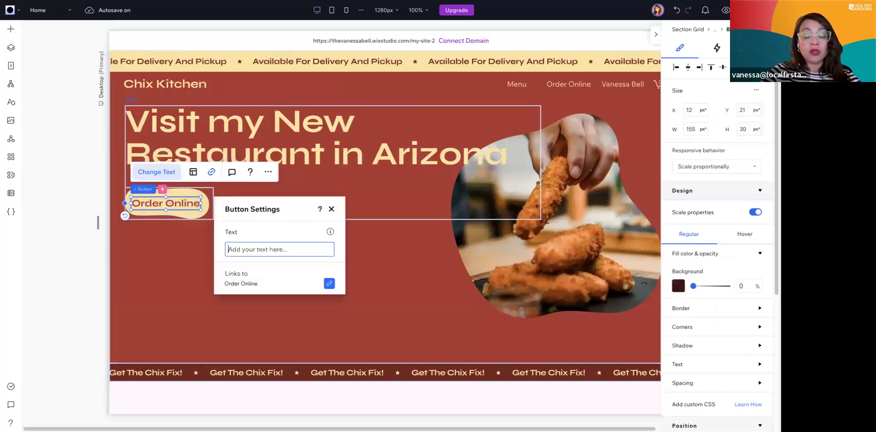
text(FIND ME)
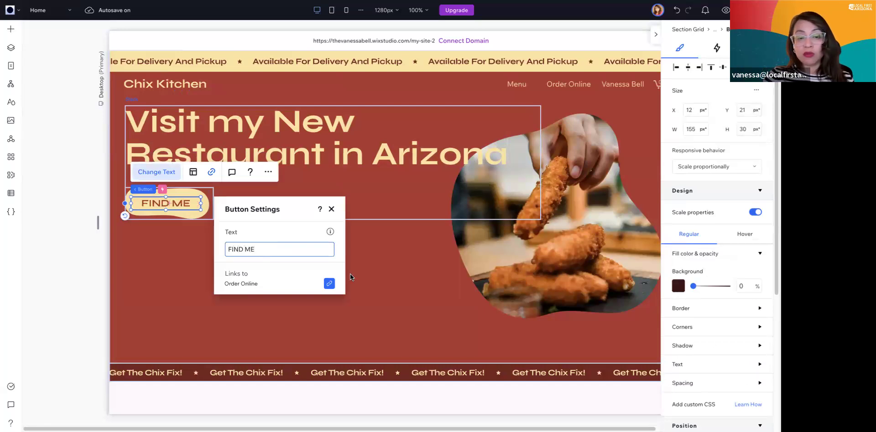
Step: Look at the FIND ME button's web address link option and close its settings without changing the link
click(328, 284)
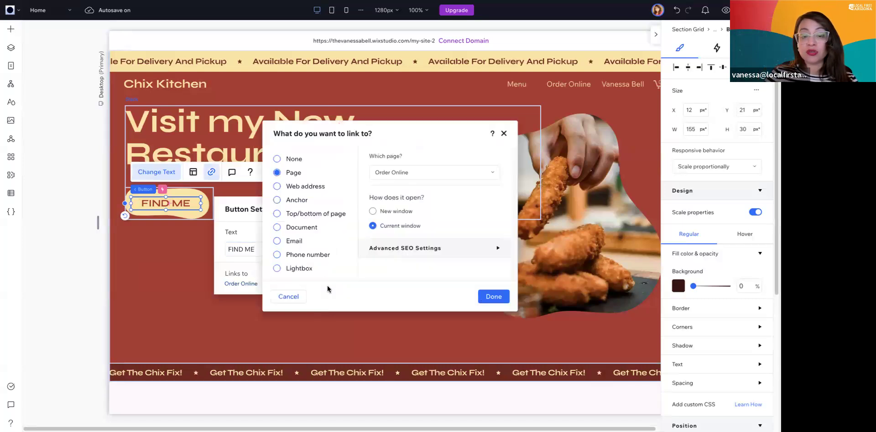
click(321, 190)
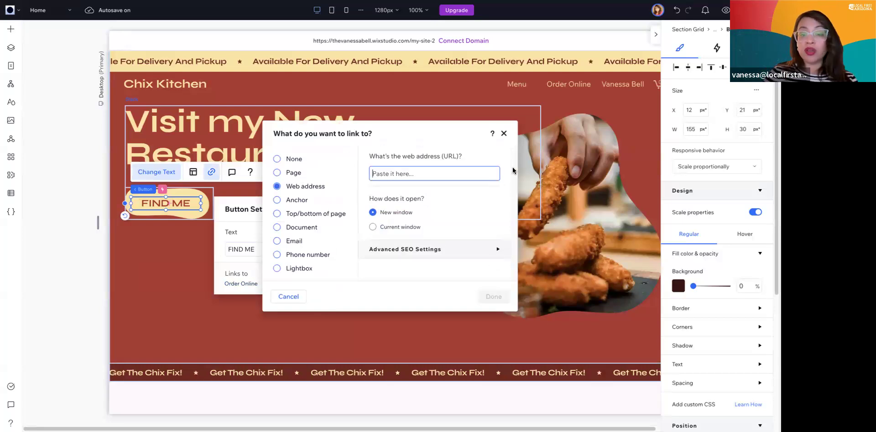
click(503, 133)
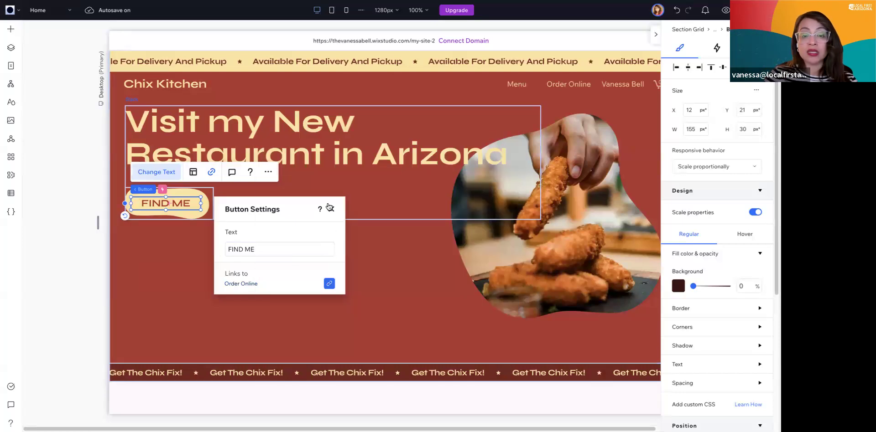
click(331, 209)
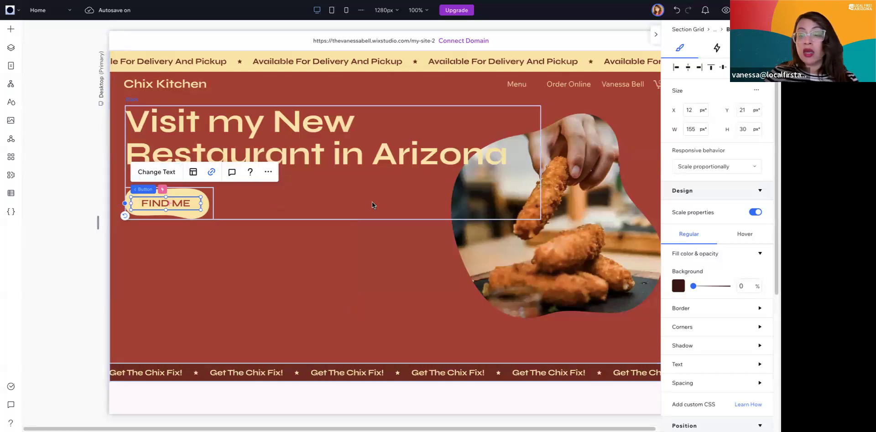
Step: Review the site's list of pages and open the restaurant's Menu page
click(62, 11)
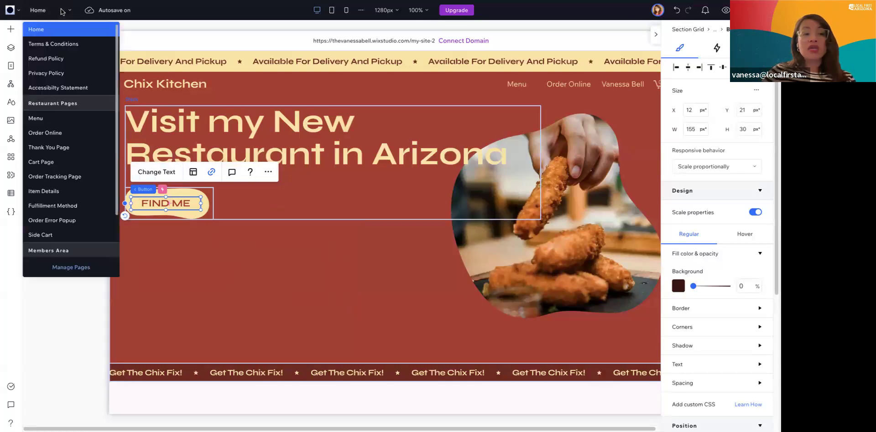
click(45, 16)
click(46, 16)
click(50, 118)
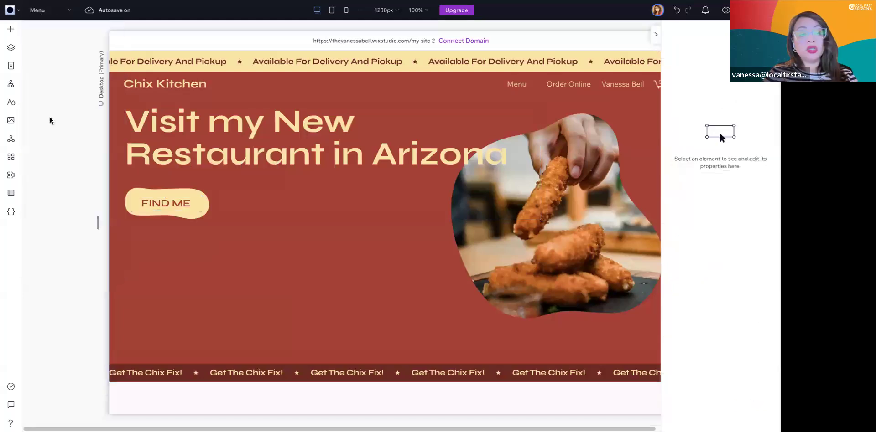
Step: View the Item Details lightbox and return to the Menu page
click(44, 13)
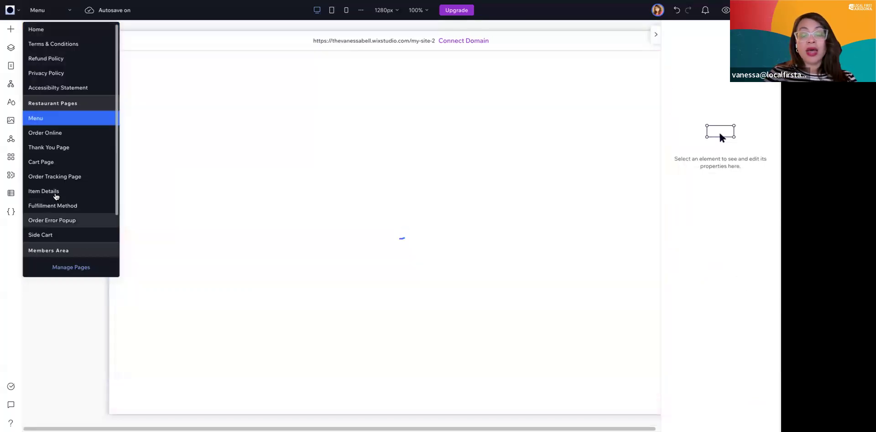
click(55, 194)
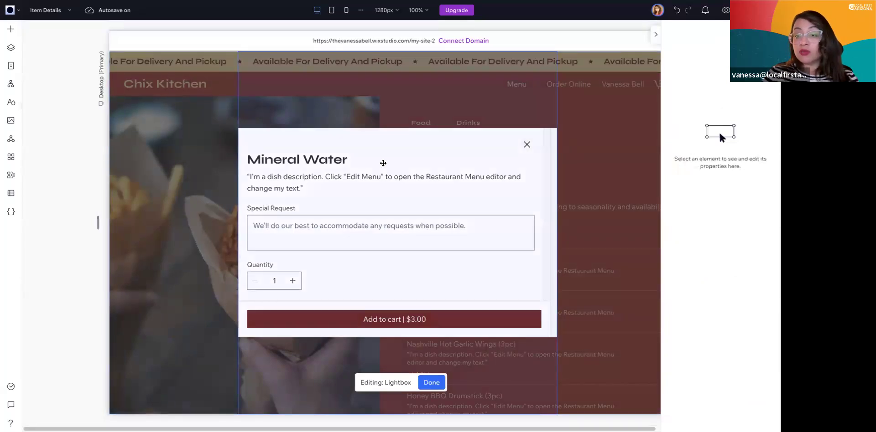
click(54, 11)
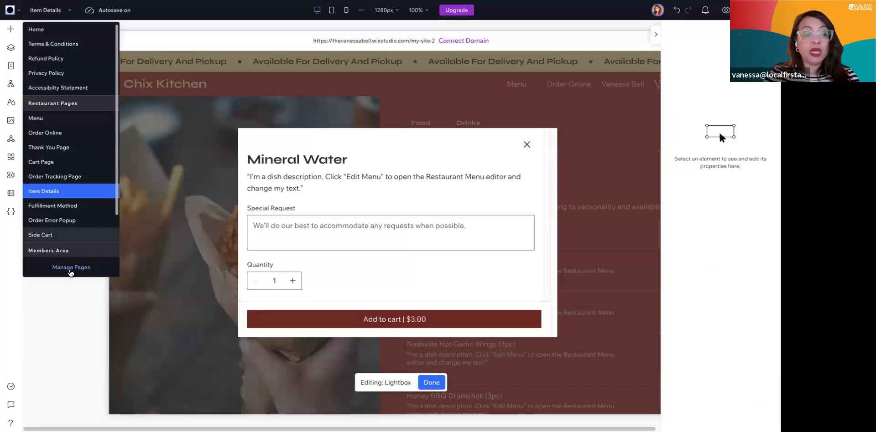
click(37, 120)
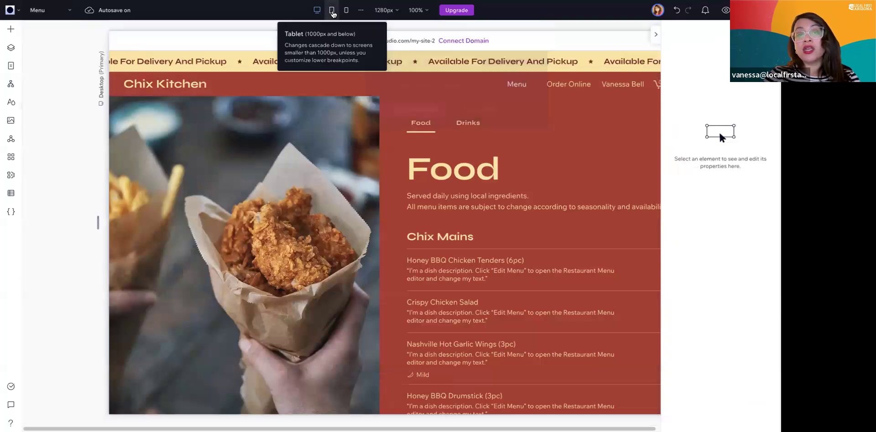
Step: View the Menu page in its tablet and mobile layouts and return to the desktop layout
click(332, 14)
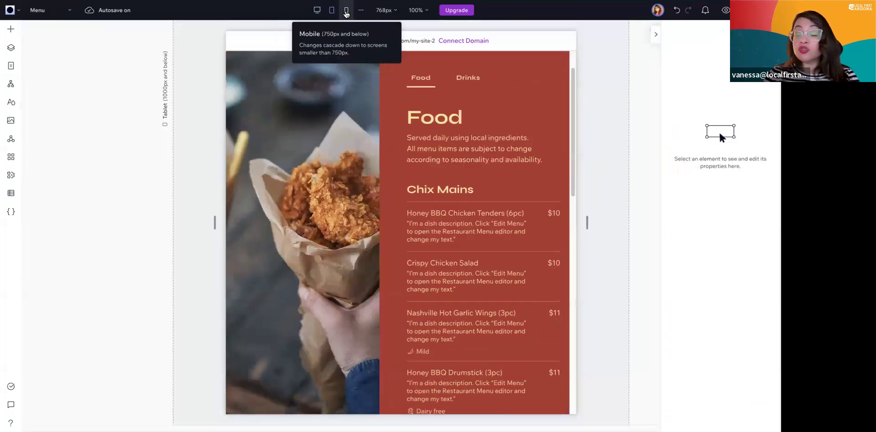
click(346, 13)
click(329, 16)
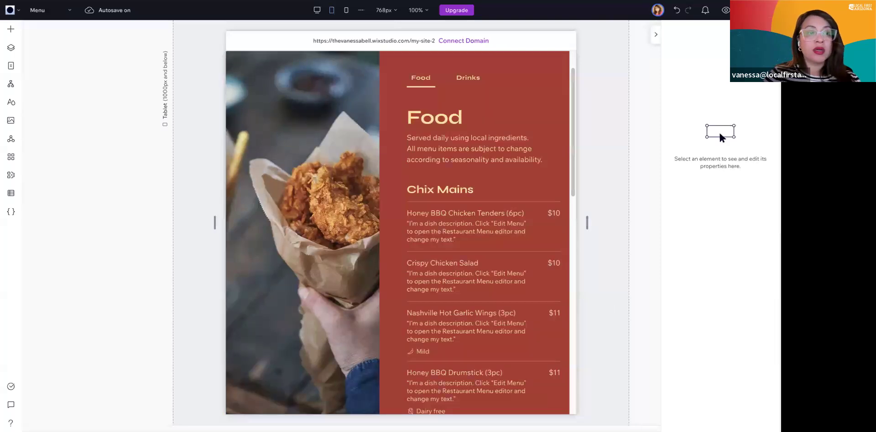
click(66, 11)
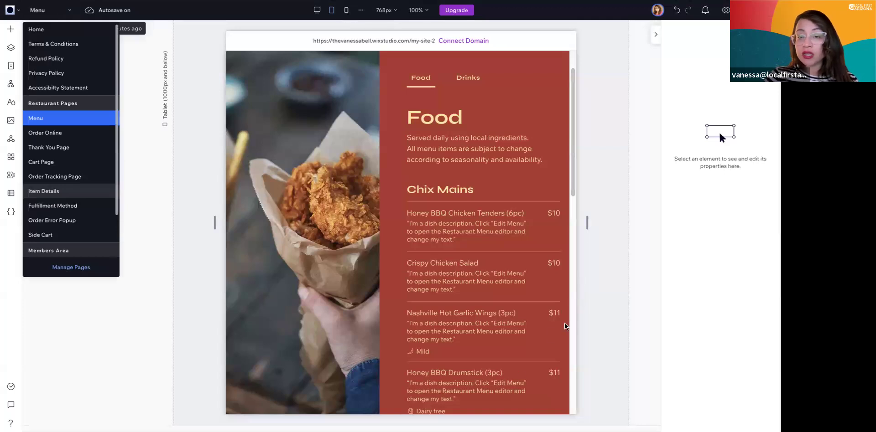
click(317, 10)
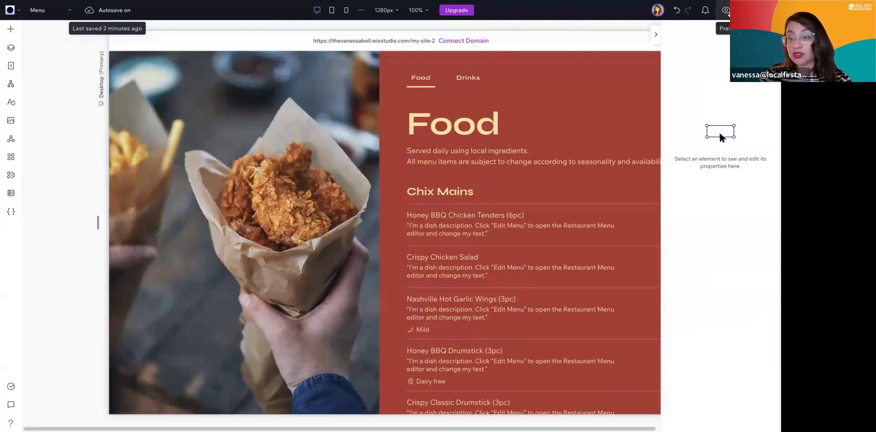
Step: Preview the restaurant site, look over its Menu page, and open the Order Online page in the preview
click(725, 11)
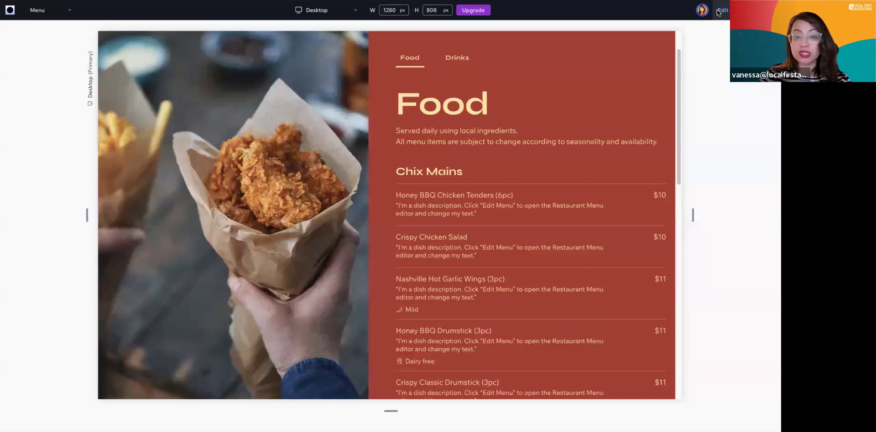
scroll(343, 202, down, 2)
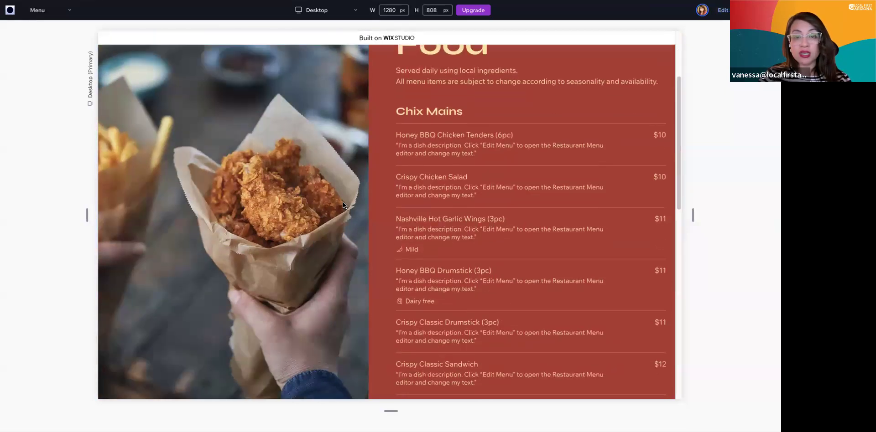
scroll(343, 202, up, 3)
click(51, 16)
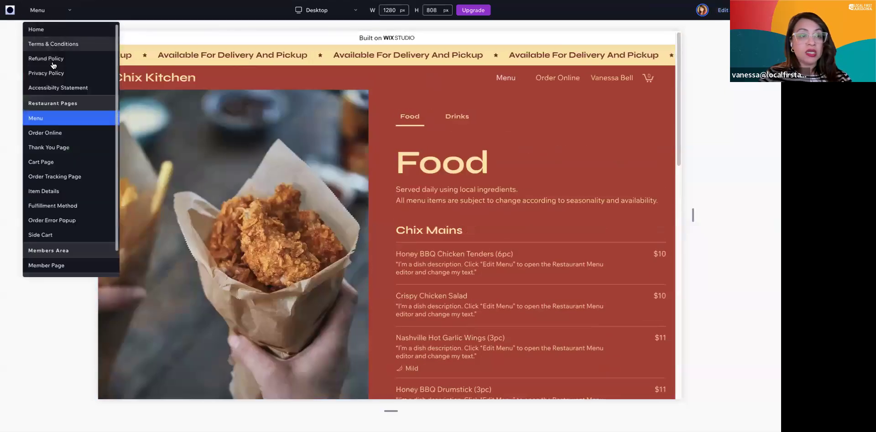
click(46, 134)
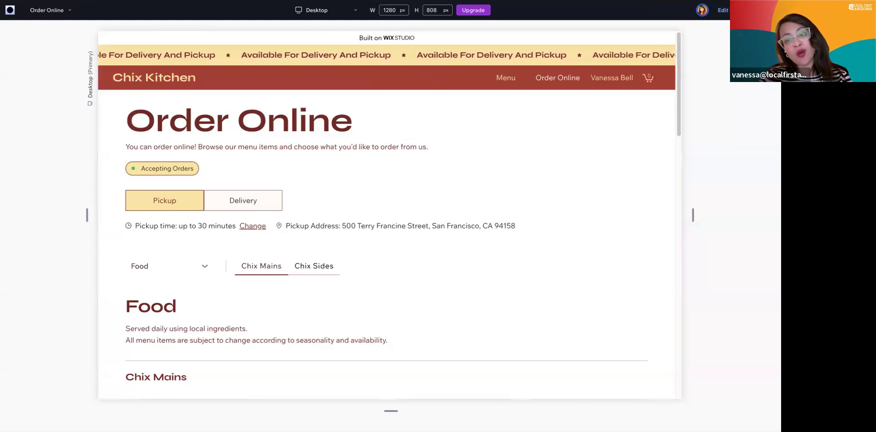
Step: Review the domain choices for publishing, including connecting a customized domain, and close them without saving
click(762, 10)
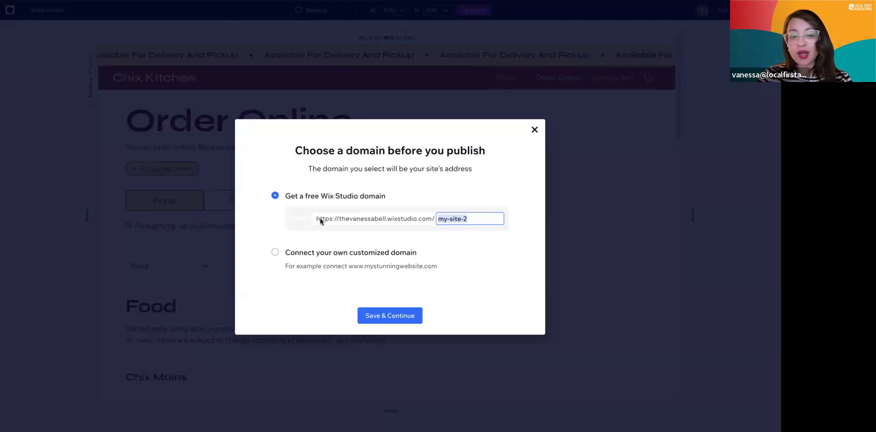
click(275, 252)
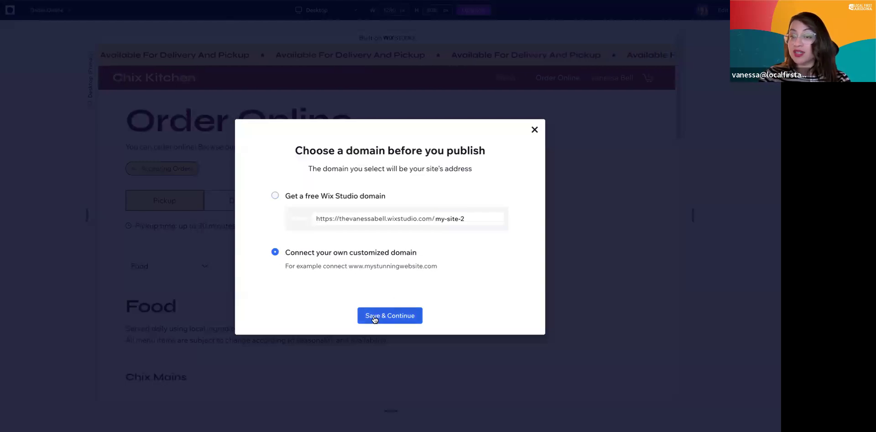
click(532, 131)
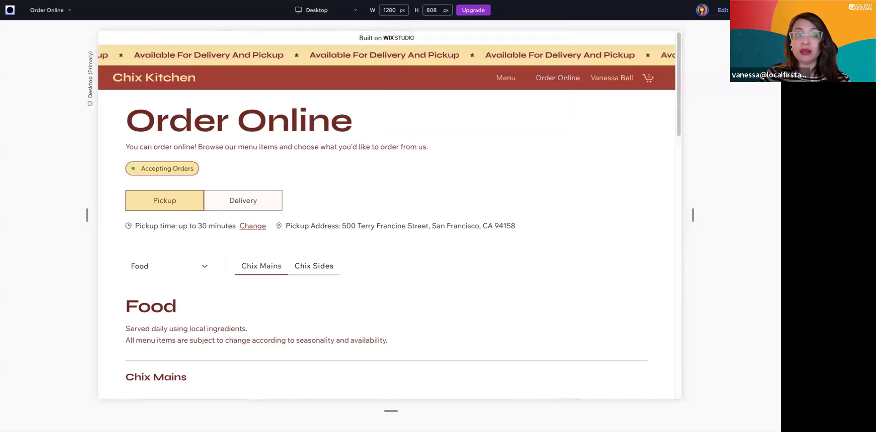
click(63, 1)
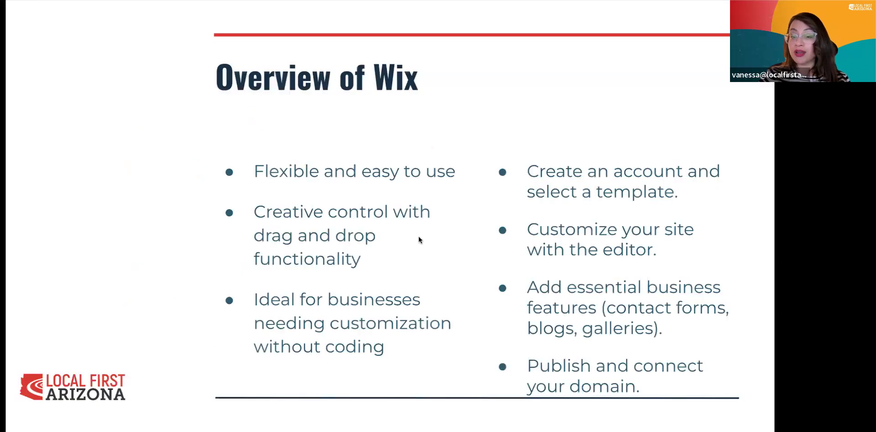
key(Right)
key(Right)
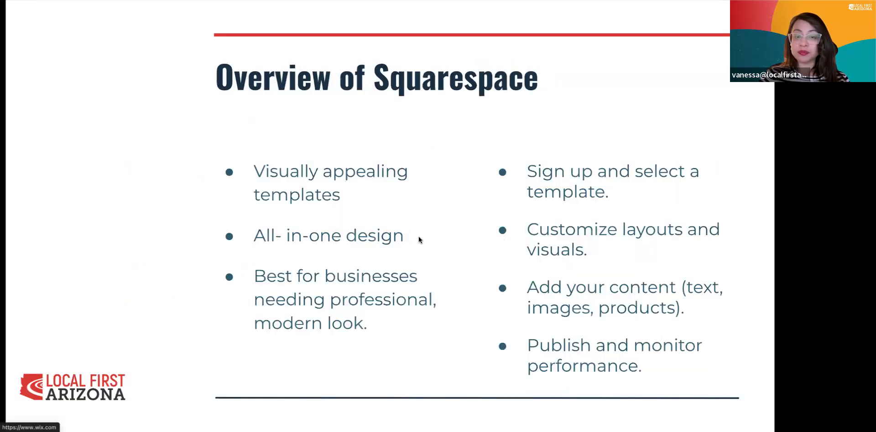
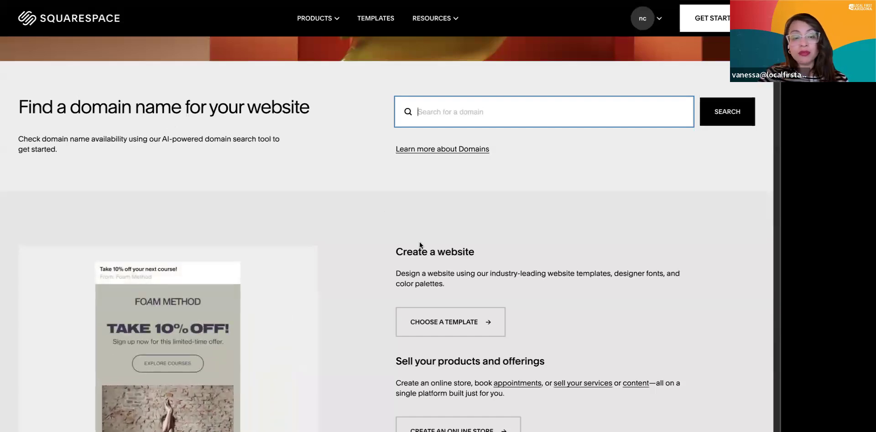
Step: Open the Squarespace template gallery from the homepage and browse the popular designs
scroll(420, 242, down, 3)
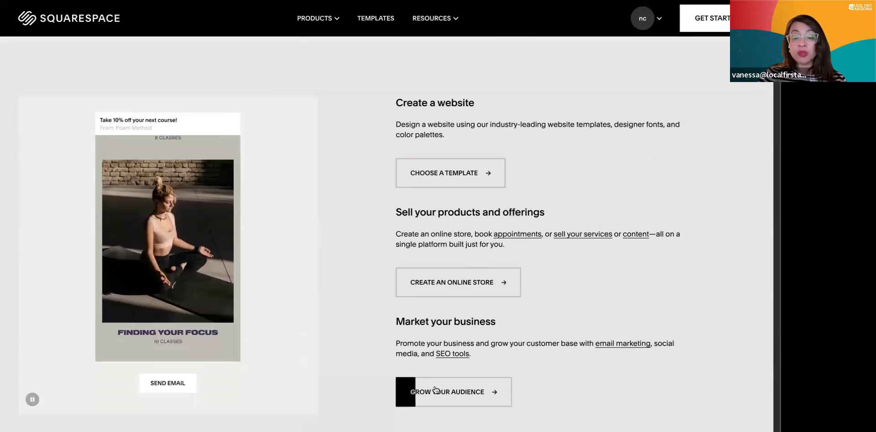
click(431, 170)
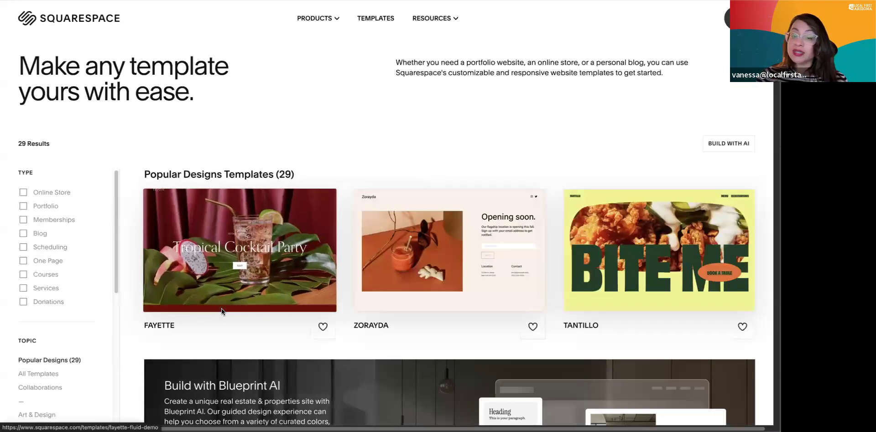
scroll(220, 309, down, 5)
scroll(223, 313, down, 4)
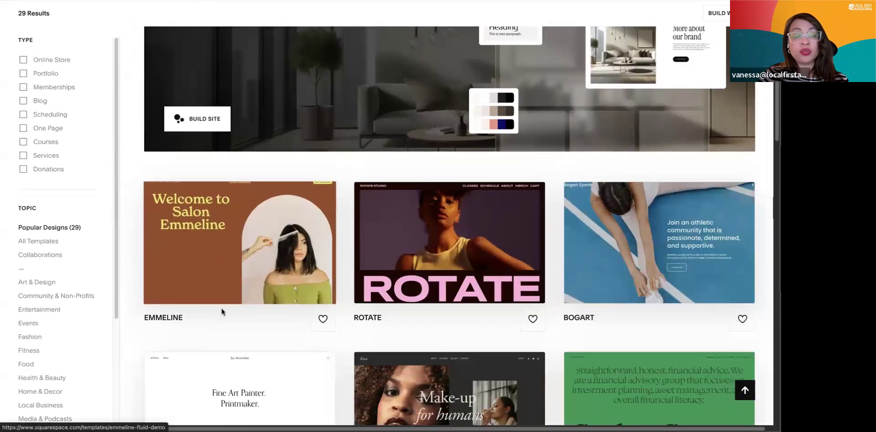
scroll(52, 357, down, 2)
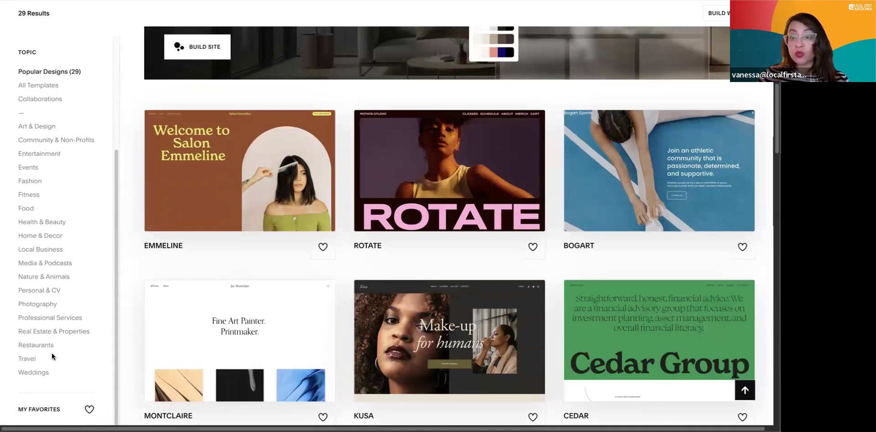
Step: Review the template types and topics, and filter the gallery to Local Business templates
scroll(51, 356, up, 4)
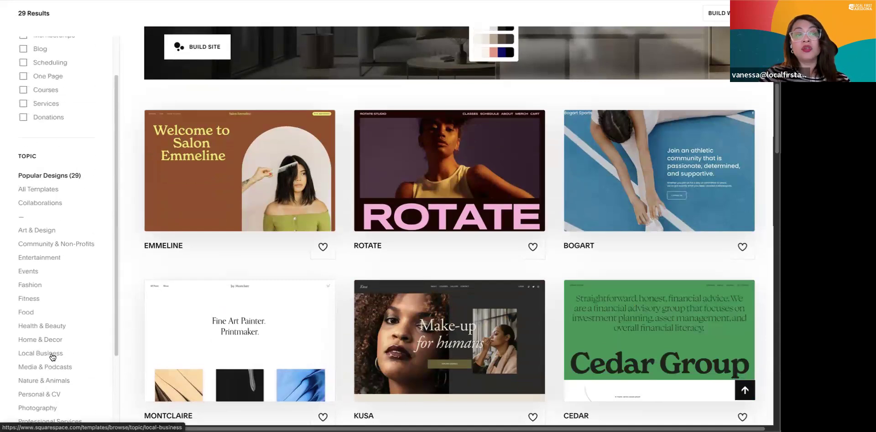
scroll(37, 180, up, 1)
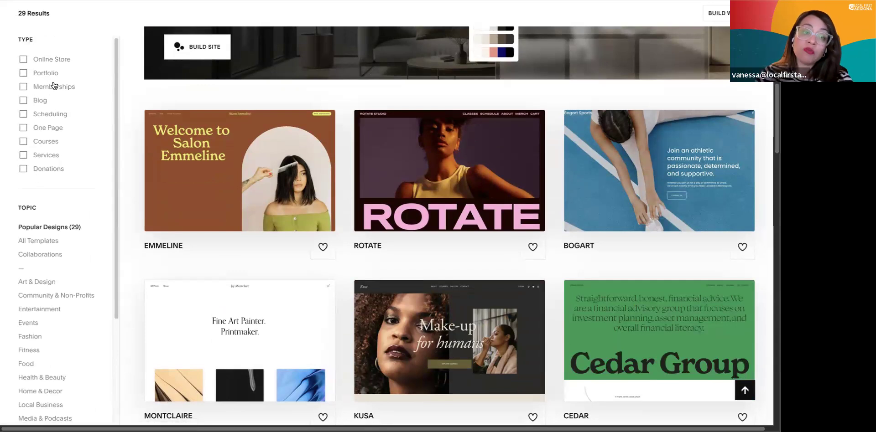
scroll(60, 146, down, 3)
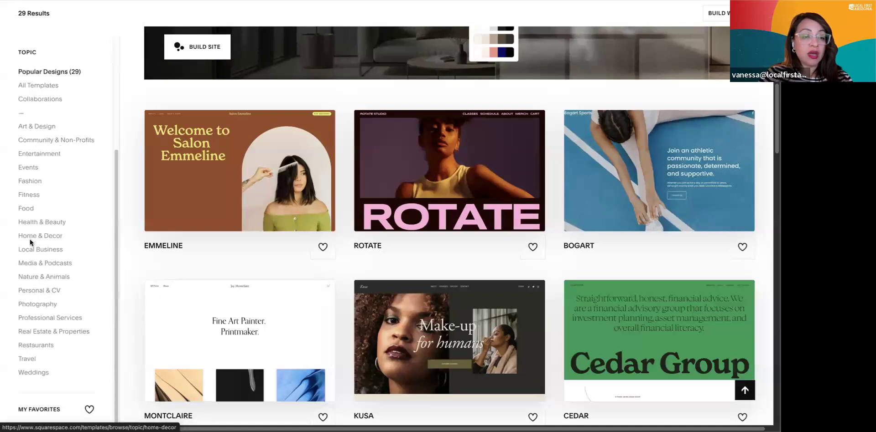
click(31, 250)
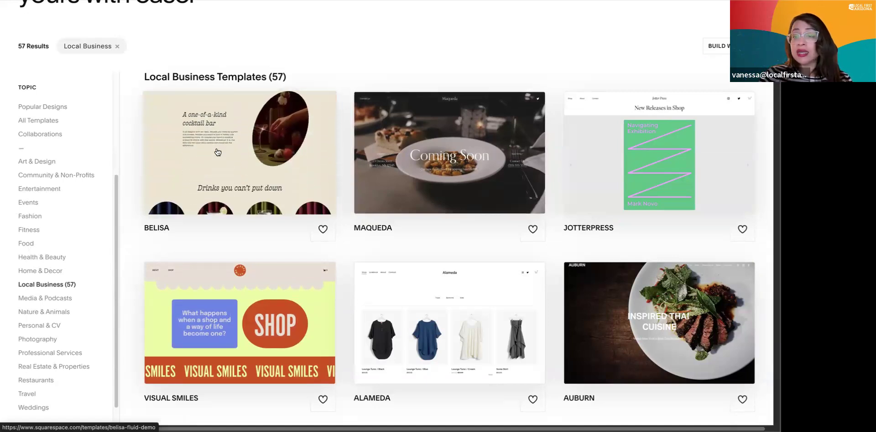
Step: Open the Belisa template and try several sample color presets, ending on the light grey, dark red and grey-green one
click(217, 152)
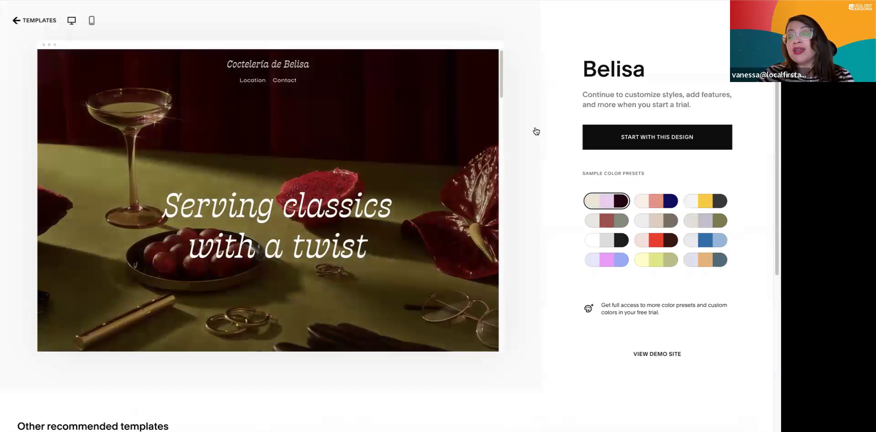
click(662, 203)
click(712, 204)
click(659, 248)
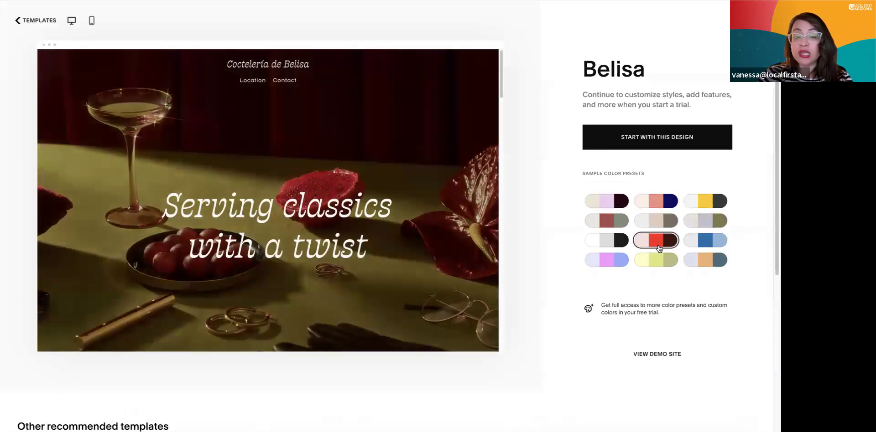
click(605, 261)
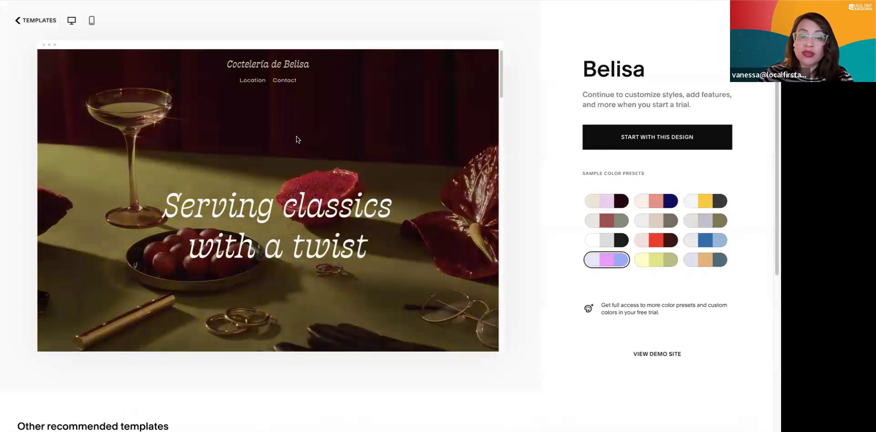
click(709, 263)
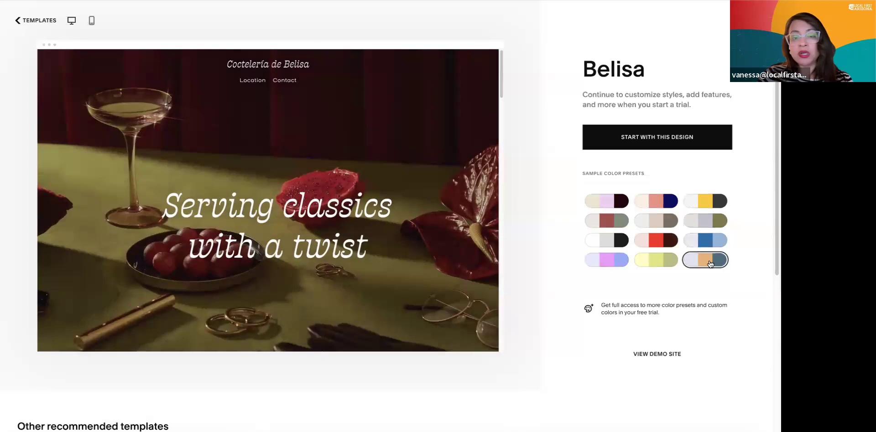
click(620, 241)
click(603, 217)
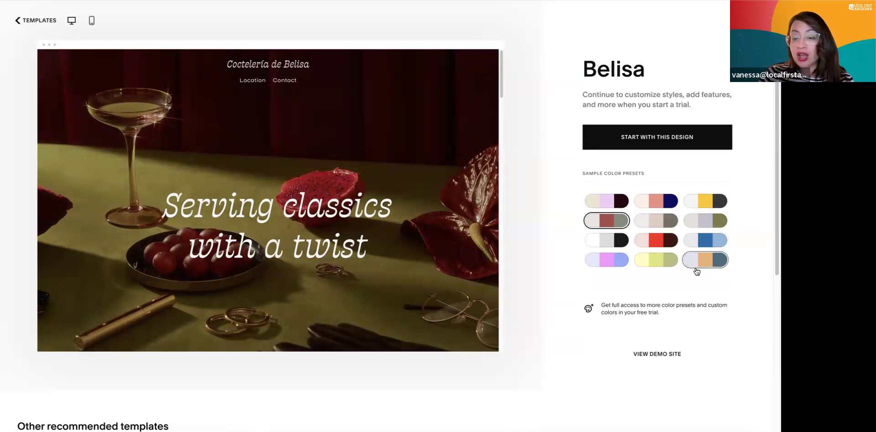
Step: Look at the other recommended templates and start a site with the Belisa design
scroll(693, 270, down, 2)
scroll(643, 279, down, 4)
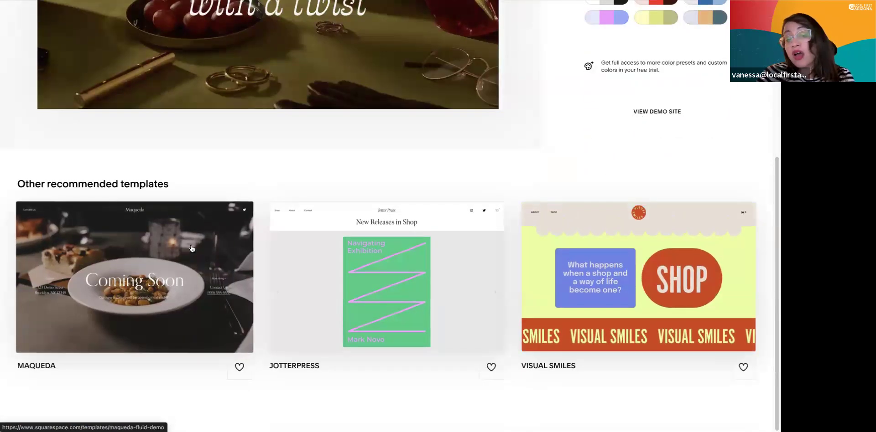
scroll(508, 232, up, 5)
click(637, 136)
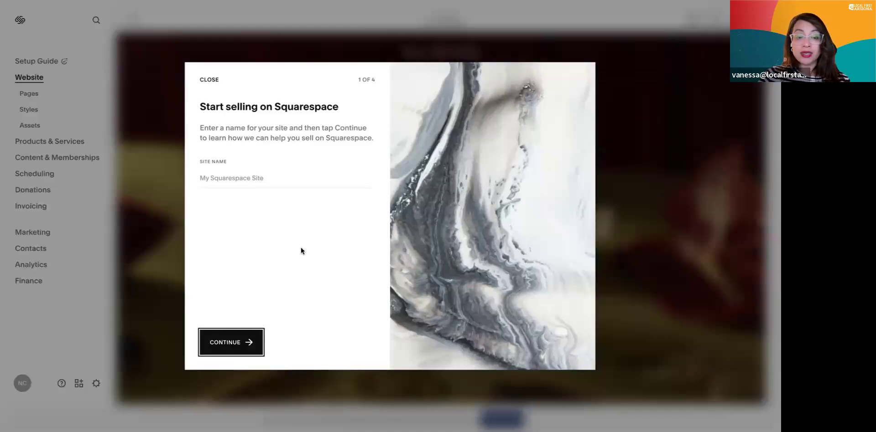
Step: Name the site FoodforYou and complete the four-part selling introduction to reach the site dashboard
click(244, 178)
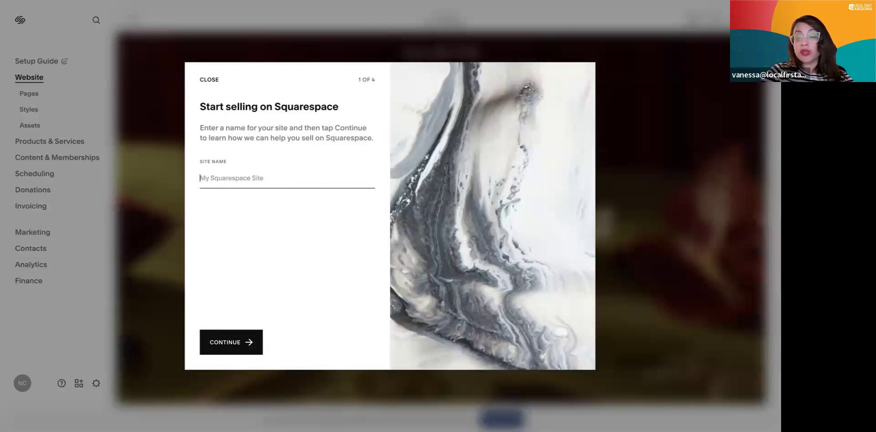
text(FoodforYour)
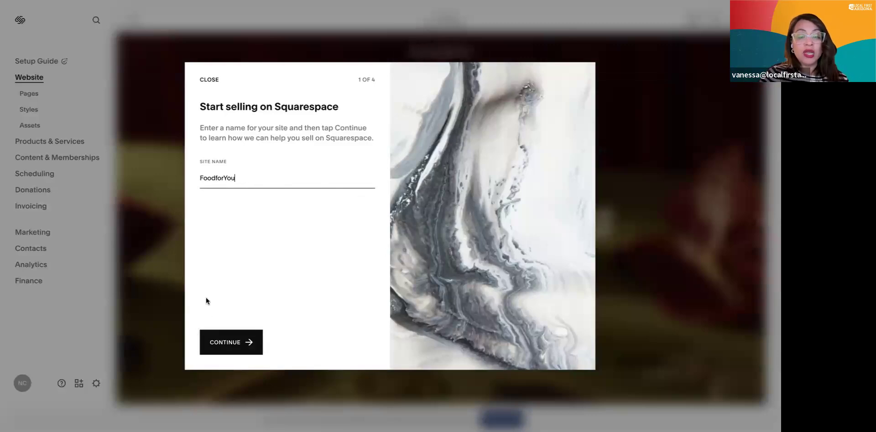
click(225, 343)
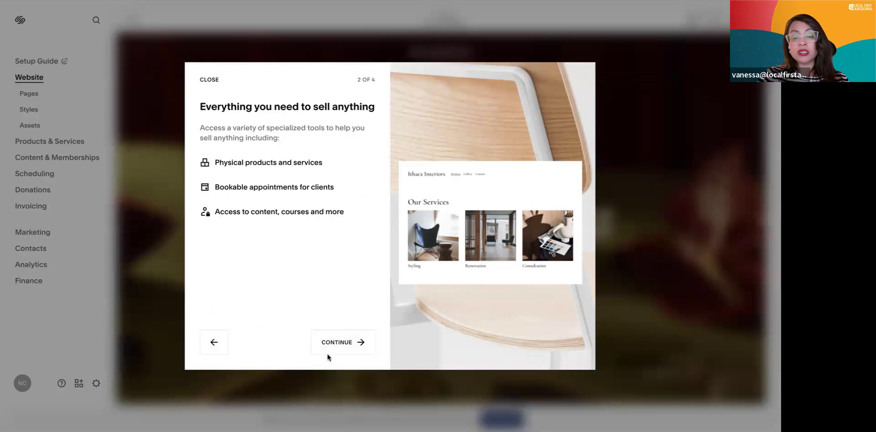
click(337, 339)
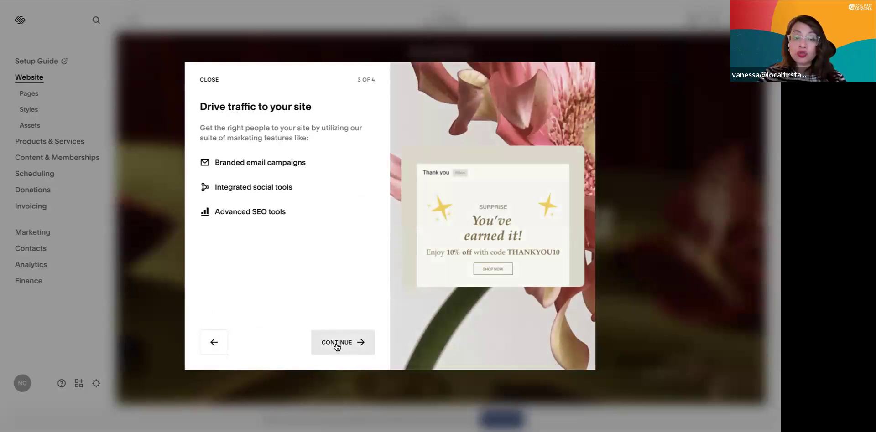
click(337, 347)
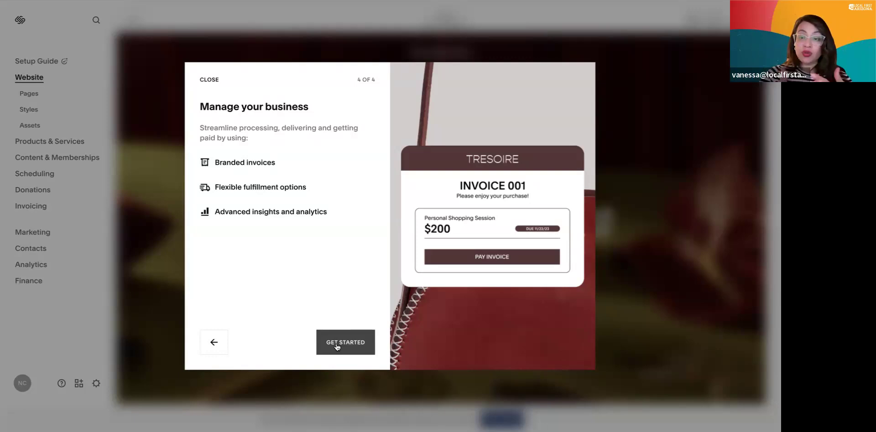
click(330, 342)
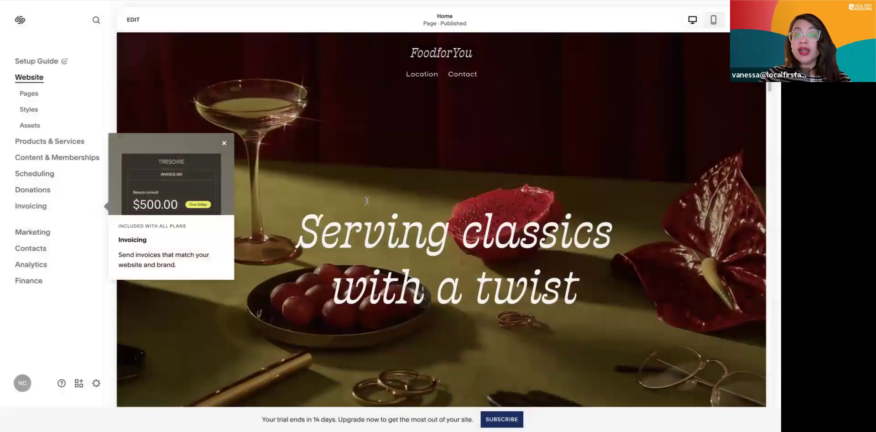
Step: Open the home page for editing and replace the hero heading with "Class Food for You", followed by an empty line
scroll(366, 201, down, 5)
scroll(393, 205, up, 5)
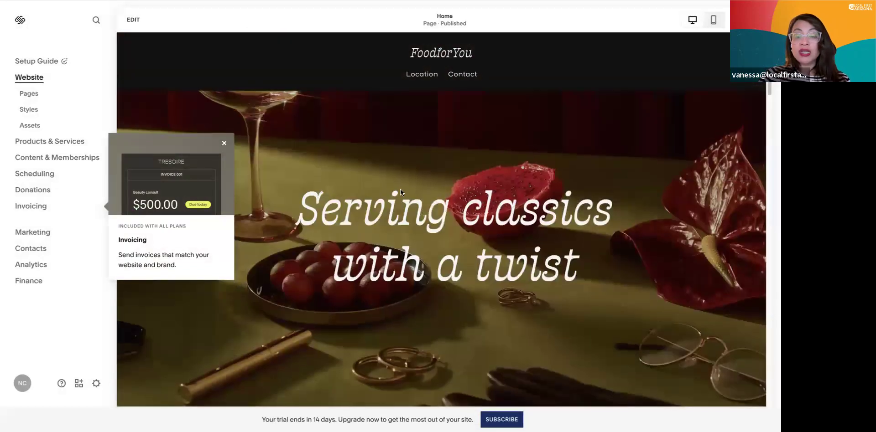
triple_click(387, 205)
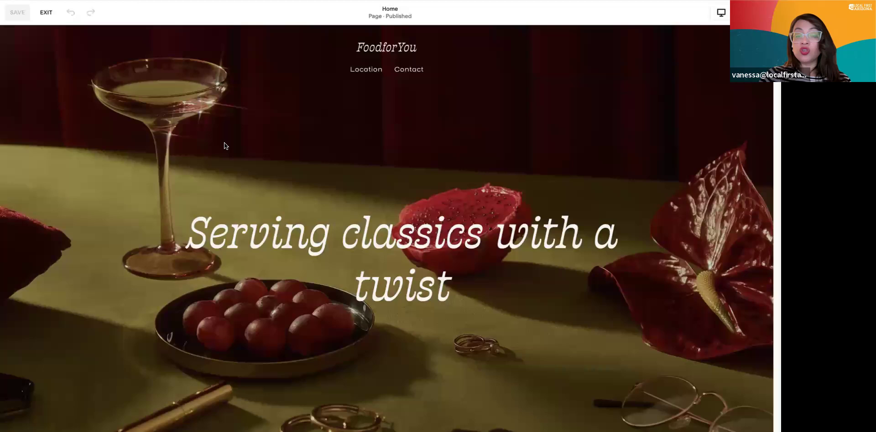
triple_click(310, 250)
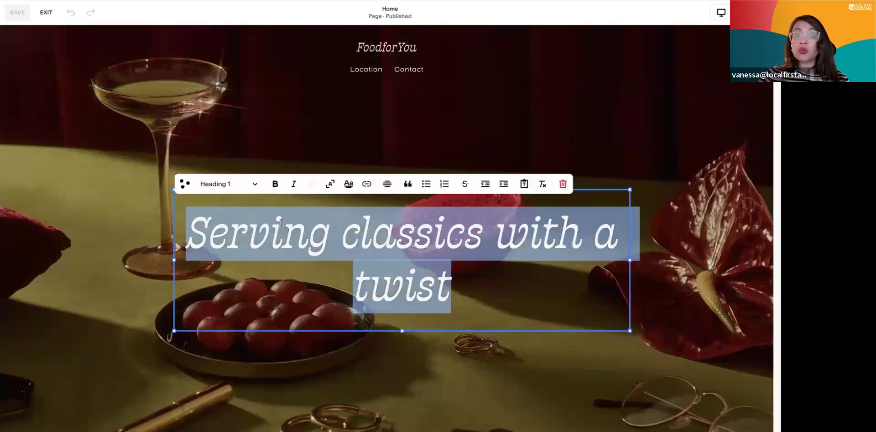
text(ClassFood fo)
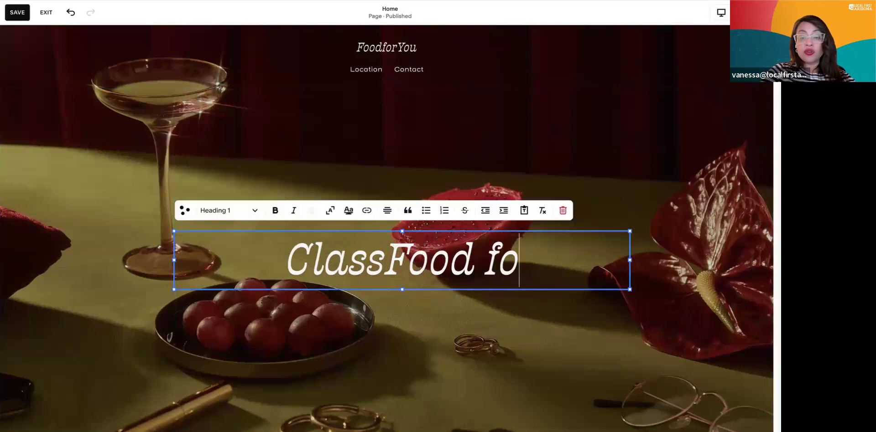
text(r Your)
key(BackSpace)
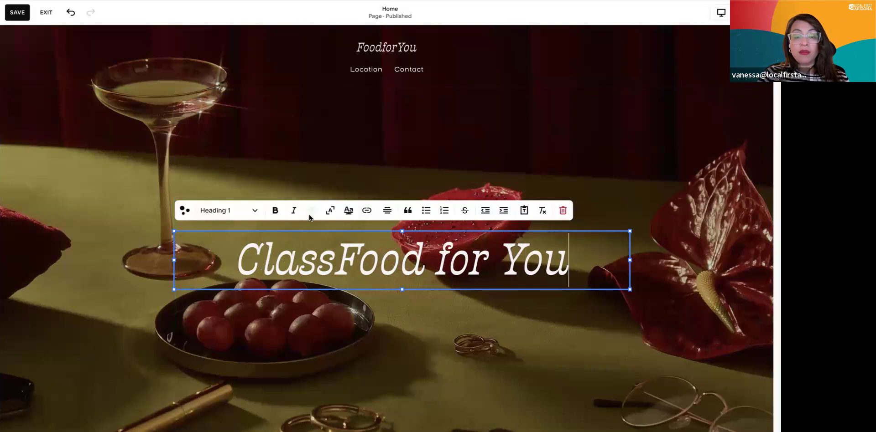
click(334, 258)
click(578, 249)
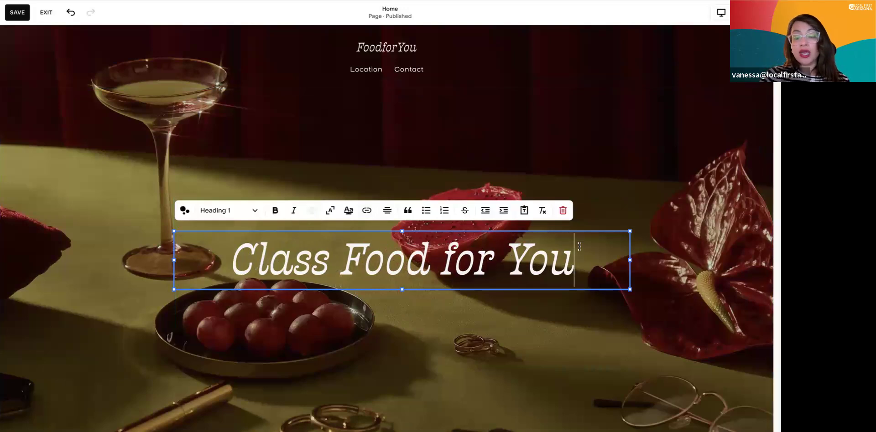
key(Return)
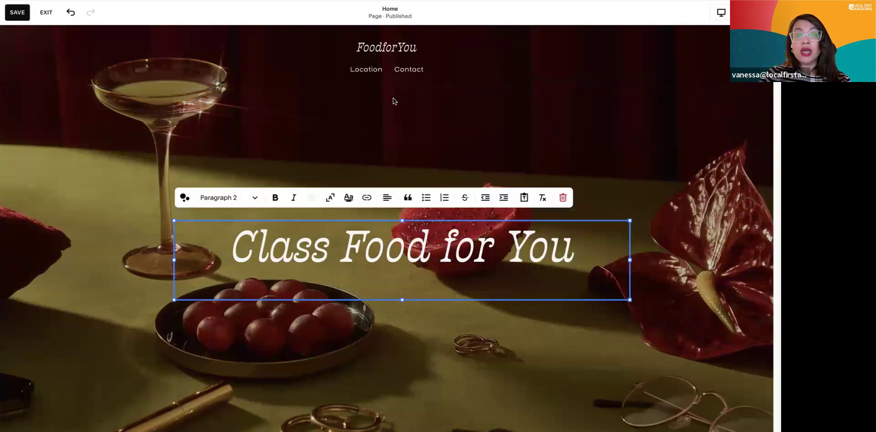
Step: Look at the site header's editing options and its navigation element, then return to the page content
click(369, 56)
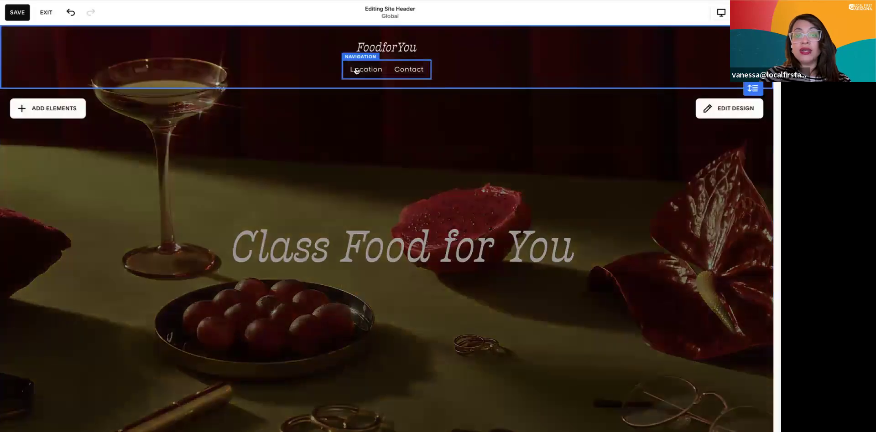
click(367, 76)
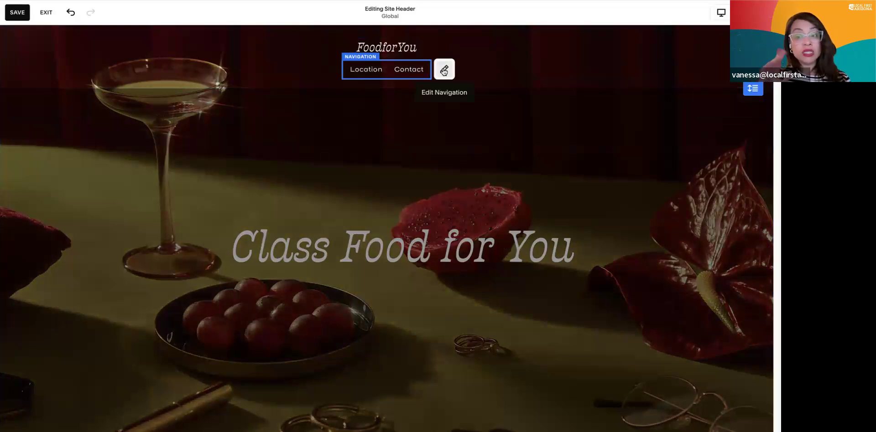
click(420, 289)
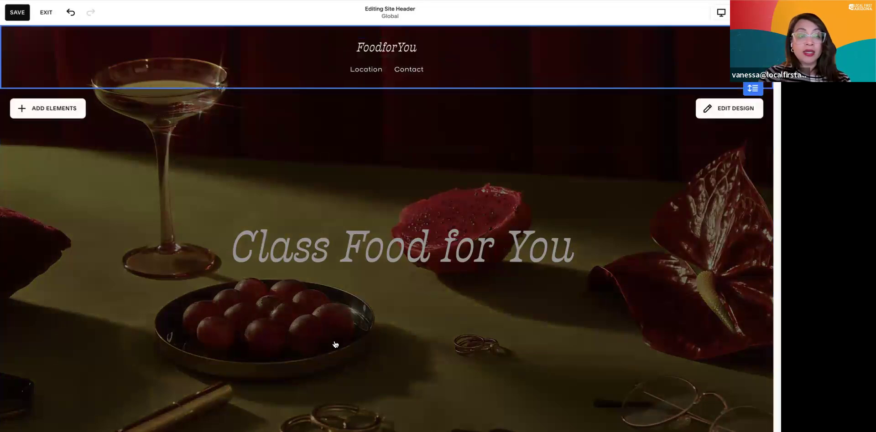
click(335, 345)
Step: Look at the editing options for the cocktail bar section's heading and oval image, including the image's content settings
scroll(335, 319, down, 2)
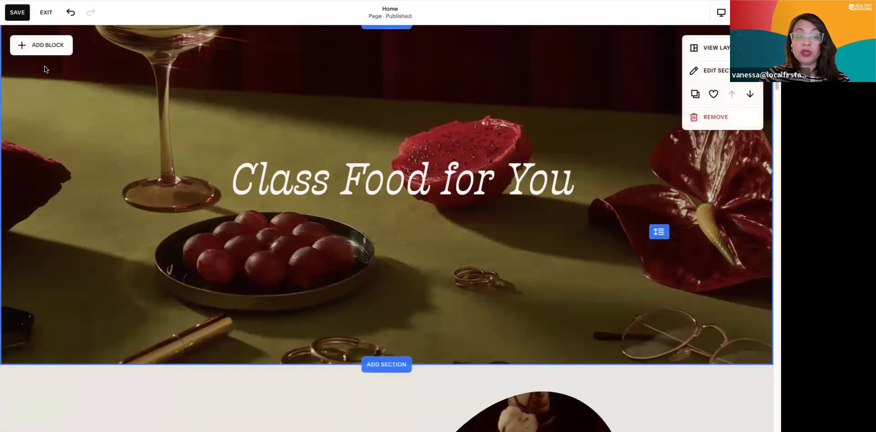
scroll(392, 119, down, 5)
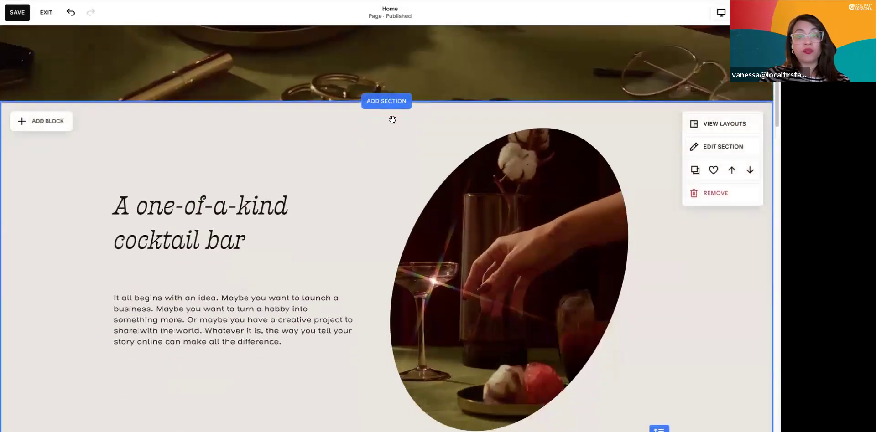
click(229, 189)
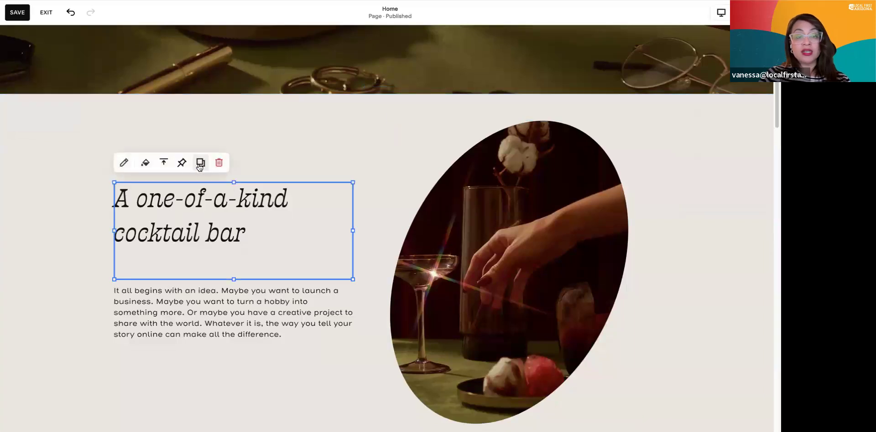
click(560, 201)
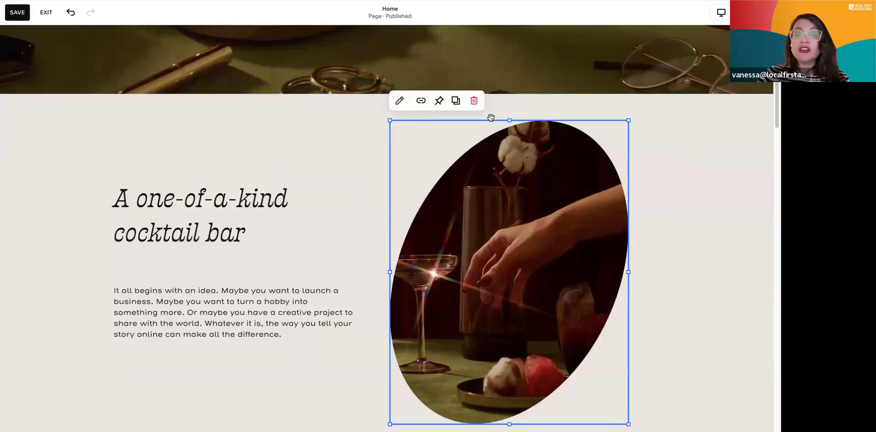
click(399, 101)
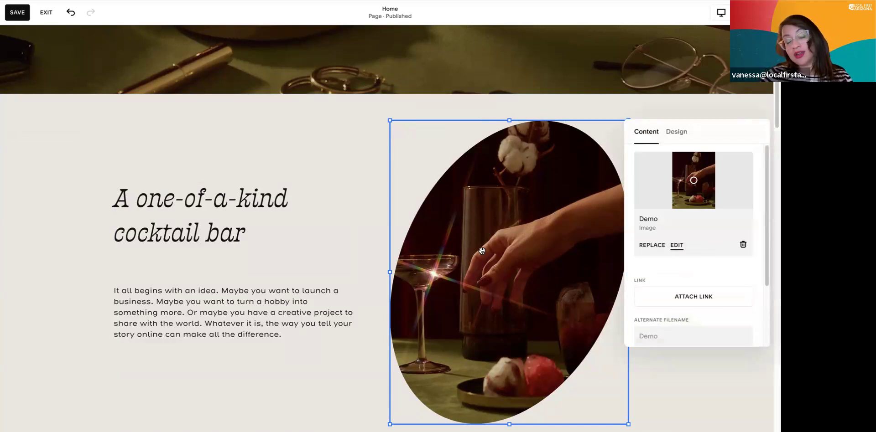
Step: Review the remaining home page sections and check the page in mobile view before returning to desktop view
scroll(333, 279, down, 15)
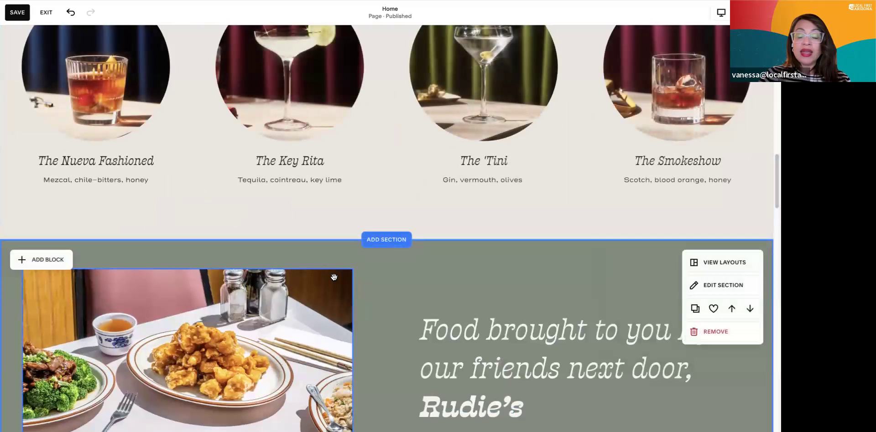
scroll(334, 277, down, 12)
scroll(334, 277, down, 10)
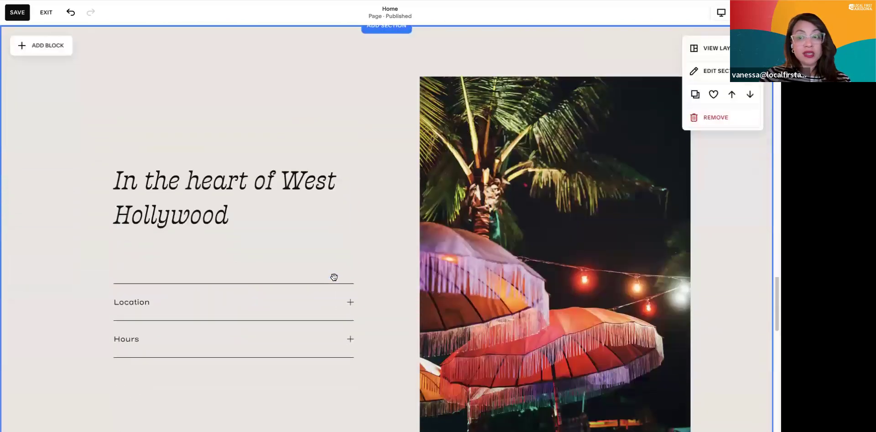
scroll(334, 276, down, 10)
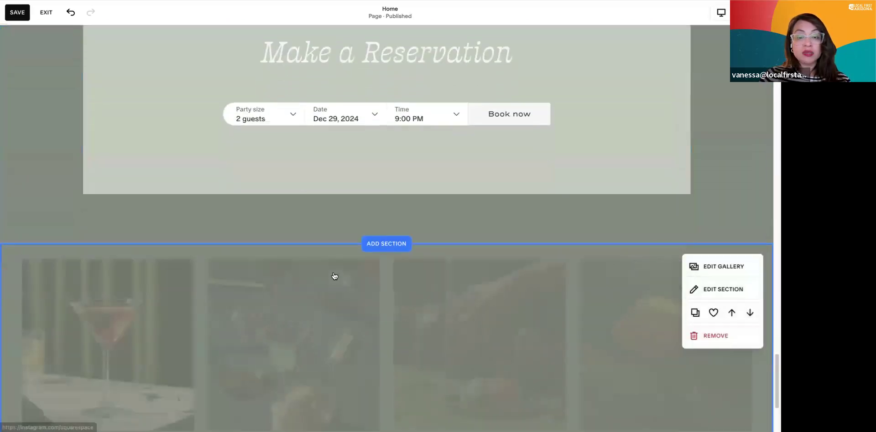
scroll(334, 273, up, 15)
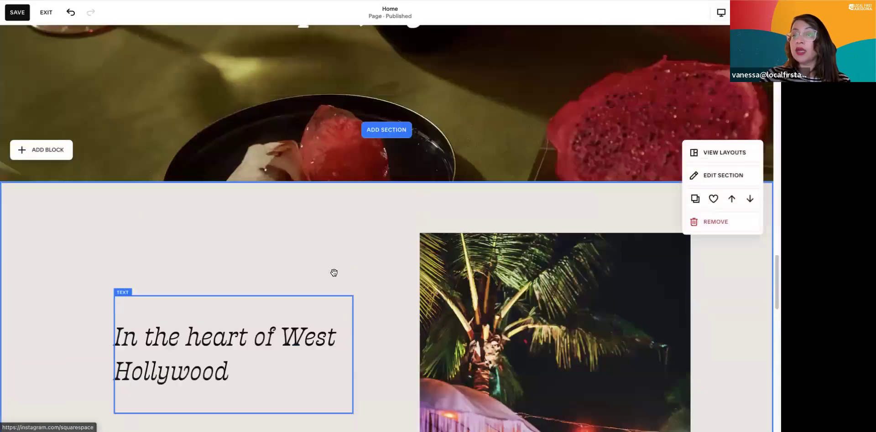
click(721, 13)
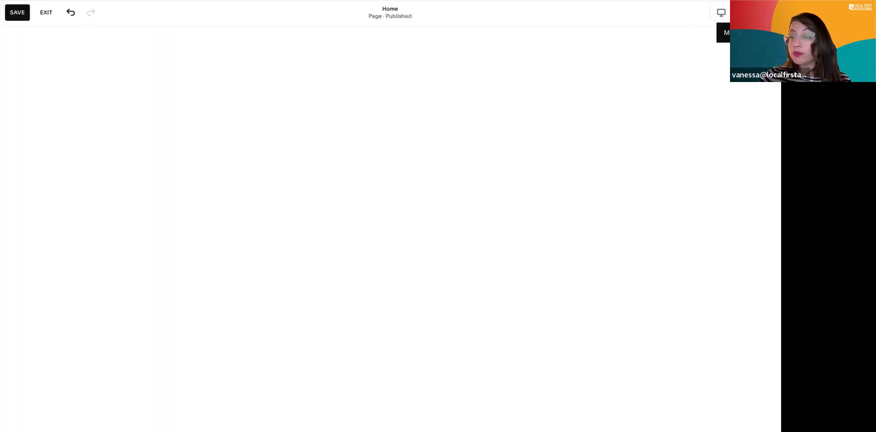
click(720, 14)
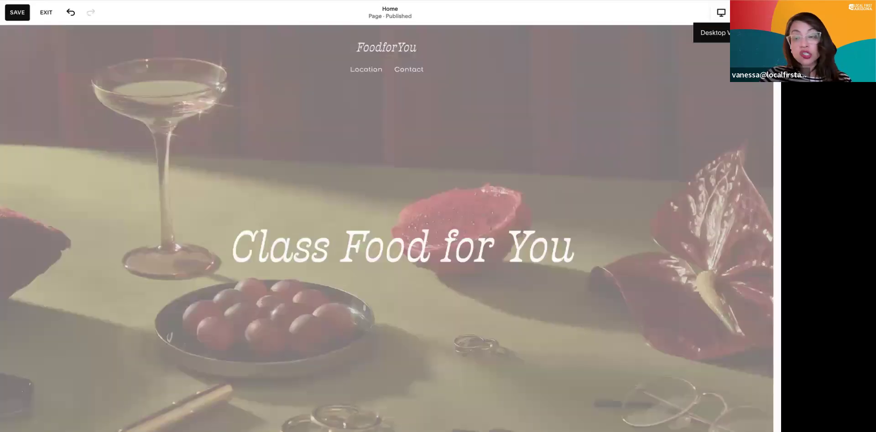
Step: Try the green recommended color palette in the site styles, then apply the yellow, red-orange, magenta and black one
click(766, 13)
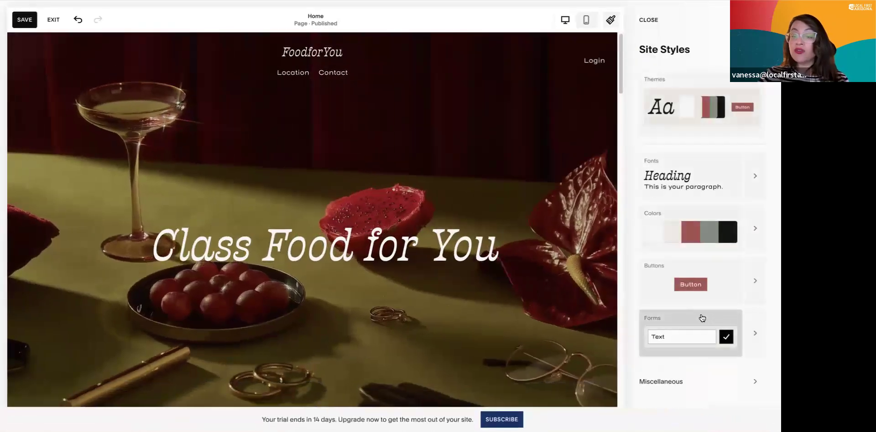
click(669, 234)
click(589, 231)
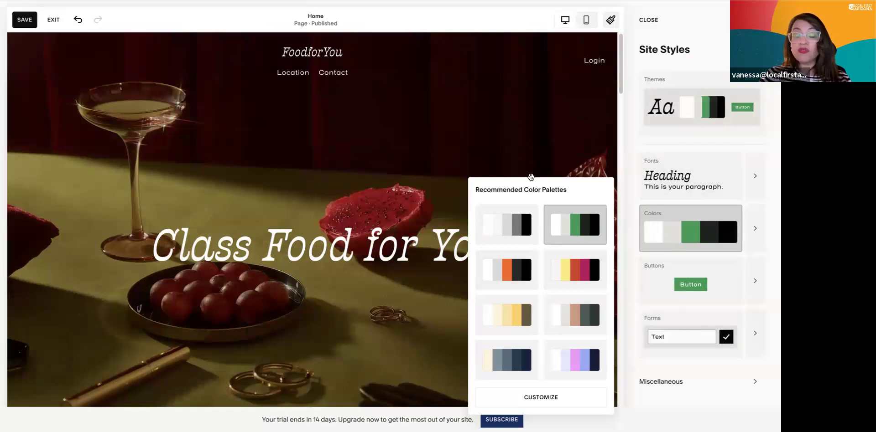
click(564, 269)
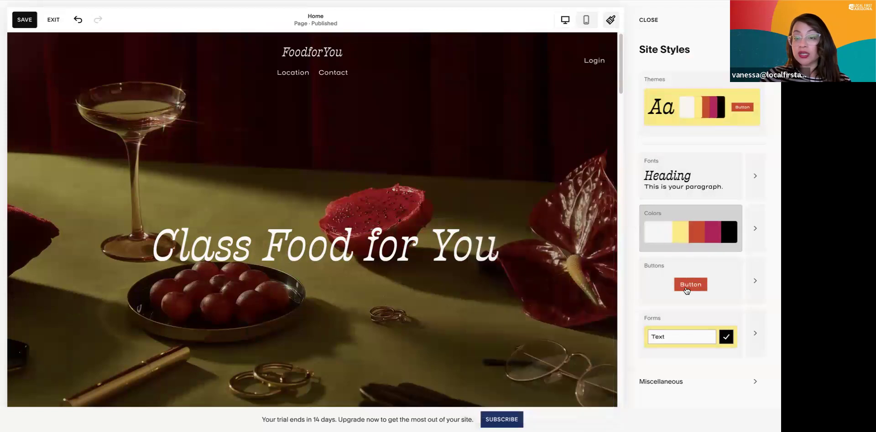
Step: View the detailed section color themes, save the site changes and exit the page editor
click(755, 228)
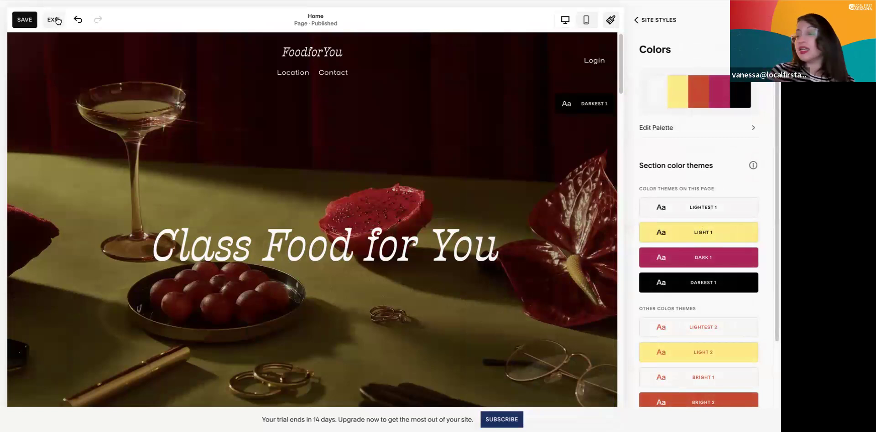
click(24, 19)
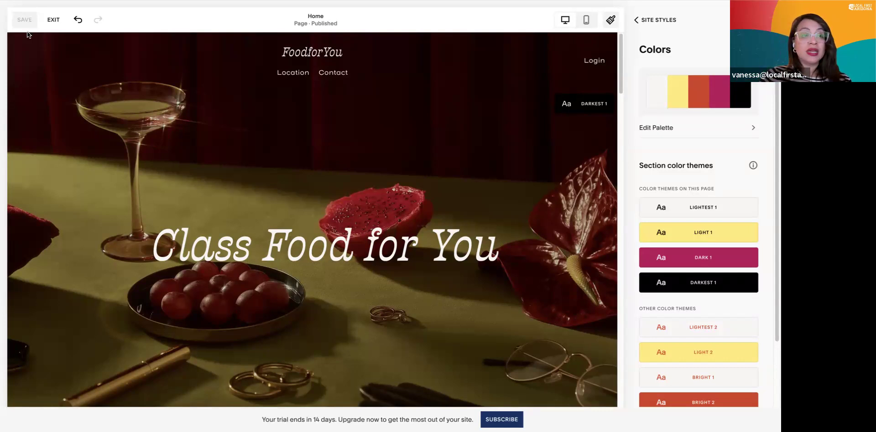
click(49, 19)
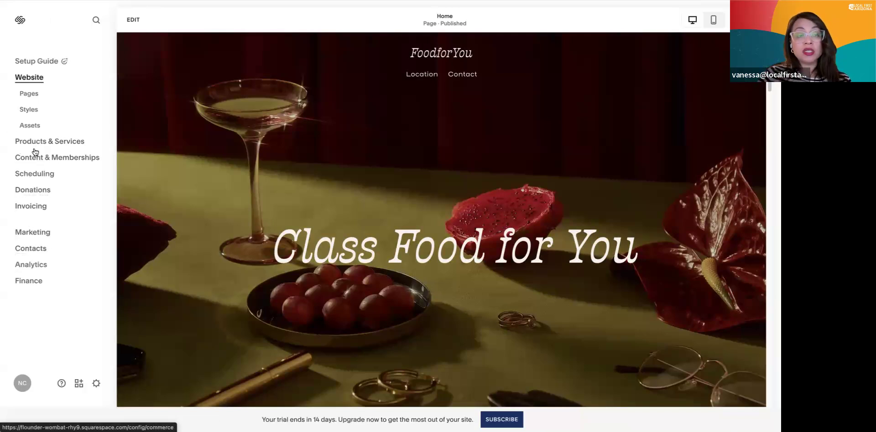
Step: Review the site's marketing options, including audience growth, email layouts, brand-boosting tools and marketing resources
click(40, 235)
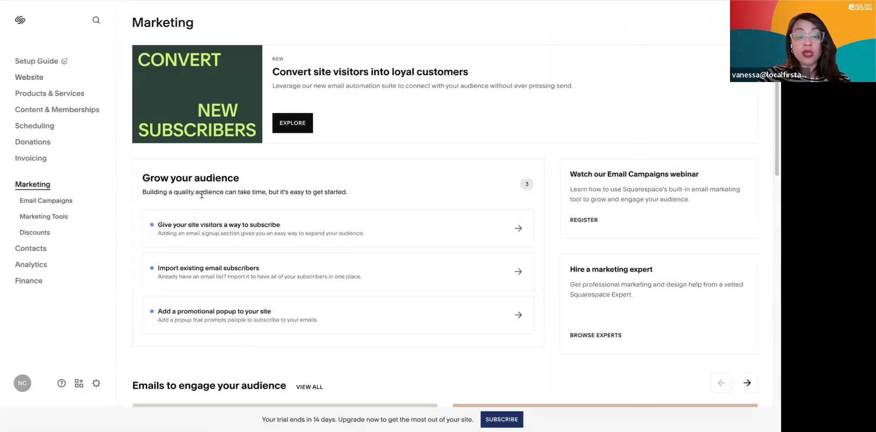
scroll(200, 191, down, 3)
scroll(208, 181, down, 7)
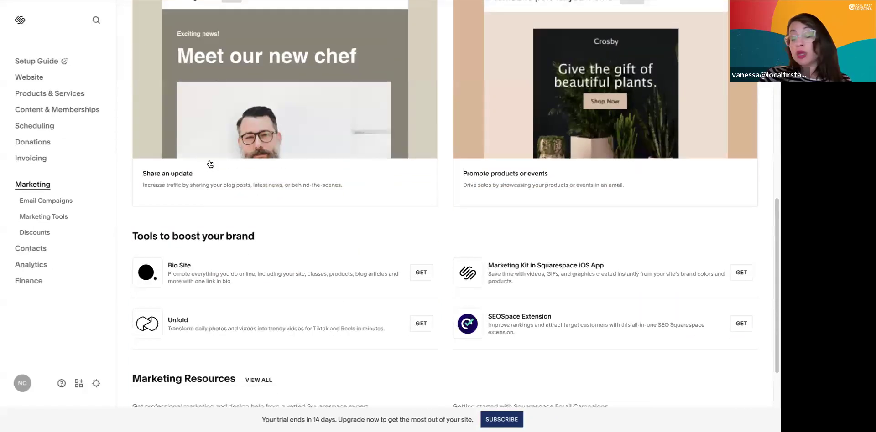
scroll(210, 164, down, 2)
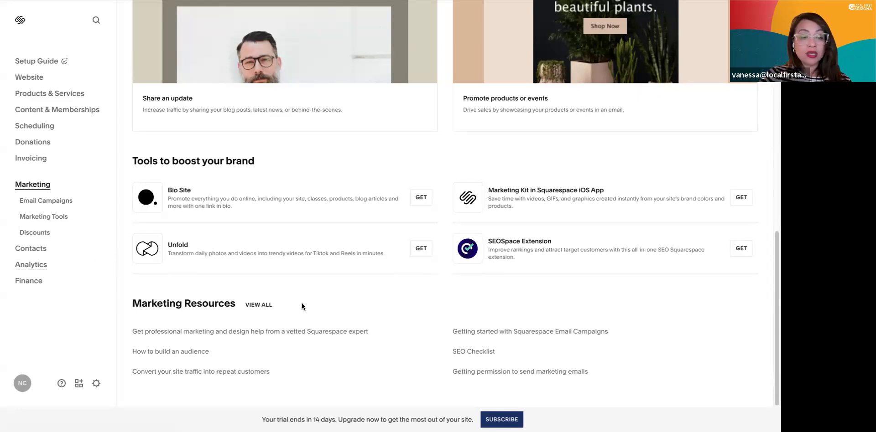
Step: View the site availability settings and compare the prices and features of the upgrade plans for publishing
click(96, 384)
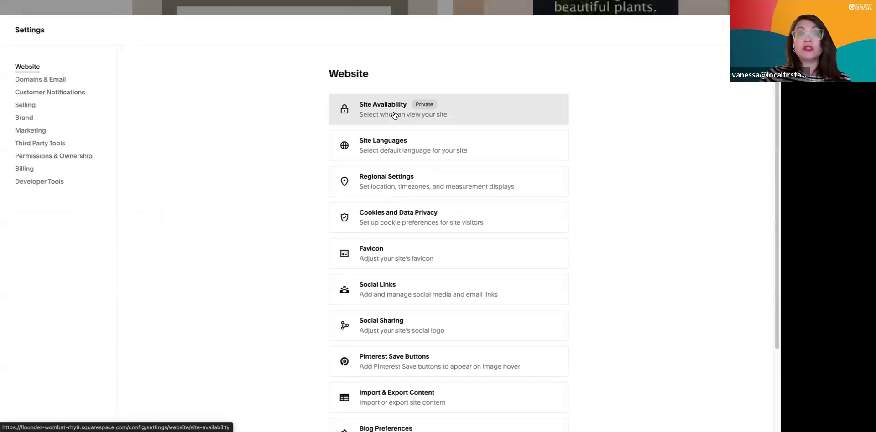
click(438, 111)
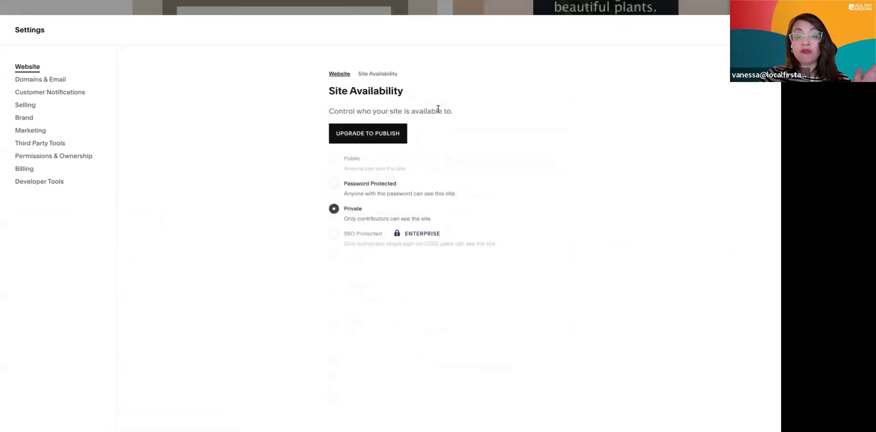
click(382, 133)
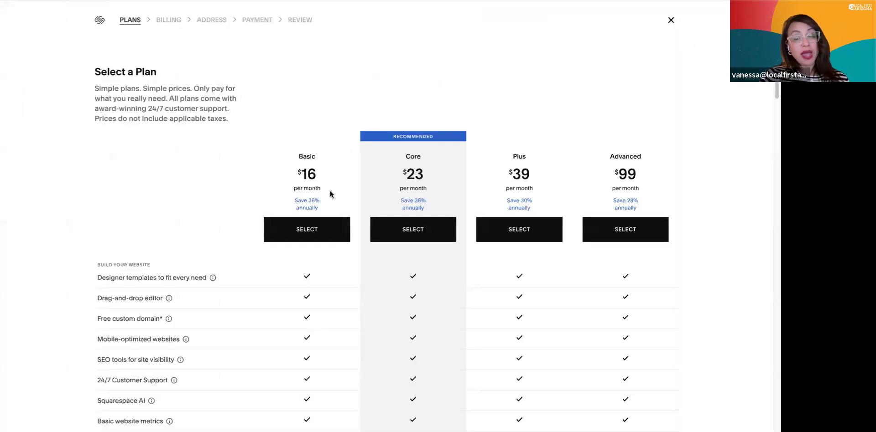
scroll(262, 351, down, 2)
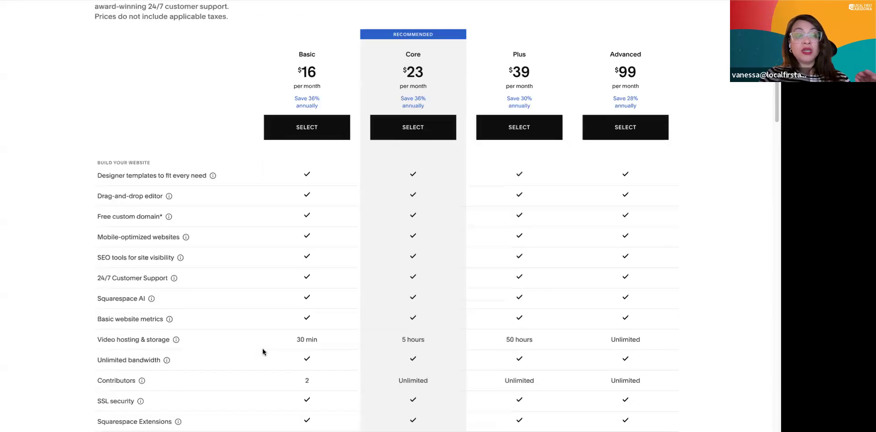
scroll(262, 352, down, 2)
scroll(262, 352, up, 4)
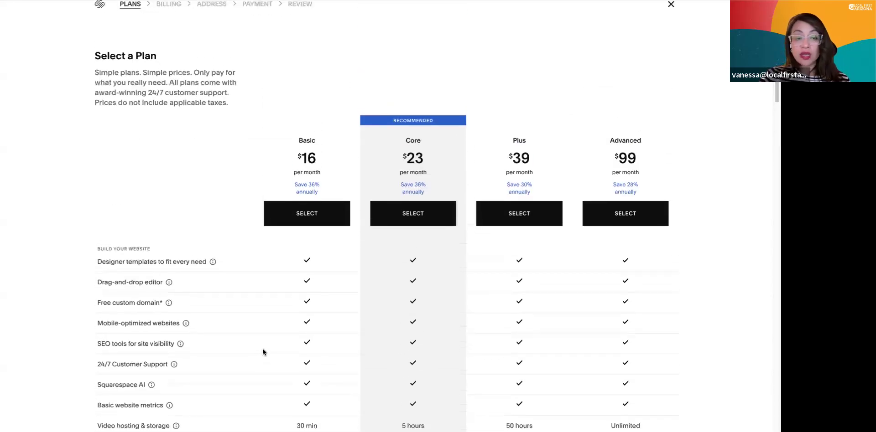
Step: Leave the plan comparison and view the domain settings, including the option to use a domain already owned
scroll(263, 351, up, 1)
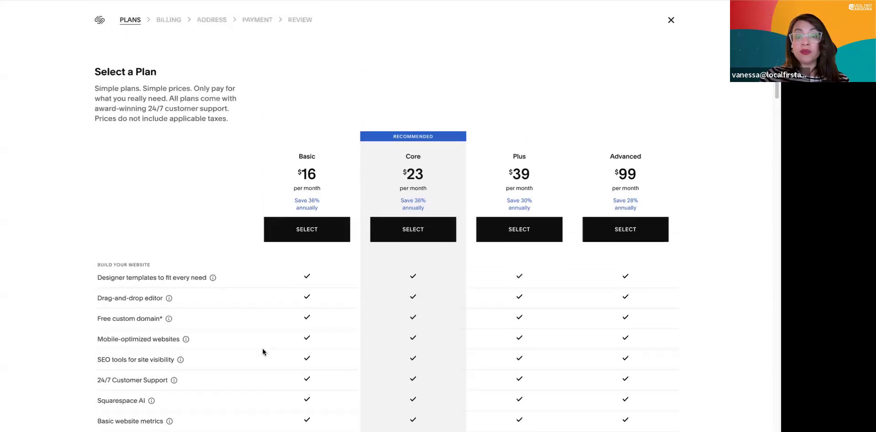
click(671, 21)
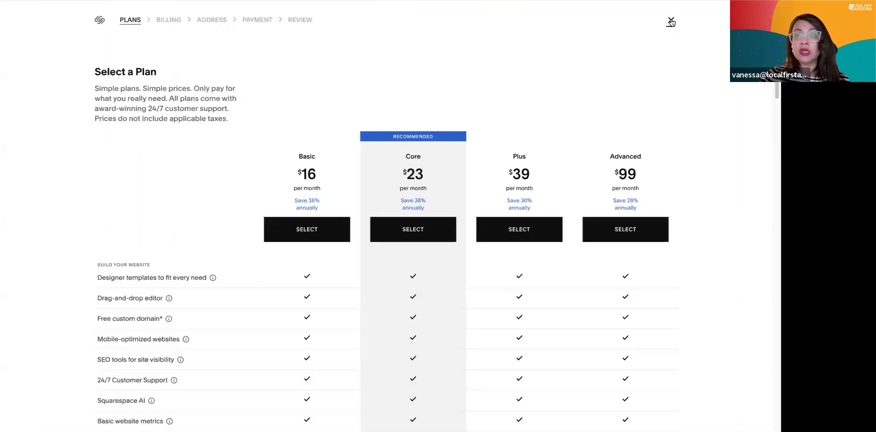
click(674, 20)
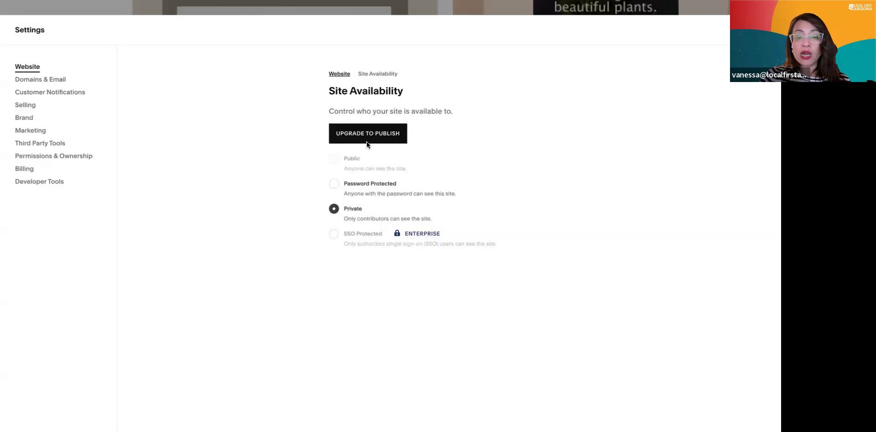
click(45, 79)
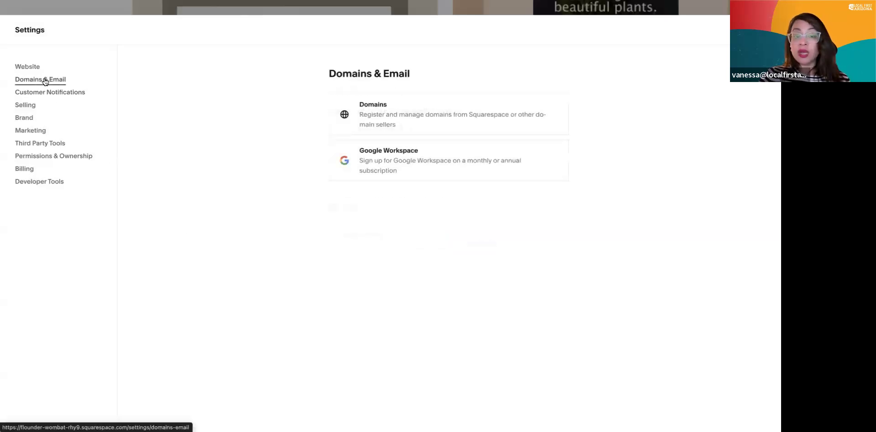
click(384, 120)
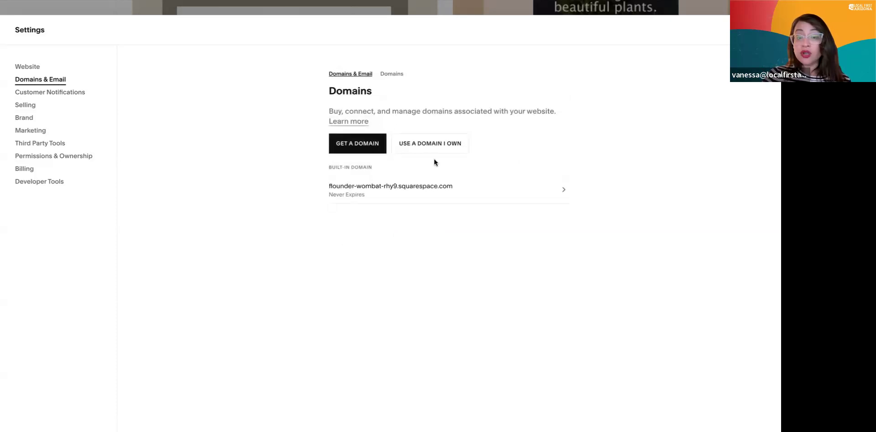
click(425, 144)
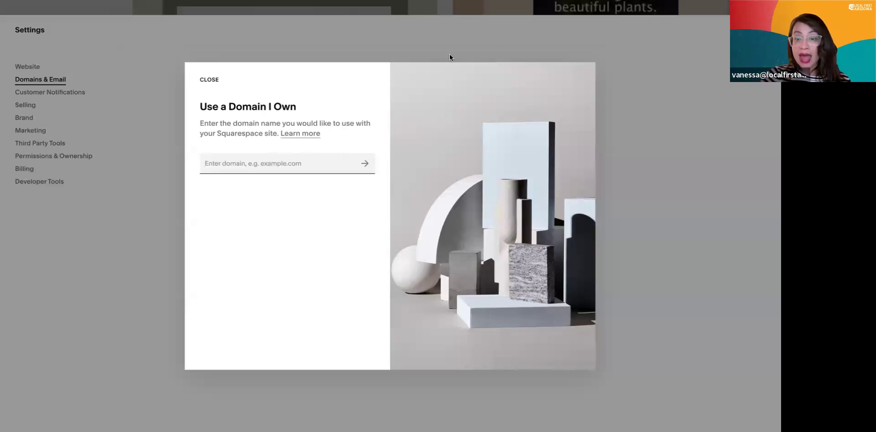
click(103, 172)
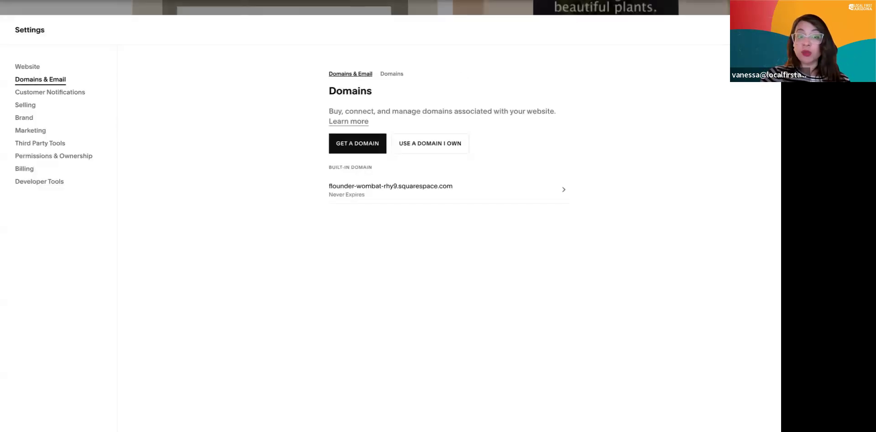
Step: Switch to the slide presentation and show the Step-by-Step Guide To Squarespace slide
key(ctrl+shift+Tab)
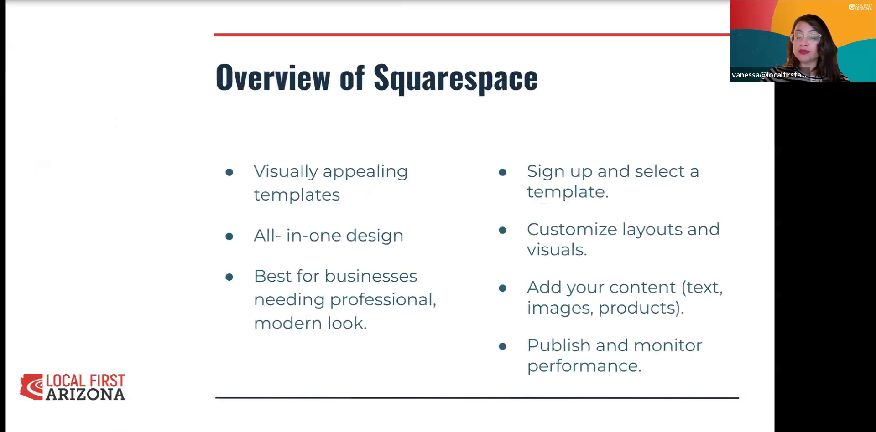
click(642, 209)
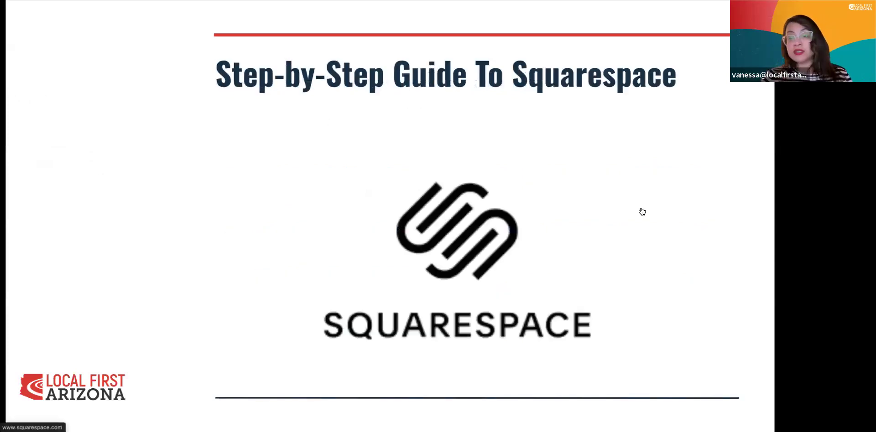
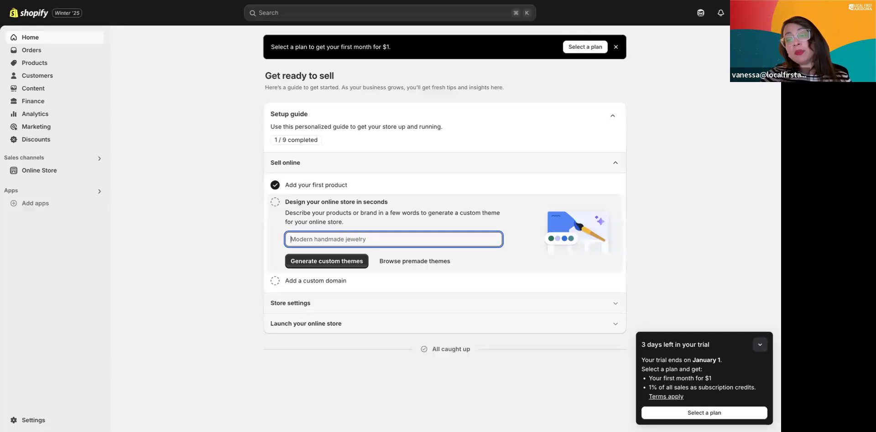
Step: Compare the Shopify plans and review the subscription costs of the Shopify and Basic plans
click(700, 412)
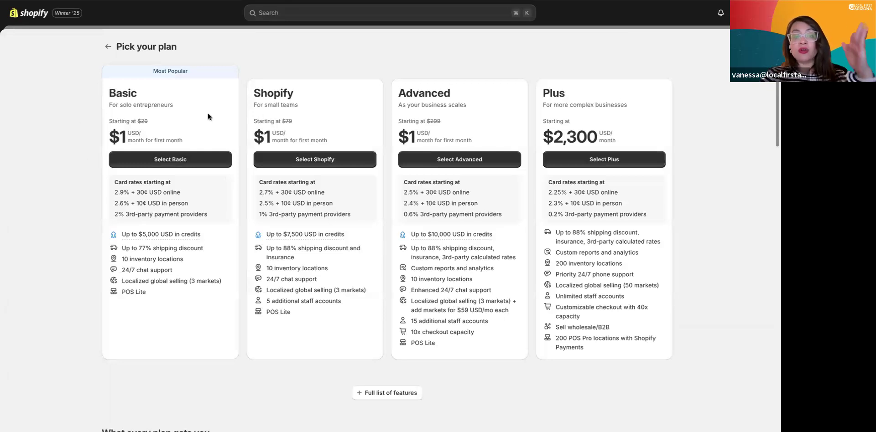
click(306, 159)
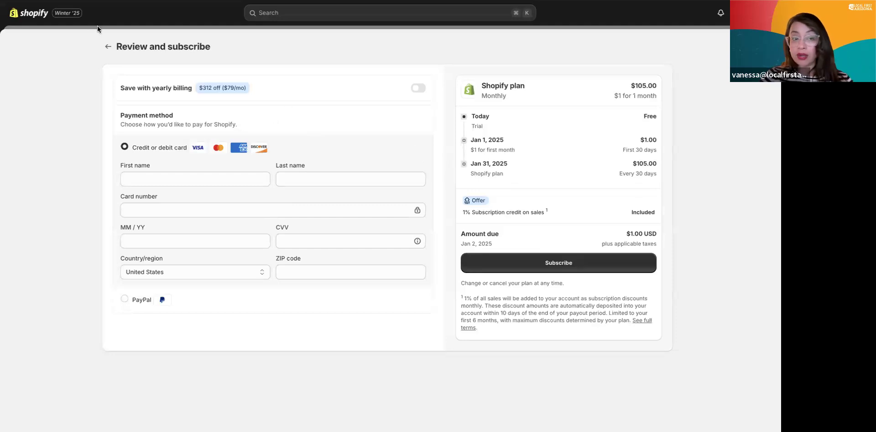
click(109, 47)
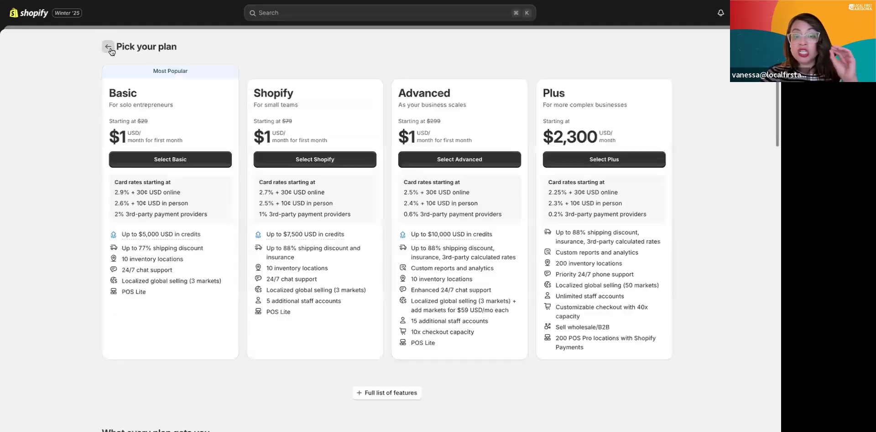
click(149, 155)
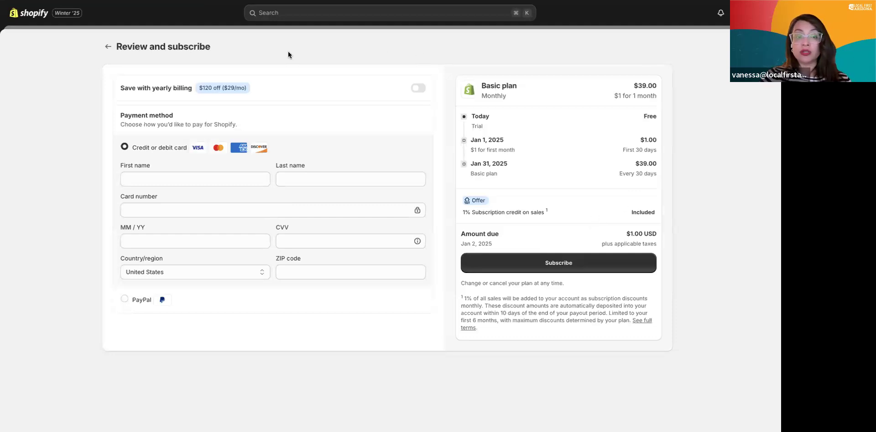
click(107, 48)
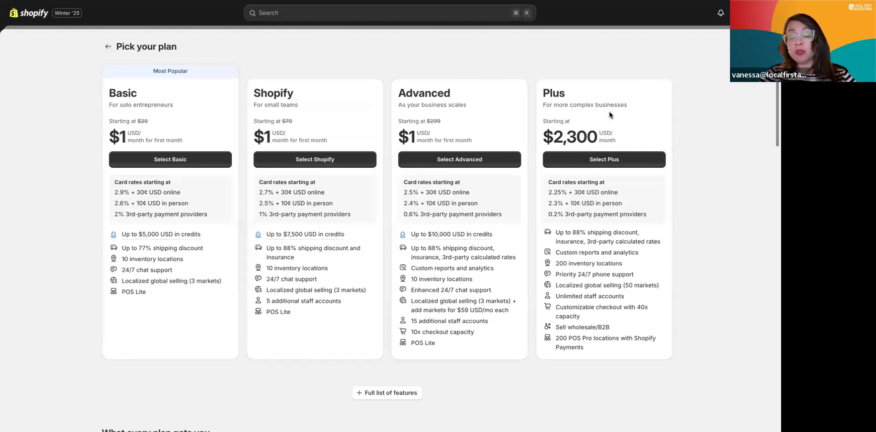
Step: Leave the plan selection, view the general store settings and return to the store's home page
click(108, 46)
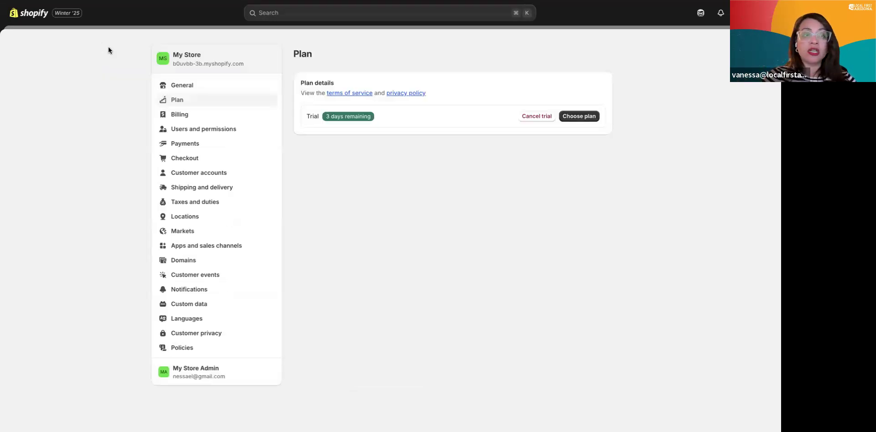
click(170, 90)
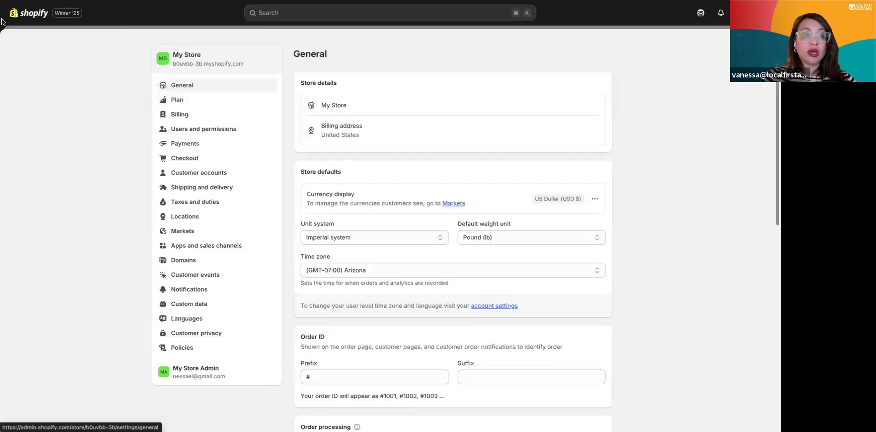
key(alt+Left)
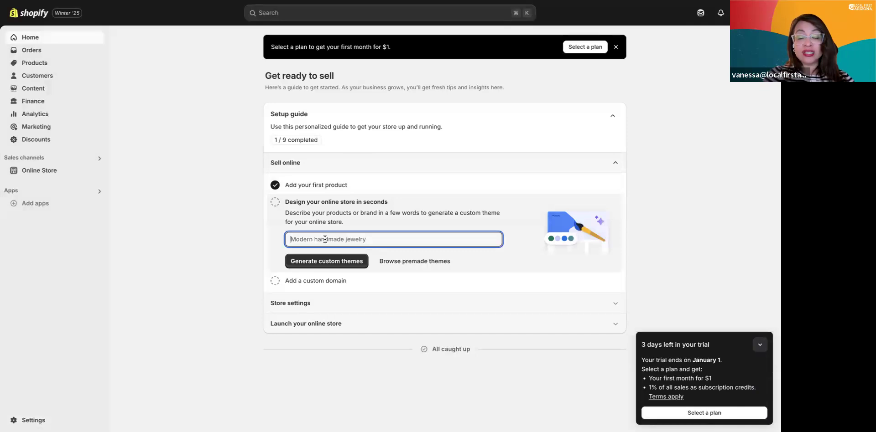
Step: Generate custom store themes from the description "Tshirt for Women"
text(Tshirt )
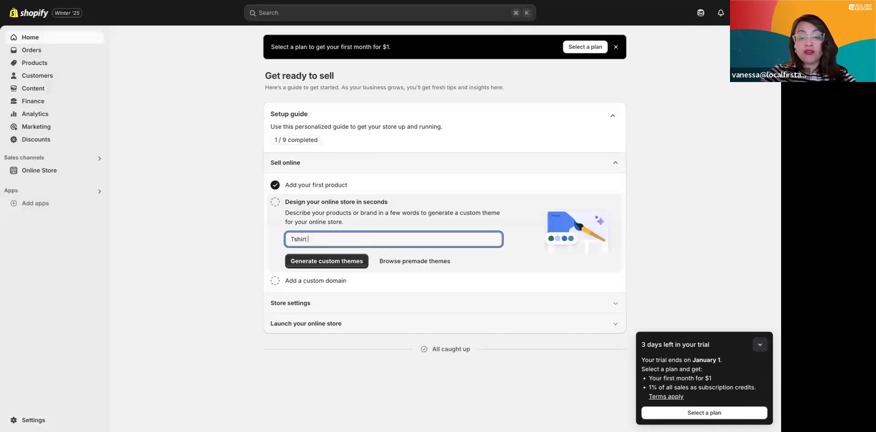
text(for Woem)
text(en)
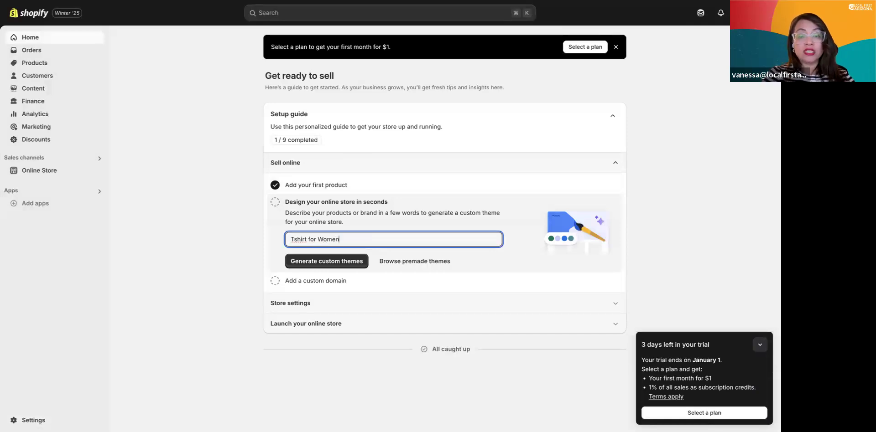
click(340, 261)
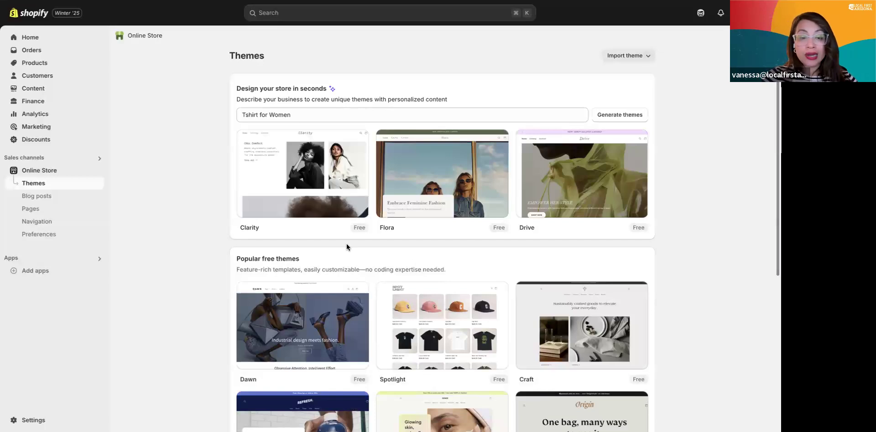
Step: Preview the Clarity theme's demo with its Catalog and Contact pages, close it and browse the popular free themes
scroll(347, 247, down, 1)
mouse_move(467, 172)
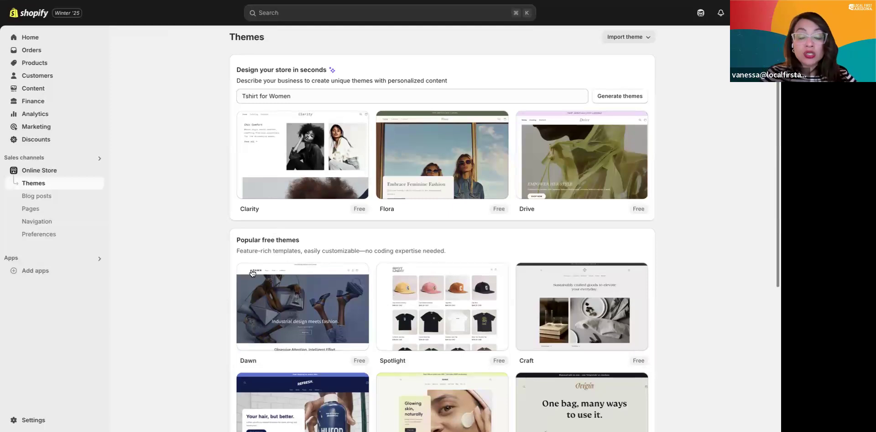
mouse_move(297, 168)
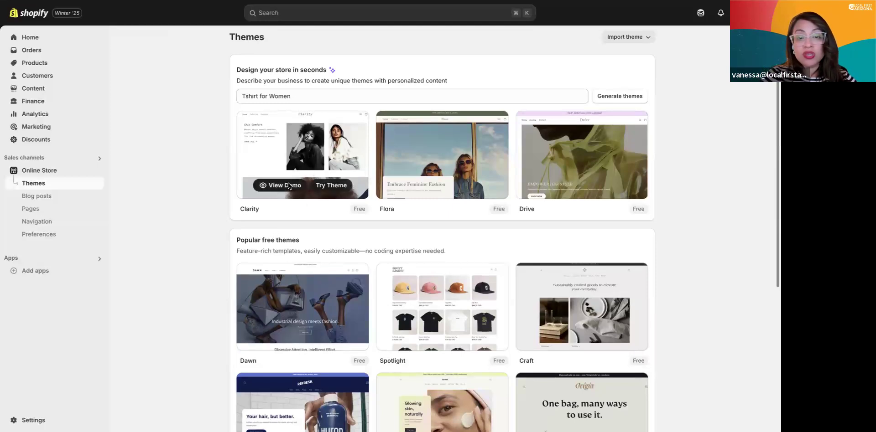
click(288, 185)
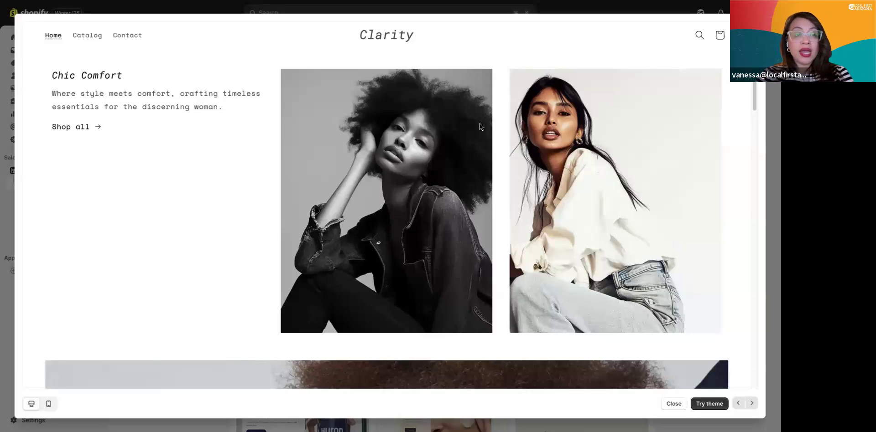
scroll(480, 123, down, 8)
scroll(480, 124, up, 8)
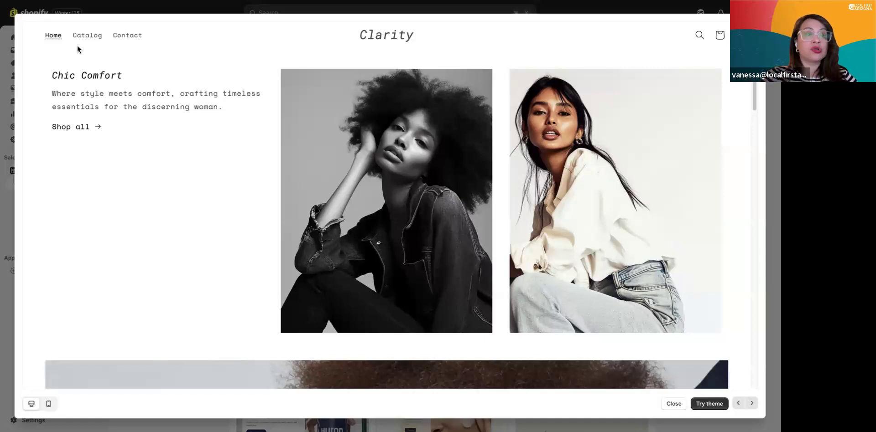
click(87, 35)
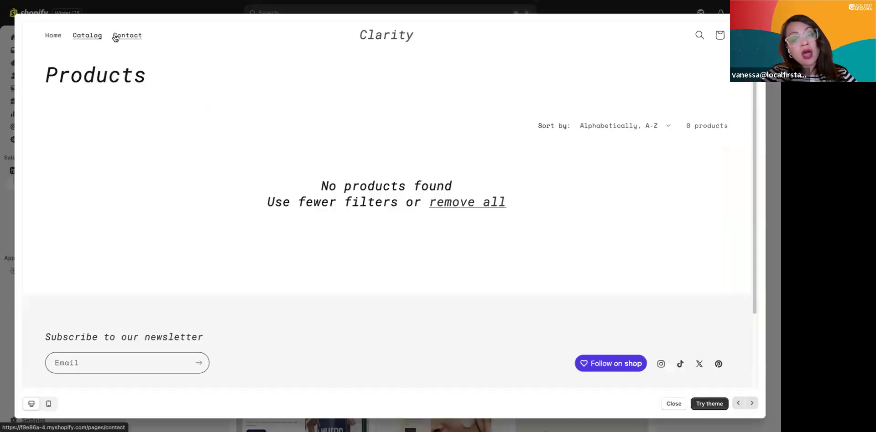
click(115, 37)
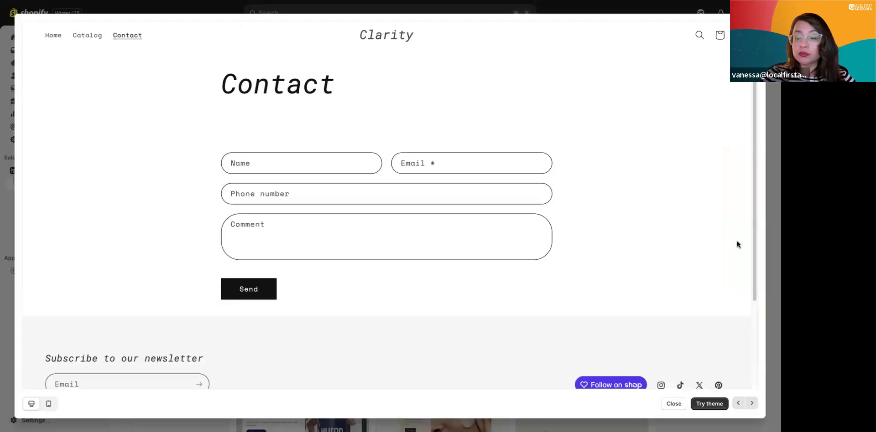
click(670, 405)
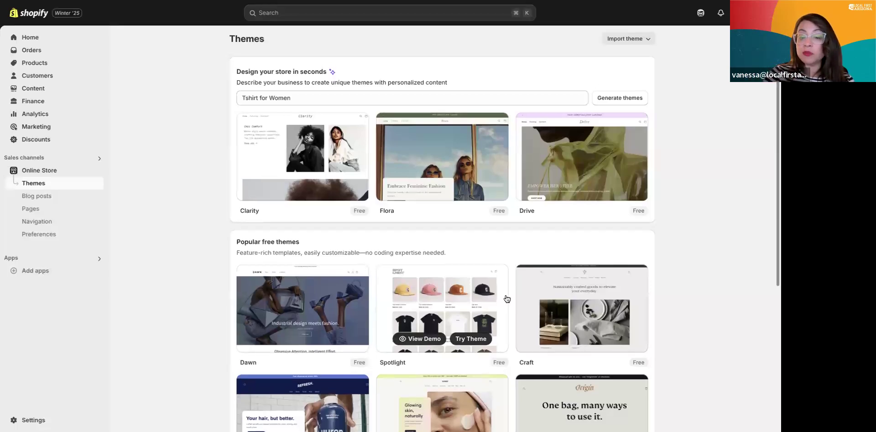
scroll(507, 299, down, 5)
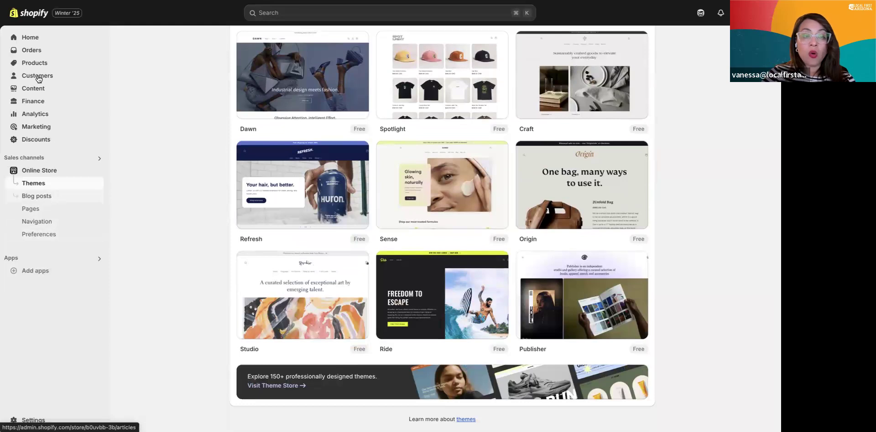
Step: Return to the home page's setup guide and start a new product from the first-product task
click(32, 38)
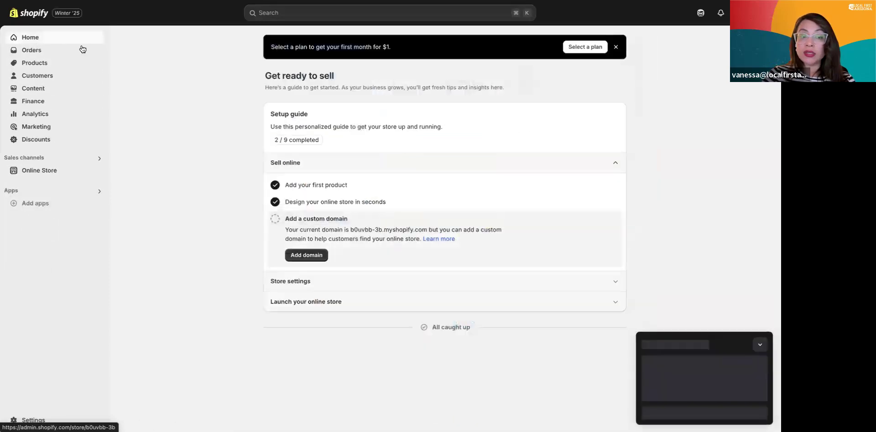
click(293, 145)
click(294, 144)
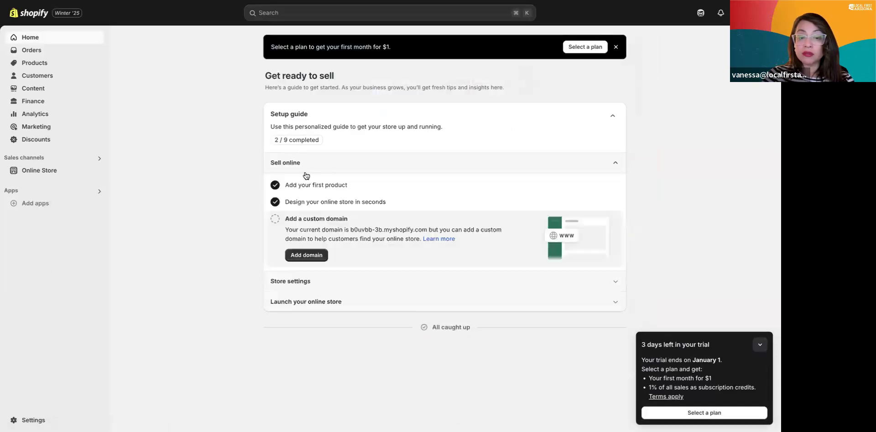
click(314, 185)
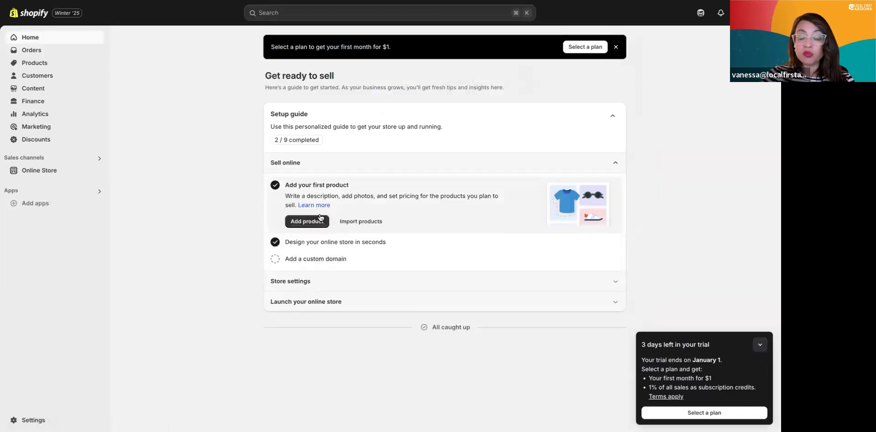
click(302, 221)
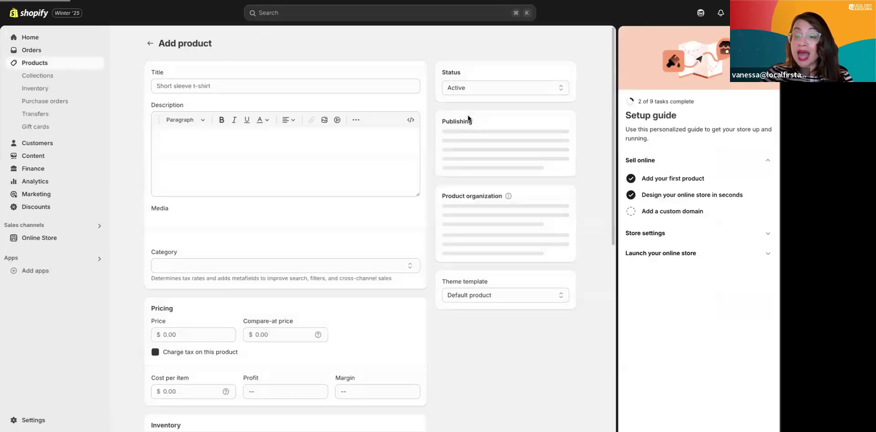
Step: Title the new product "Short Sleeve Tshirt" and give it the description "Hello kitty tshirt for women"
click(225, 85)
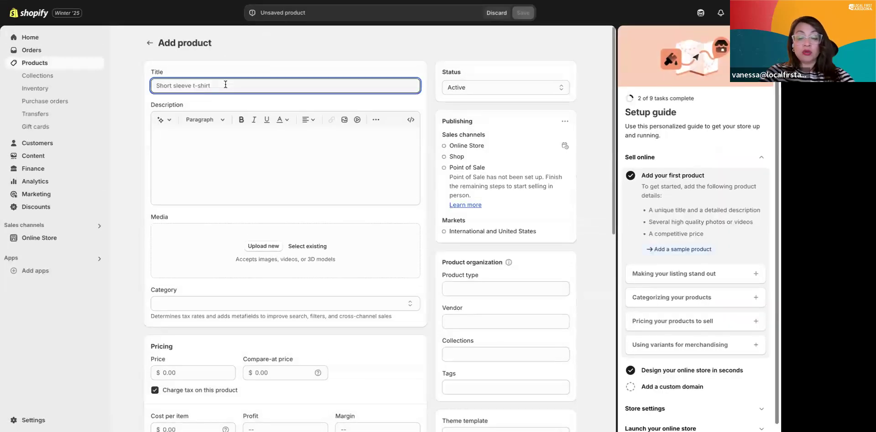
text(Short )
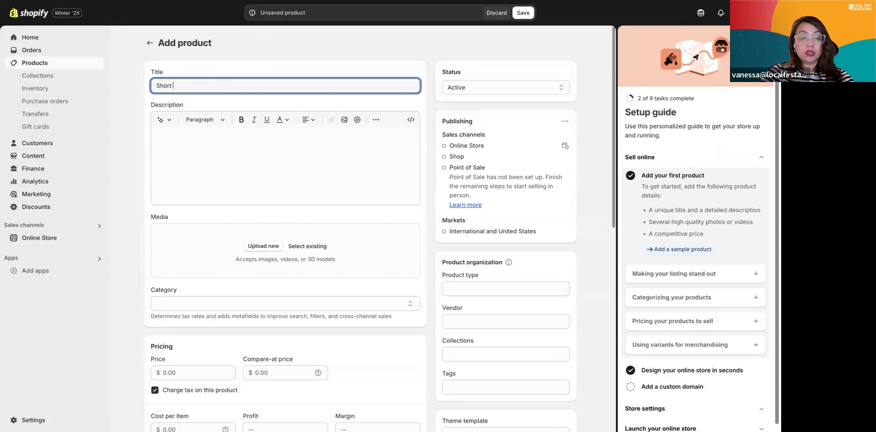
text(Sleeve Tshirt)
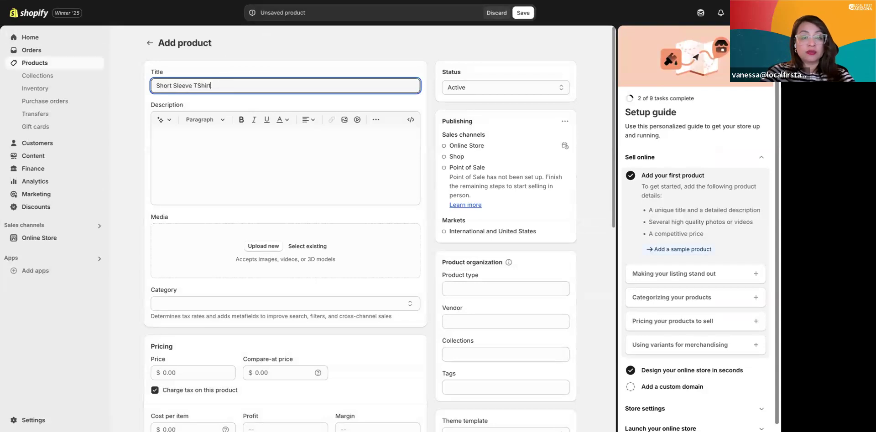
click(210, 155)
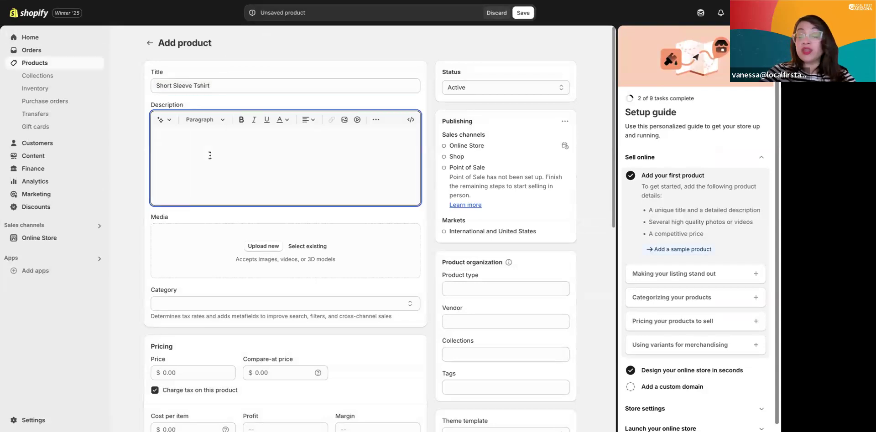
text(Hello kit)
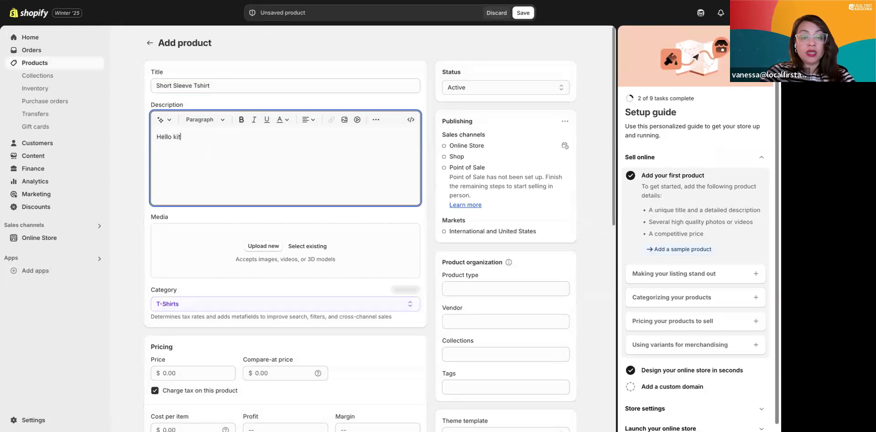
text(ty tshirt for women)
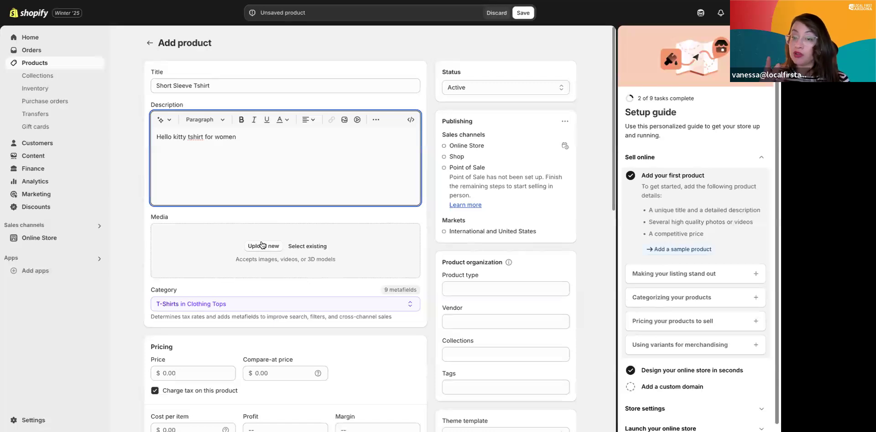
Step: Set the new product's price to $11.00, leaving the compare-at price empty
scroll(220, 273, down, 3)
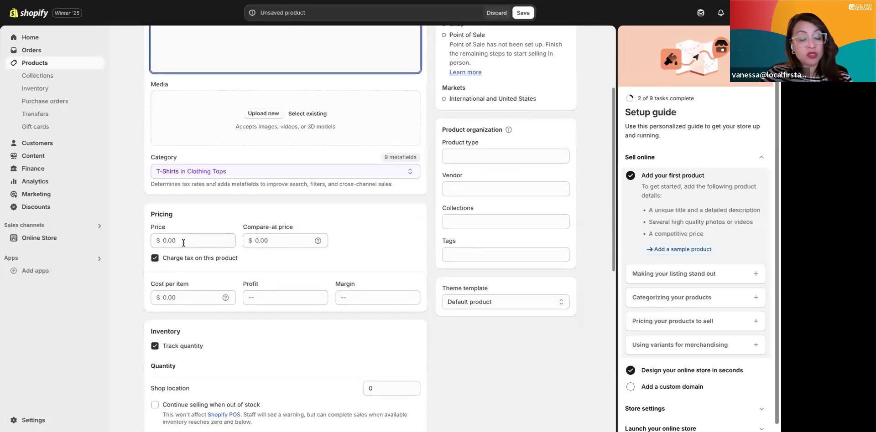
scroll(184, 243, down, 2)
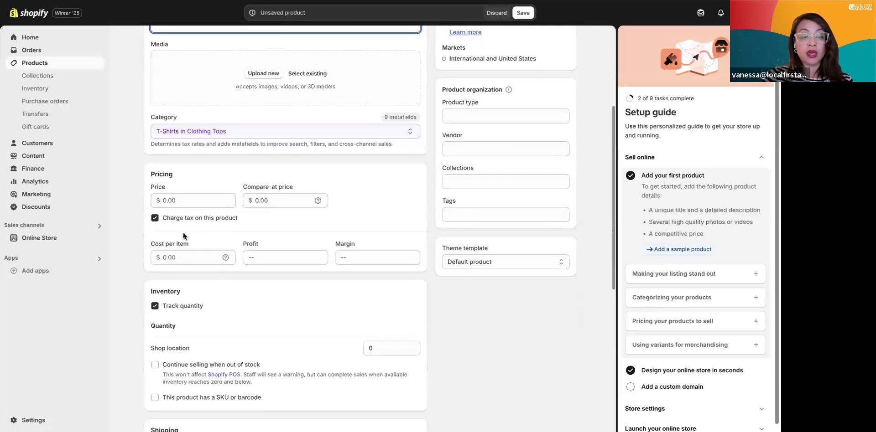
click(223, 165)
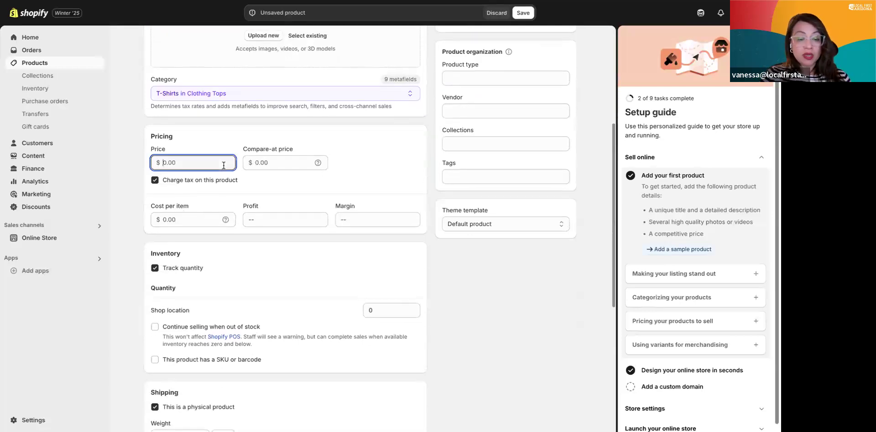
text(11)
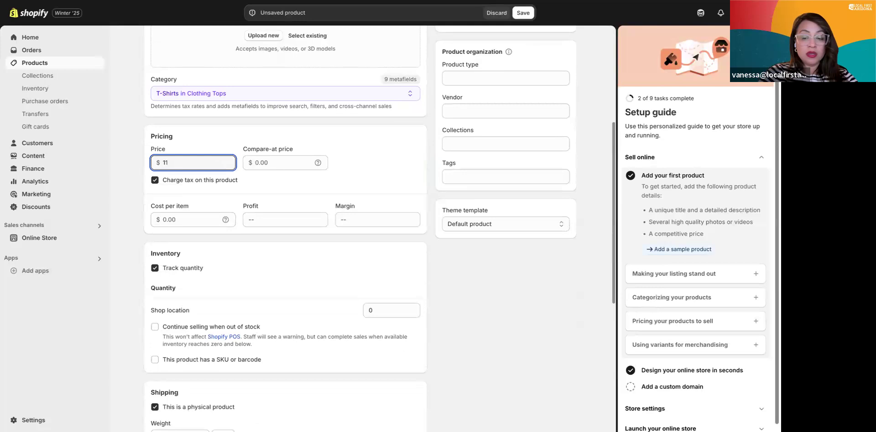
text(.00)
click(277, 156)
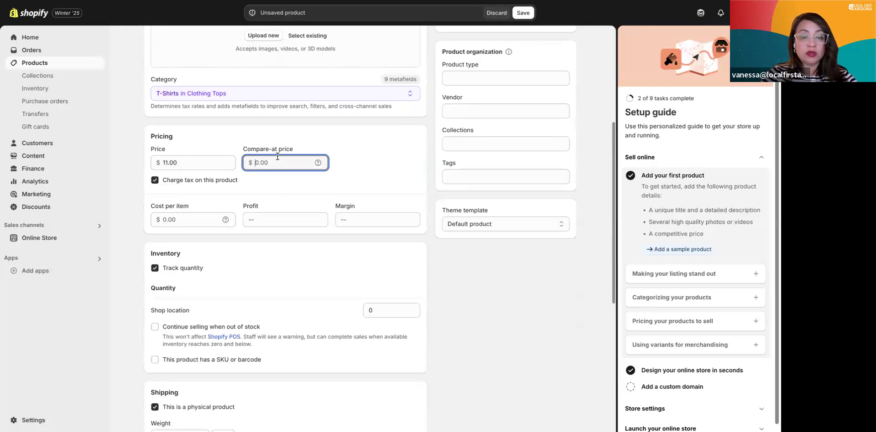
Step: Examine the product form's cost, inventory, shipping, variants, category metafields and search engine listing sections
scroll(205, 211, down, 1)
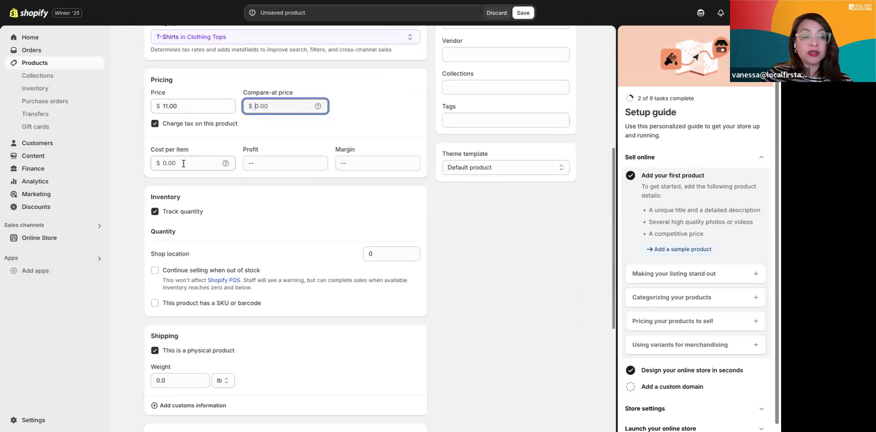
scroll(183, 163, down, 1)
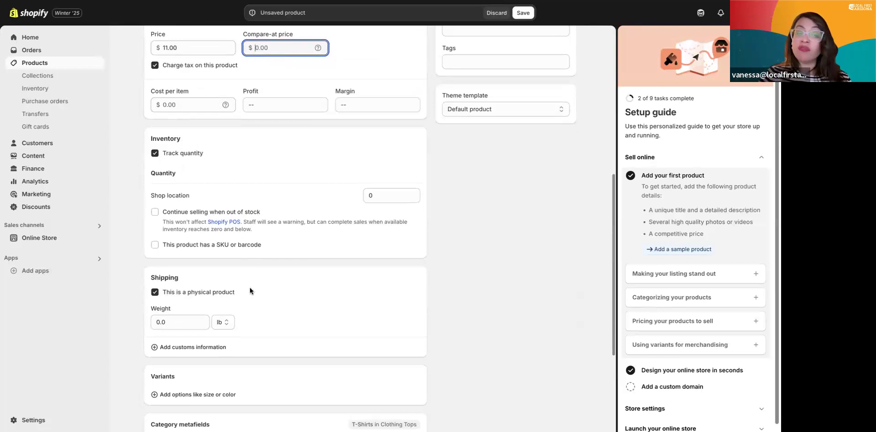
scroll(250, 291, down, 2)
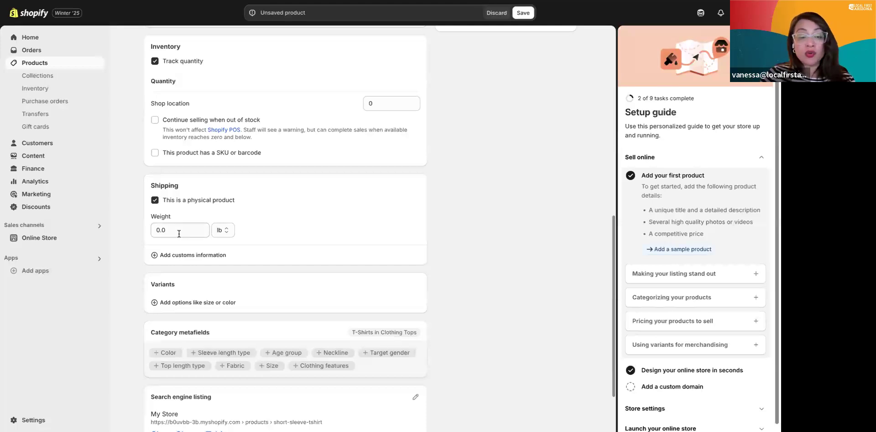
scroll(179, 233, down, 2)
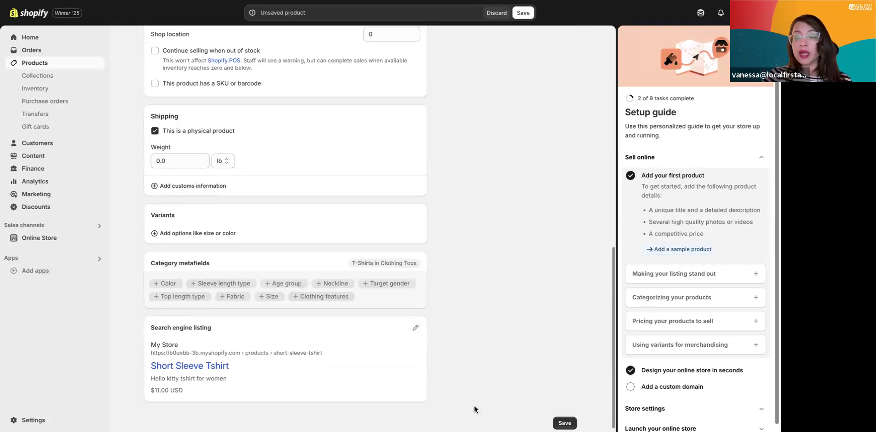
scroll(225, 199, up, 2)
scroll(225, 199, down, 2)
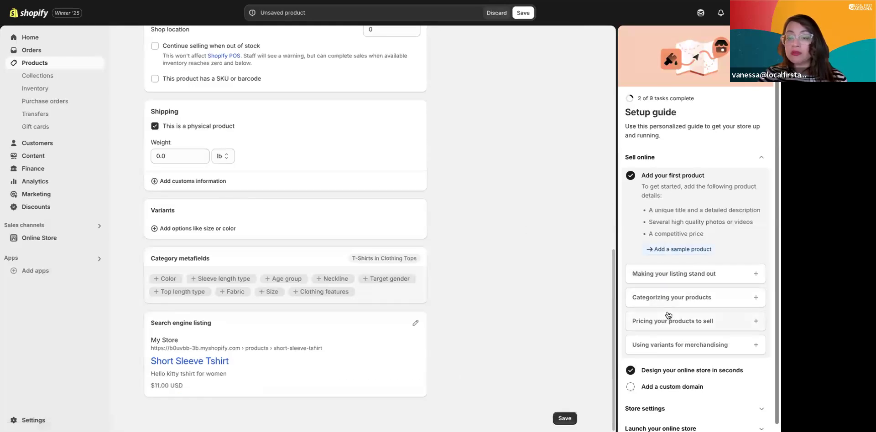
scroll(668, 316, down, 1)
scroll(667, 315, up, 1)
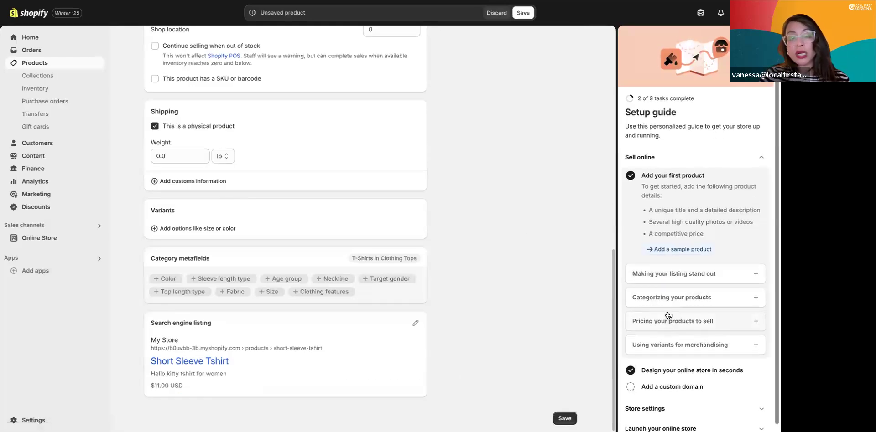
Step: Discard the unsaved product and open the existing Short Sleeve T-shirt from the product list
scroll(299, 227, up, 1)
scroll(299, 227, up, 10)
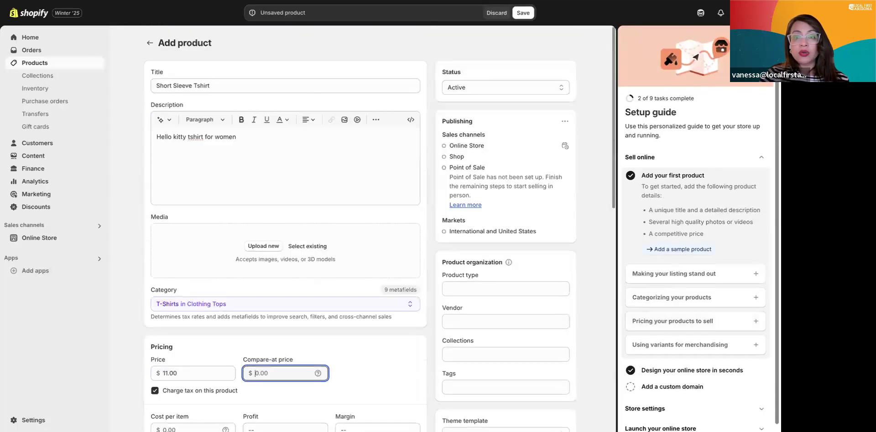
click(495, 13)
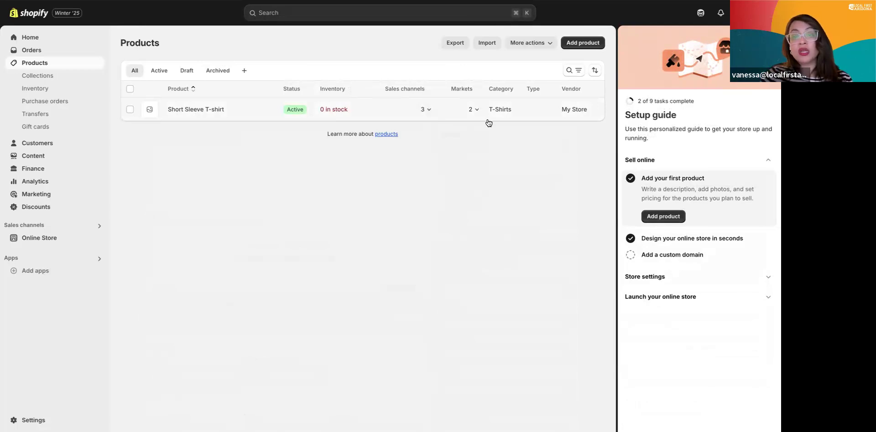
click(339, 110)
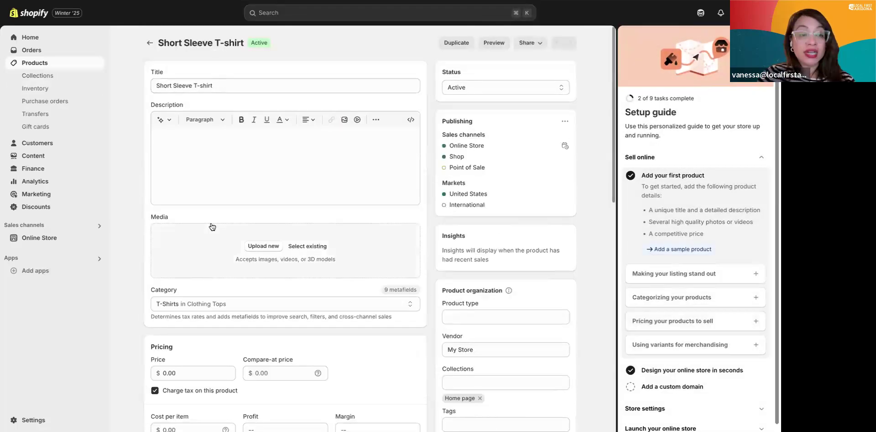
Step: Return to the home page and expand the setup guide's first-product task to view its add and import options
click(28, 38)
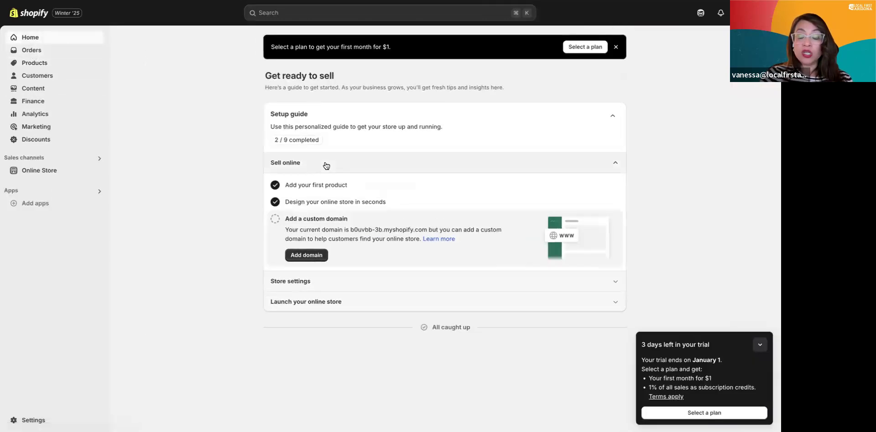
click(315, 184)
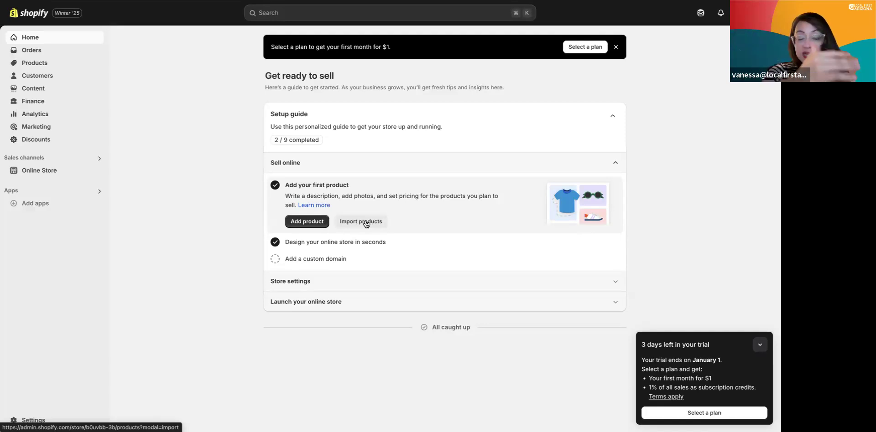
Step: View the store's Orders, Products, Purchase orders, Inventory and Customers pages in turn
click(32, 51)
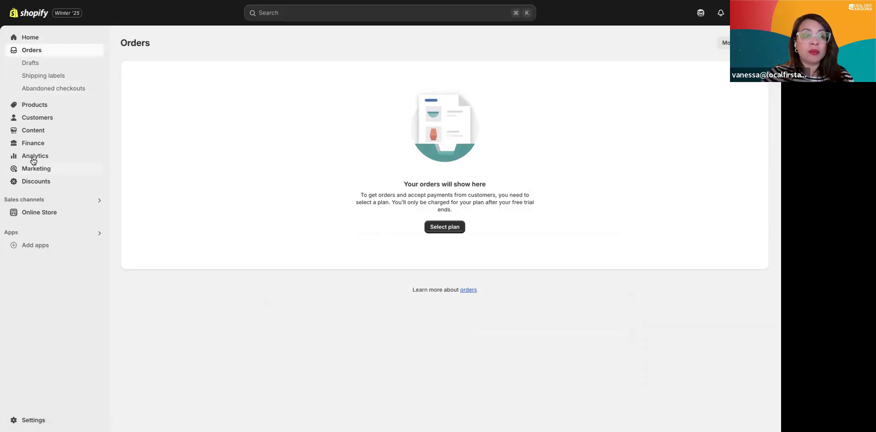
click(28, 105)
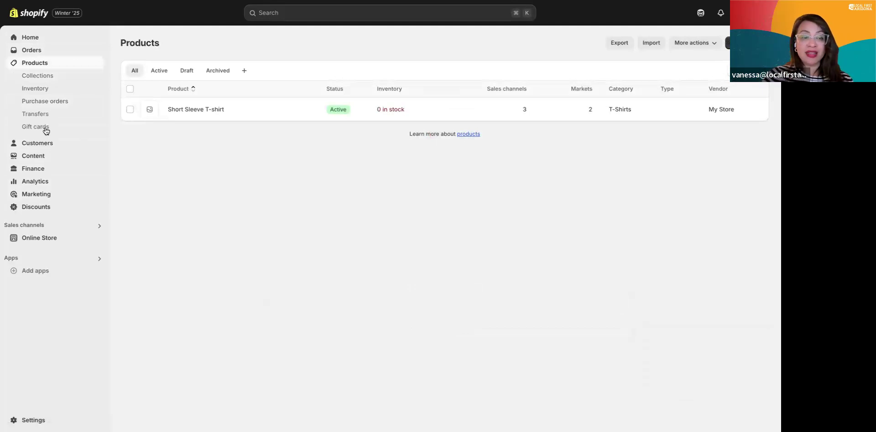
click(46, 105)
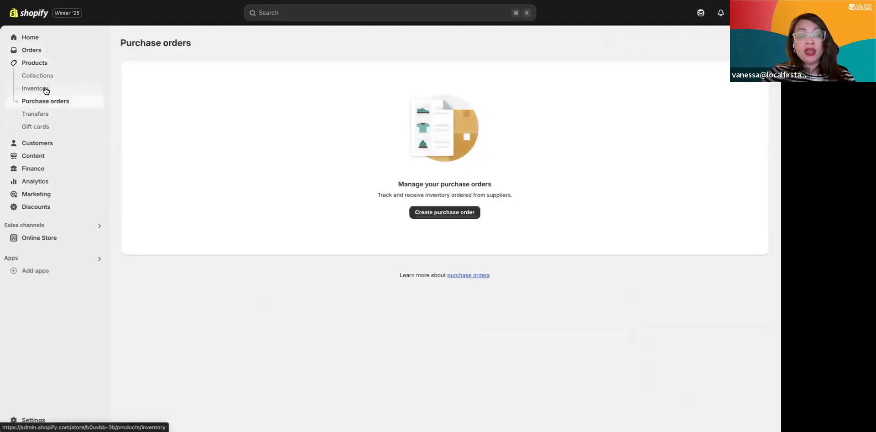
click(47, 90)
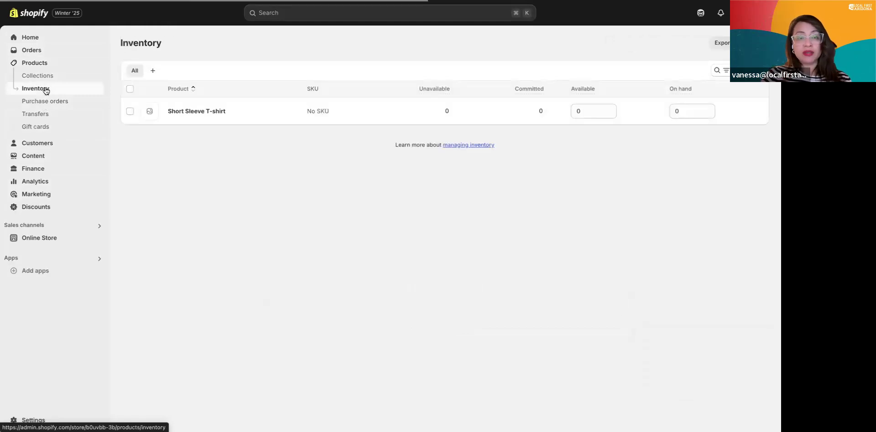
click(36, 143)
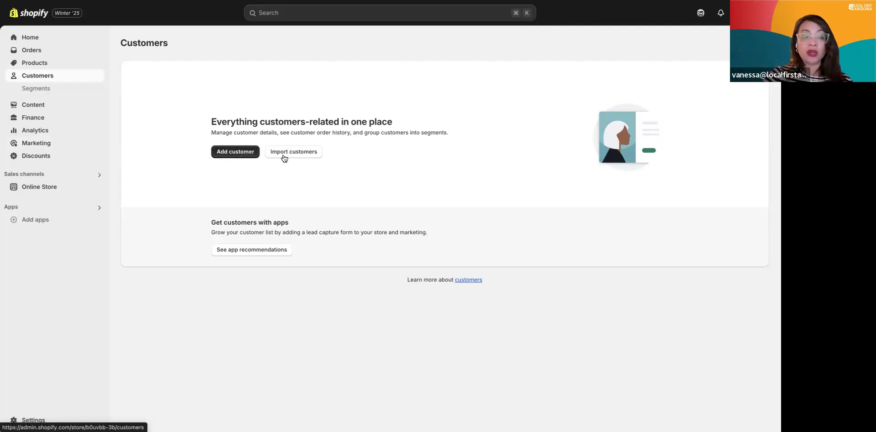
Step: View the Metaobjects content page, open a blank metaobject definition and leave the custom data settings without adding one
click(45, 105)
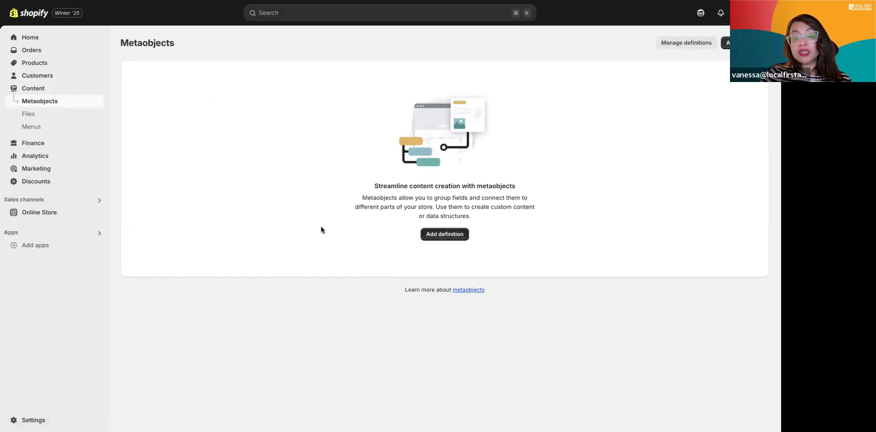
click(443, 234)
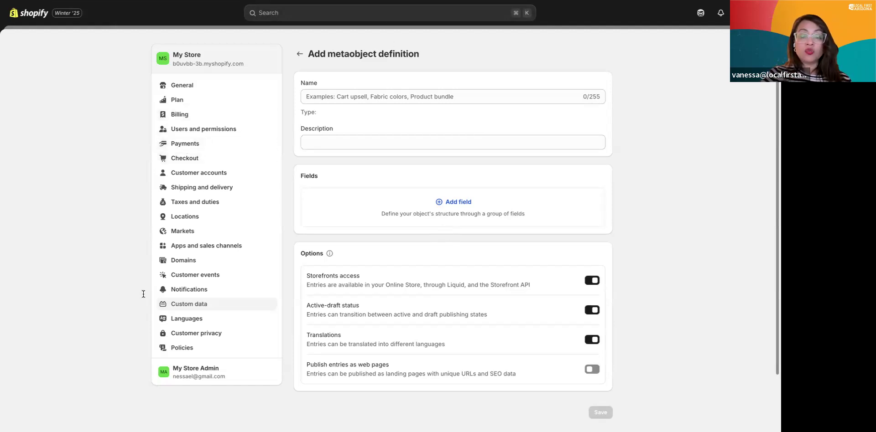
click(299, 55)
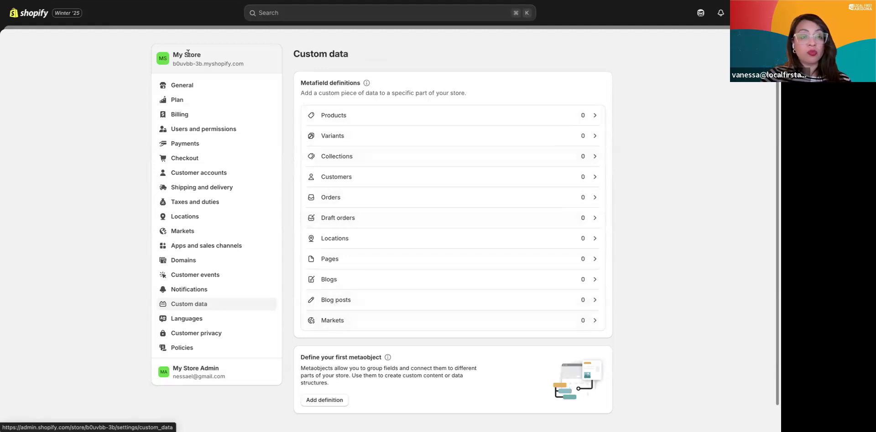
click(763, 42)
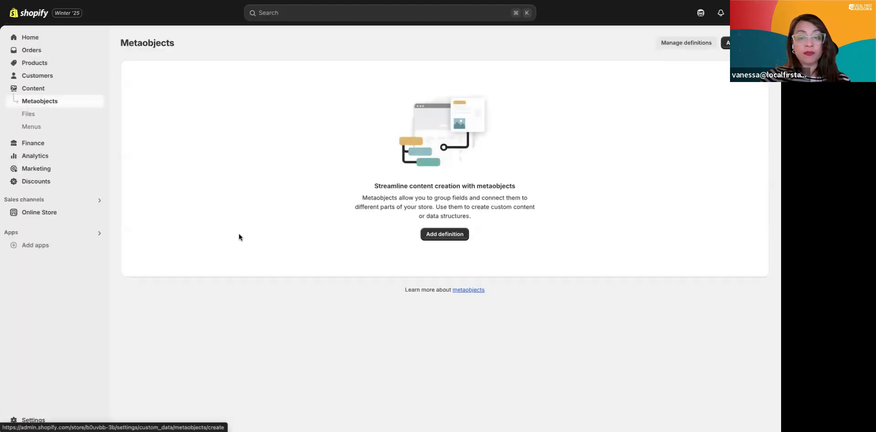
Step: View the Finance, Analytics and Marketing pages and open the online store's themes
click(32, 143)
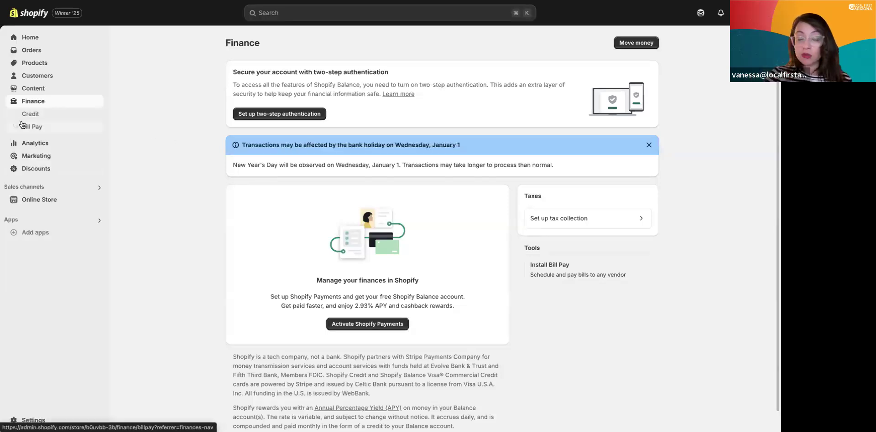
click(35, 144)
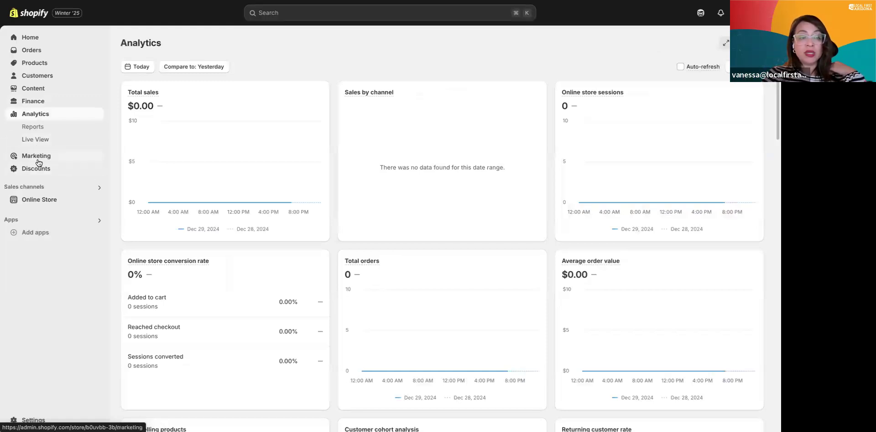
click(38, 158)
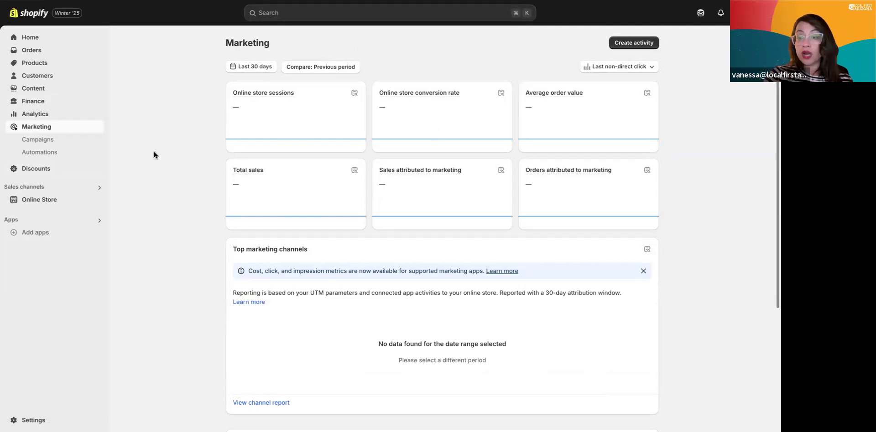
click(29, 199)
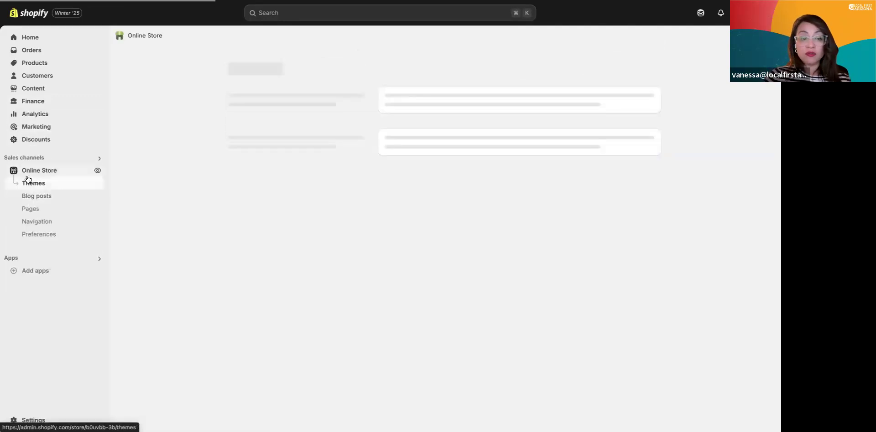
Step: View the recommended apps for the store and dismiss the list without installing any
click(21, 270)
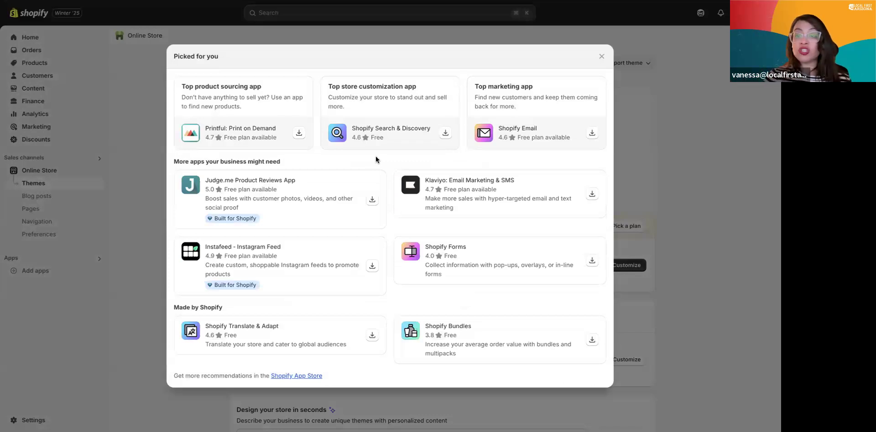
click(601, 56)
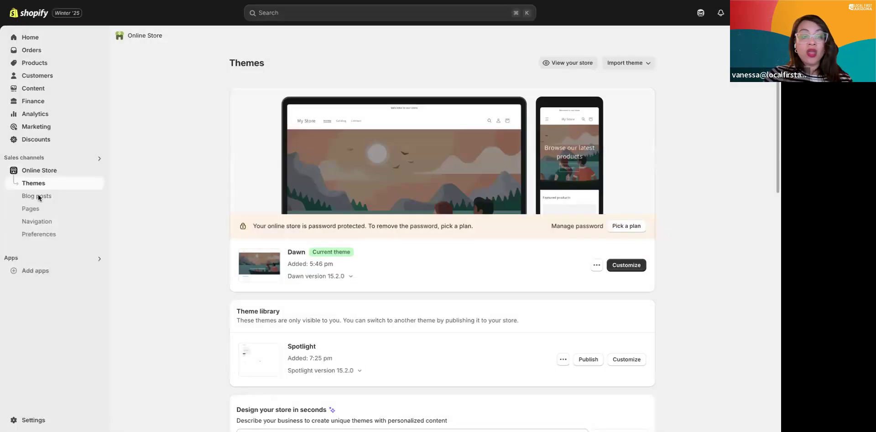
Step: Open the store's domain settings, view the option to buy a new domain and return to the online store's themes
click(37, 419)
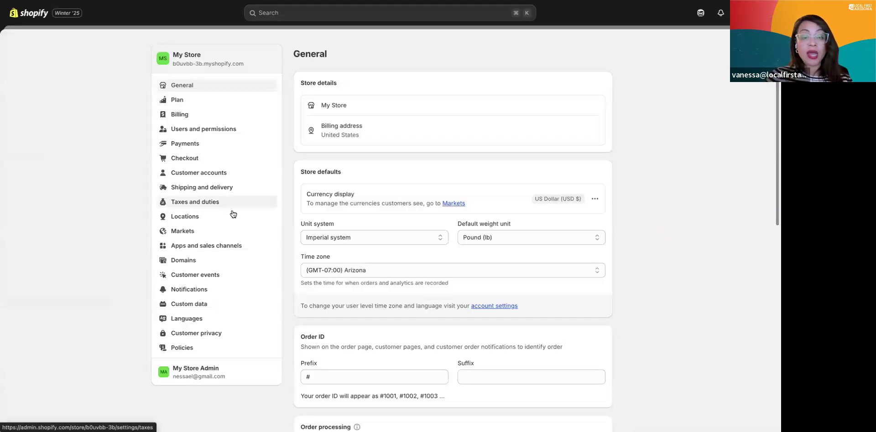
click(185, 260)
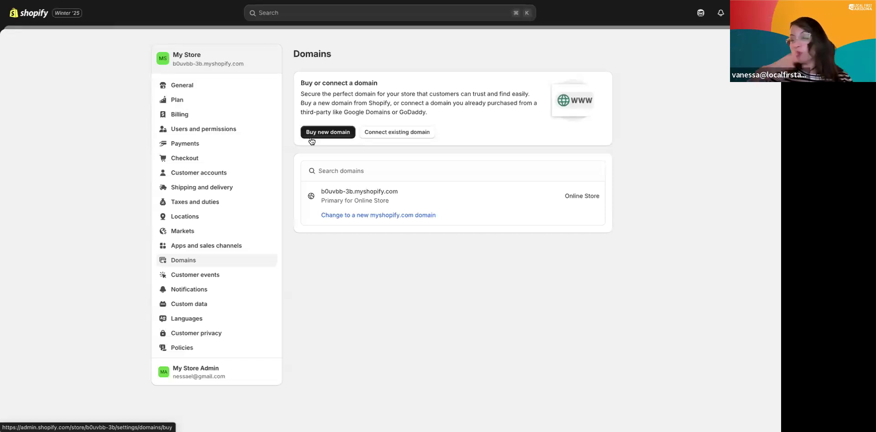
click(327, 133)
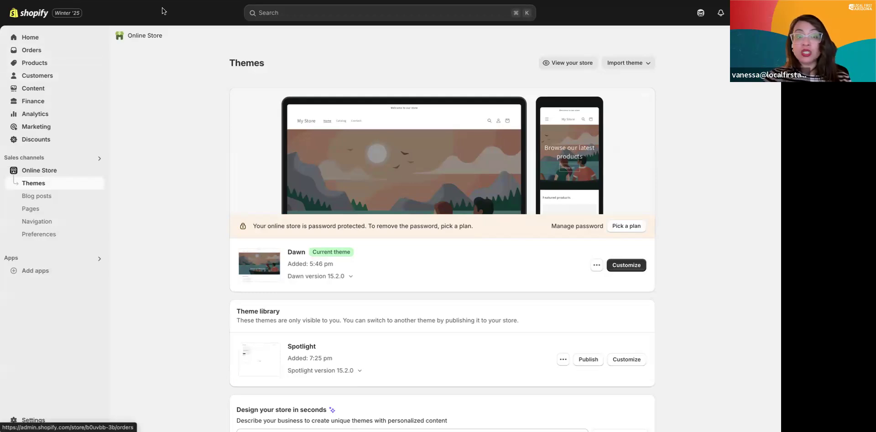
Step: Switch to the presentation and advance from the Shopify guide slide to the "4 Unique Platforms" slide
key(ctrl+Tab)
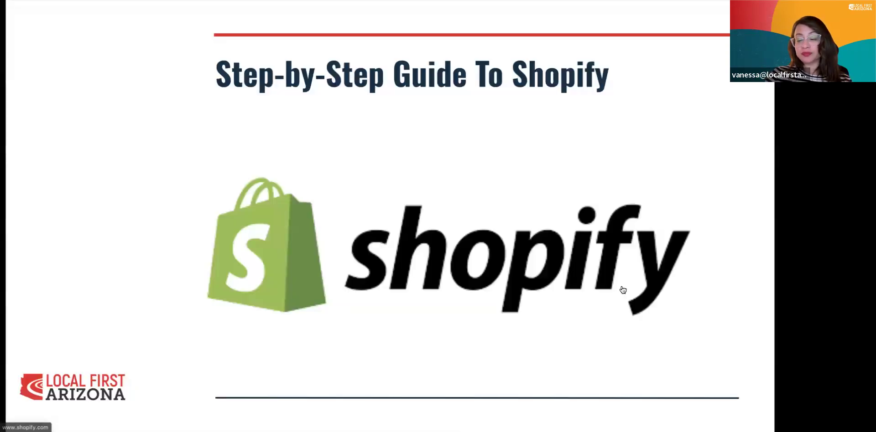
key(Right)
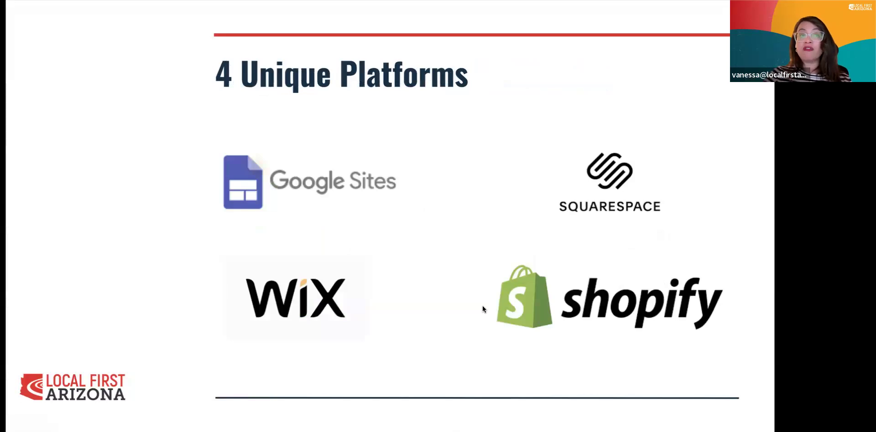